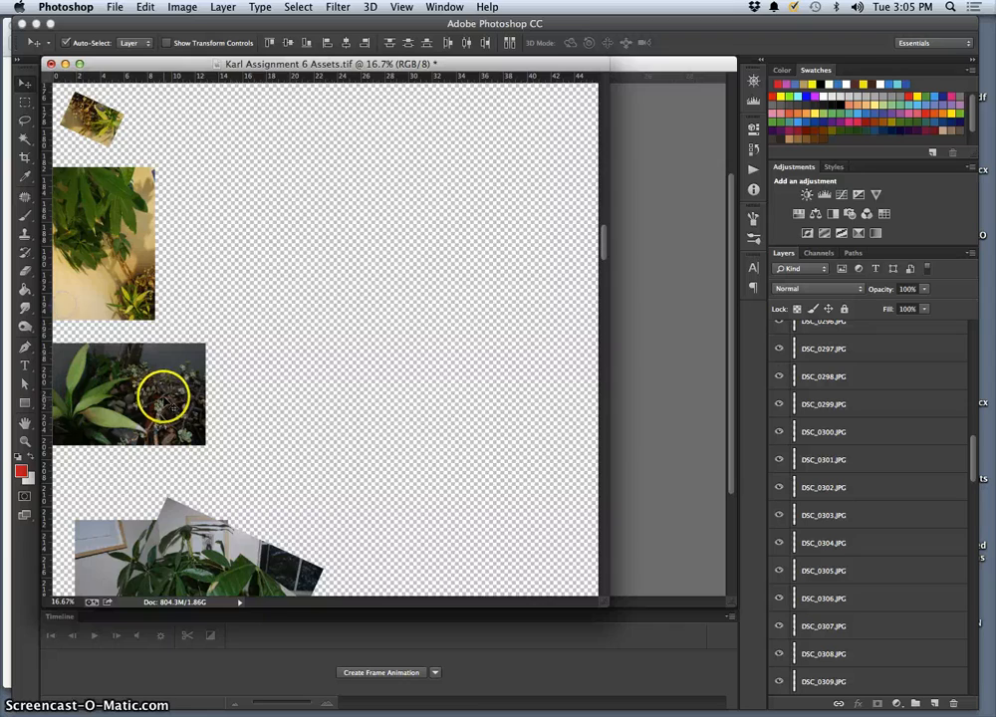
# Copy the dark leaf-and-succulent photo DSC_0337 from the assets document into the collage project, beside the collage's left edge
pyautogui.scroll(-5, 162, 396)
pyautogui.press('super+plus')
pyautogui.press('super+plus')
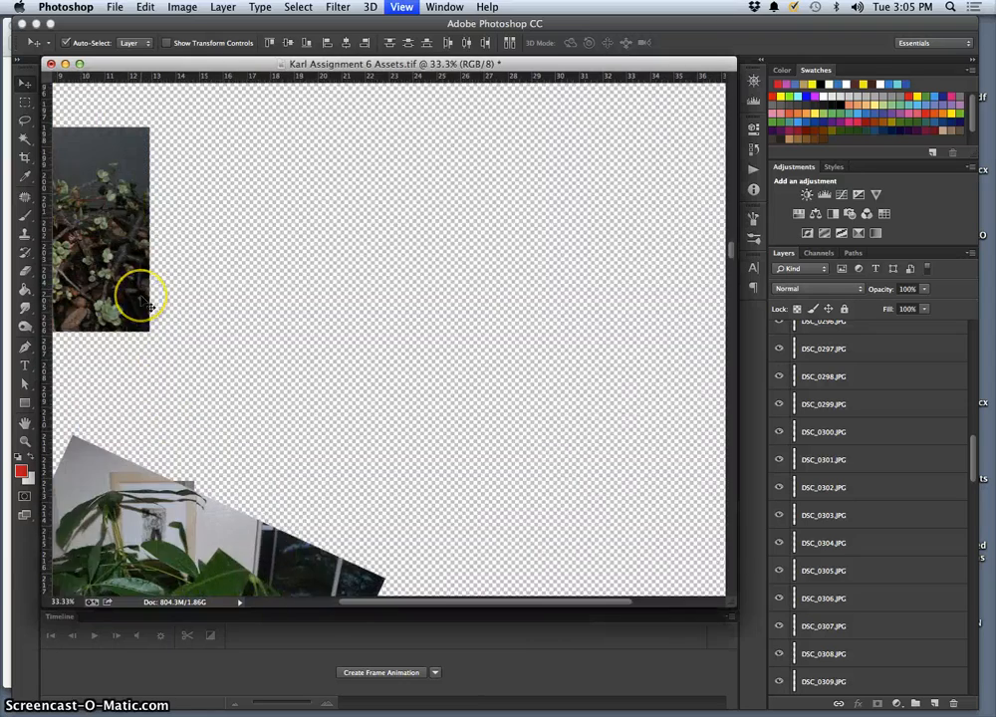
pyautogui.press('super+plus')
pyautogui.scroll(4, 144, 299)
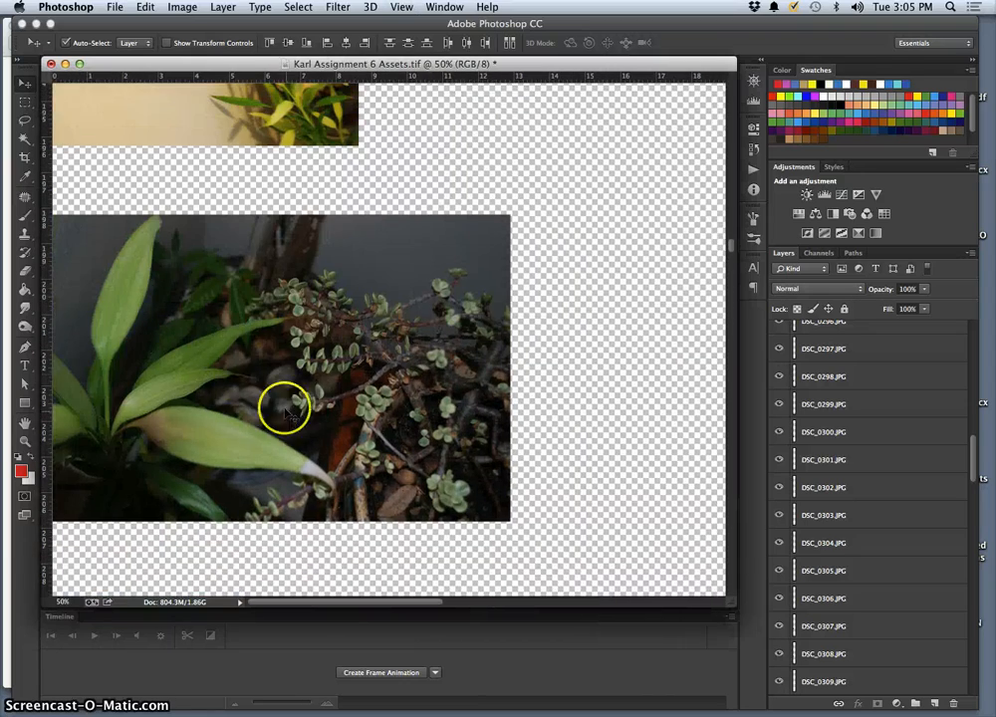
pyautogui.moveTo(533, 63); pyautogui.dragTo(981, 114)
pyautogui.moveTo(814, 433); pyautogui.dragTo(312, 296)
pyautogui.moveTo(371, 393); pyautogui.dragTo(294, 365)
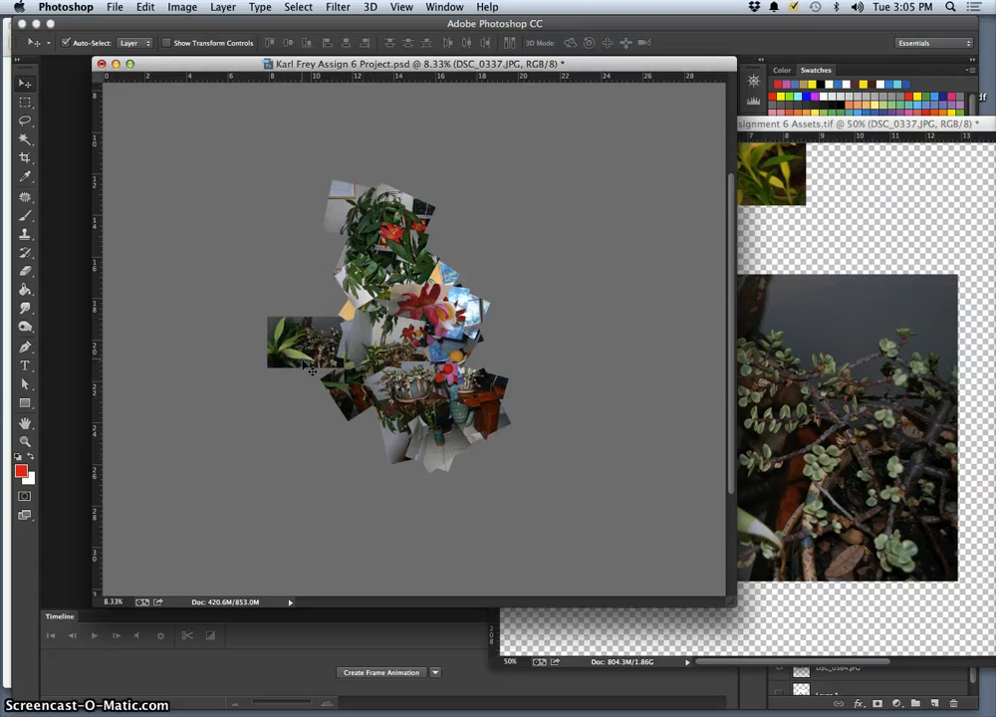
# Move photo DSC_0337 onto the lower-left part of the collage and arrange it in front of the neighbouring pot photos
pyautogui.press('super+shift+bracketright')
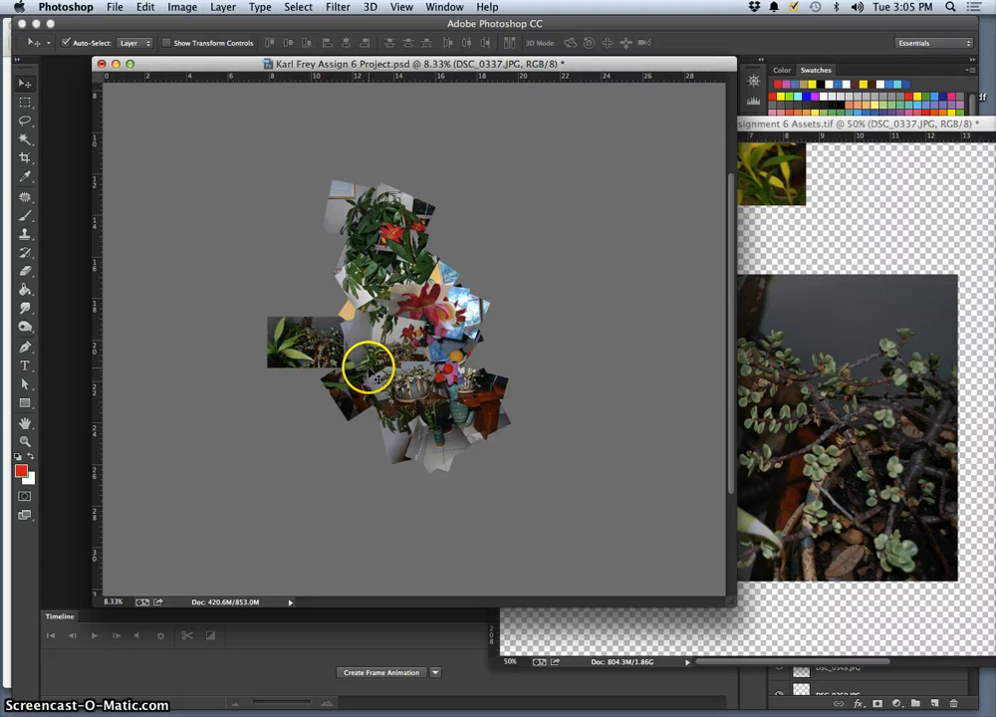
pyautogui.press('super+bracketleft')
pyautogui.press('super+bracketleft')
pyautogui.moveTo(335, 357)
pyautogui.mouseDown()
pyautogui.moveTo(398, 370)
pyautogui.moveTo(341, 365)
pyautogui.mouseUp()
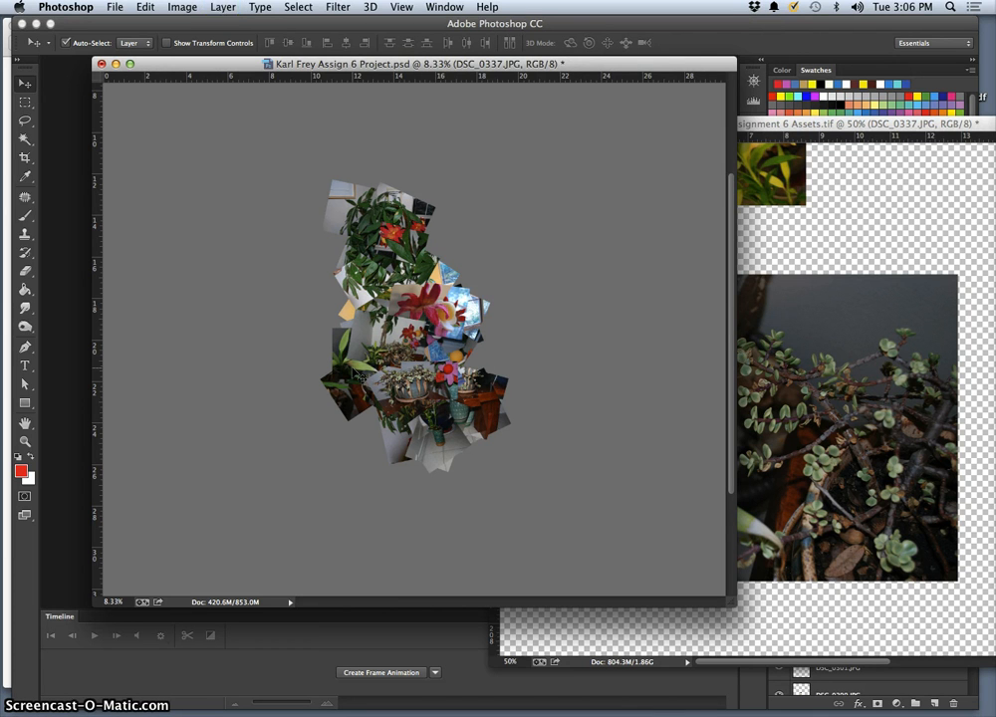
pyautogui.press('super+bracketright')
pyautogui.press('super+bracketright')
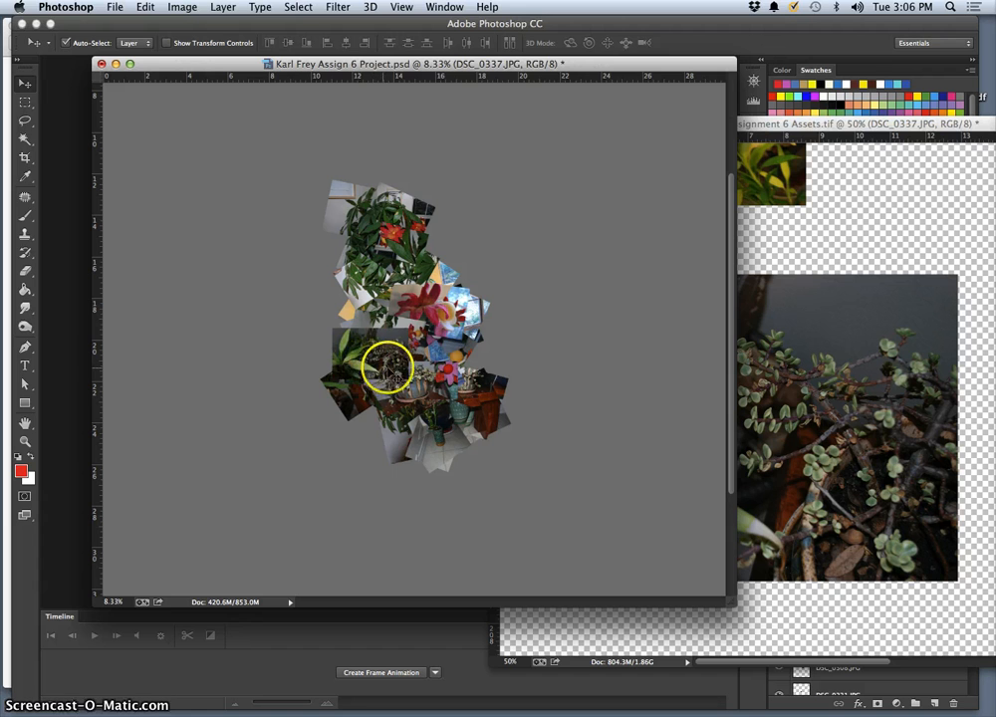
# Rotate photo DSC_0337 clockwise by about 6.63 degrees with Free Transform
pyautogui.press('super+t')
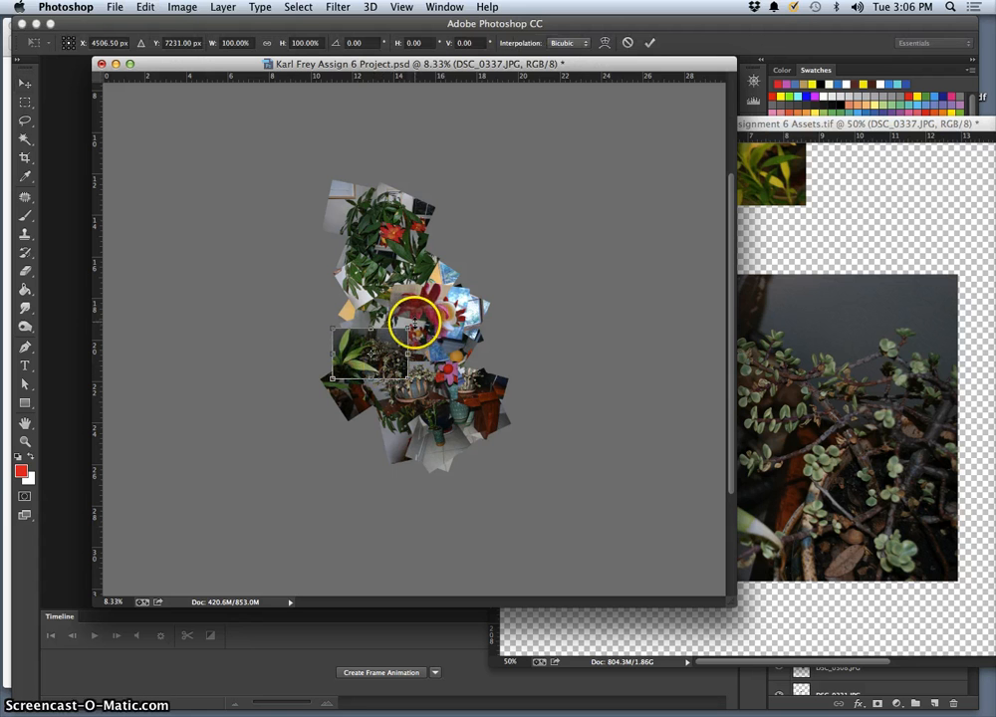
pyautogui.moveTo(423, 324); pyautogui.dragTo(425, 321)
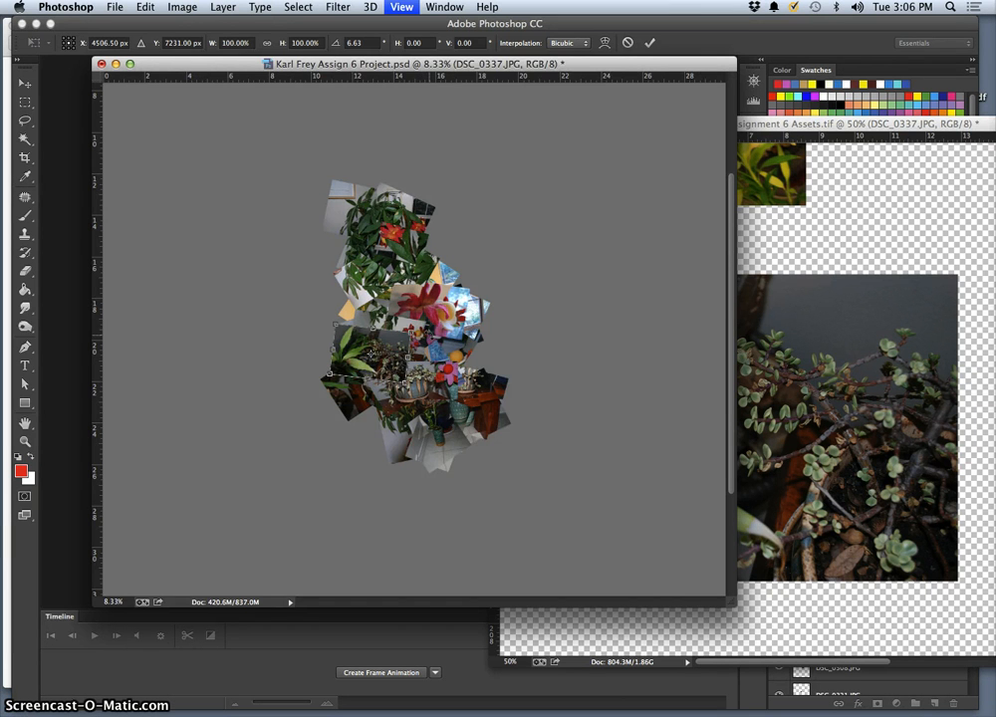
pyautogui.press('super+plus')
pyautogui.press('super+plus')
pyautogui.press('Return')
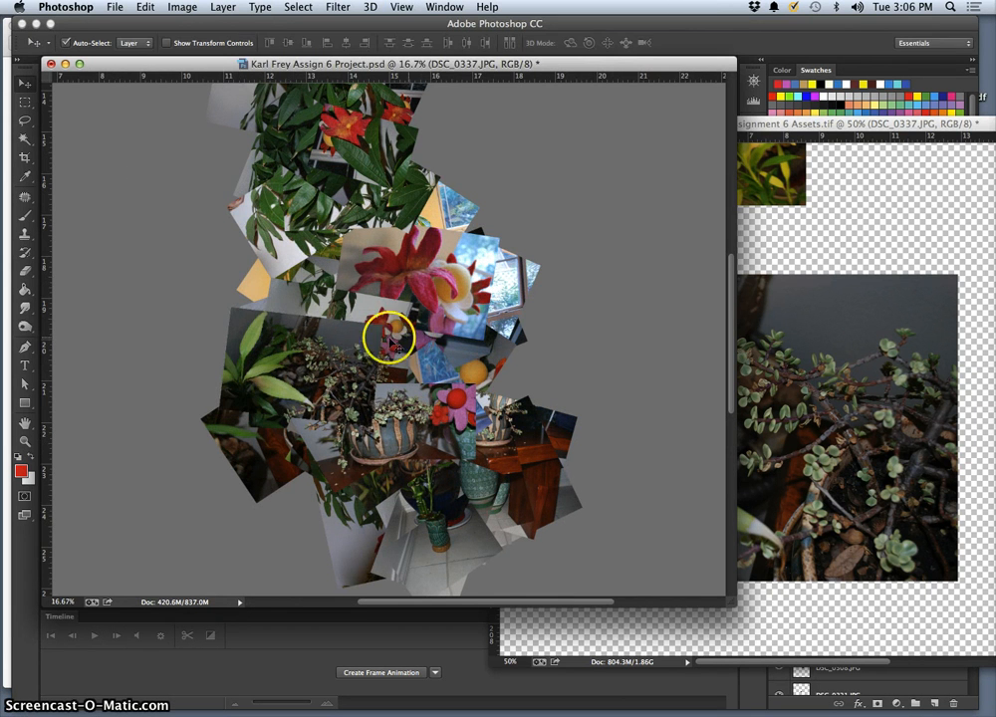
# Send photo DSC_0337 backward in the layer stack until it sits behind the white-wall room photo
pyautogui.press('super+bracketleft')
pyautogui.press('super+bracketleft')
pyautogui.press('super+bracketleft')
pyautogui.press('super+bracketleft')
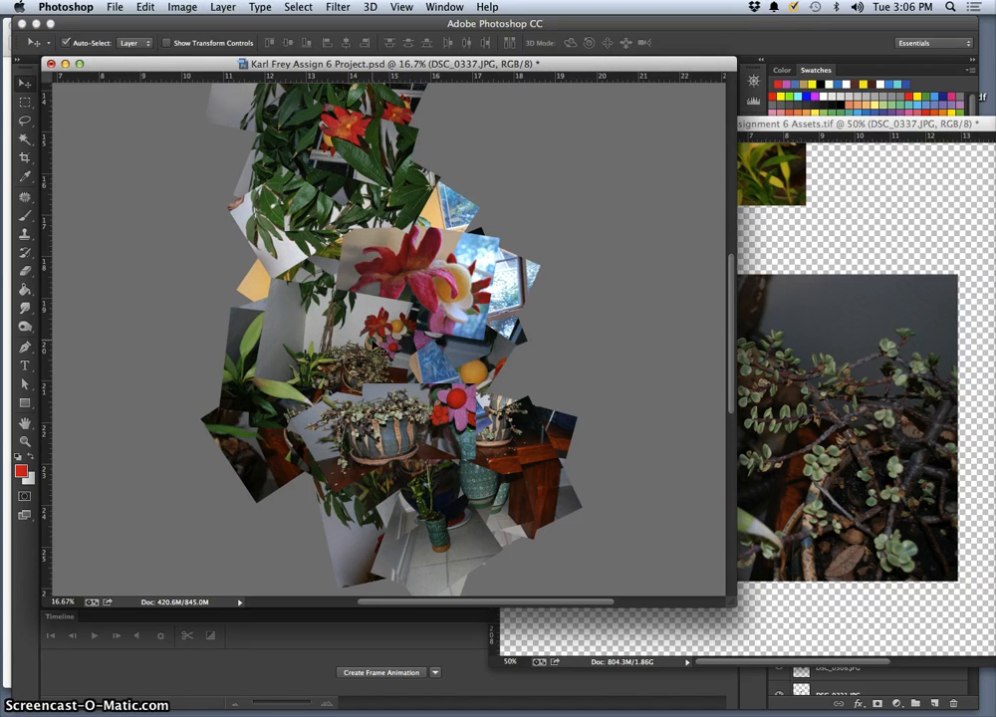
pyautogui.press('super+bracketleft')
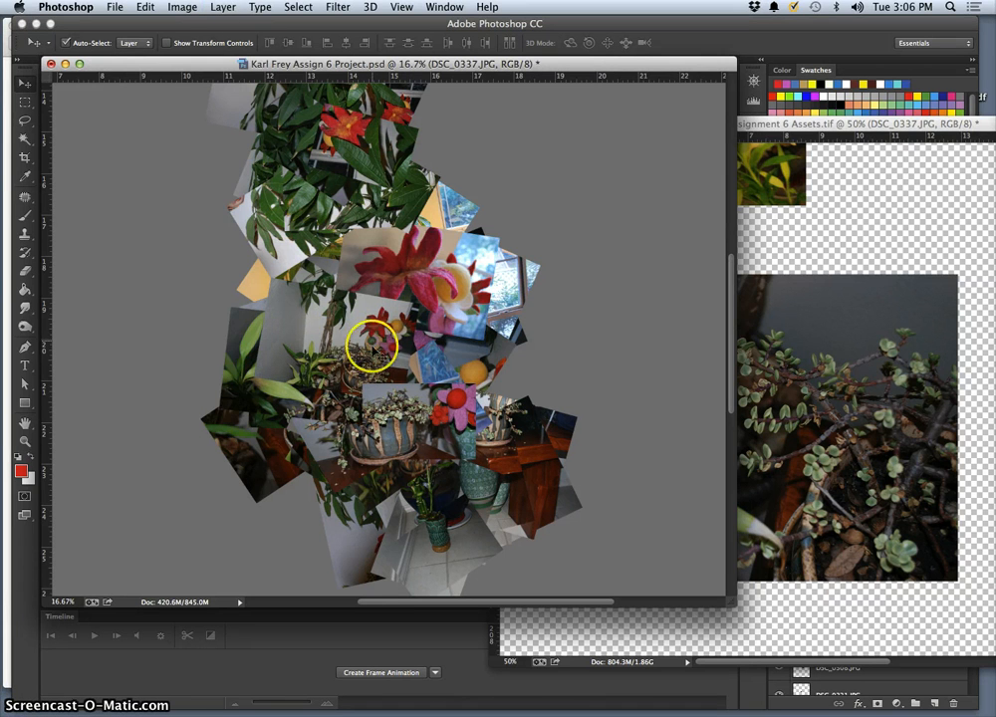
pyautogui.moveTo(371, 346); pyautogui.dragTo(422, 428)
pyautogui.press('super+minus')
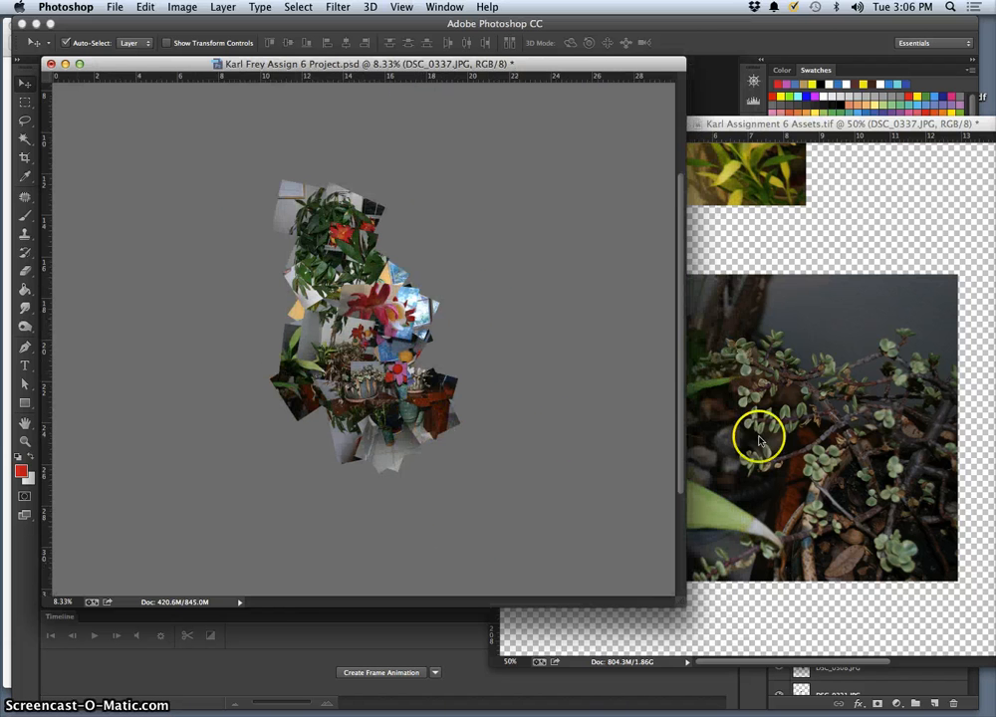
# Find the pink and red felt flower photos in the assets document and copy them together onto the middle of the collage
pyautogui.click(797, 410)
pyautogui.hscroll(2, 720, 349)
pyautogui.scroll(-15, 720, 349)
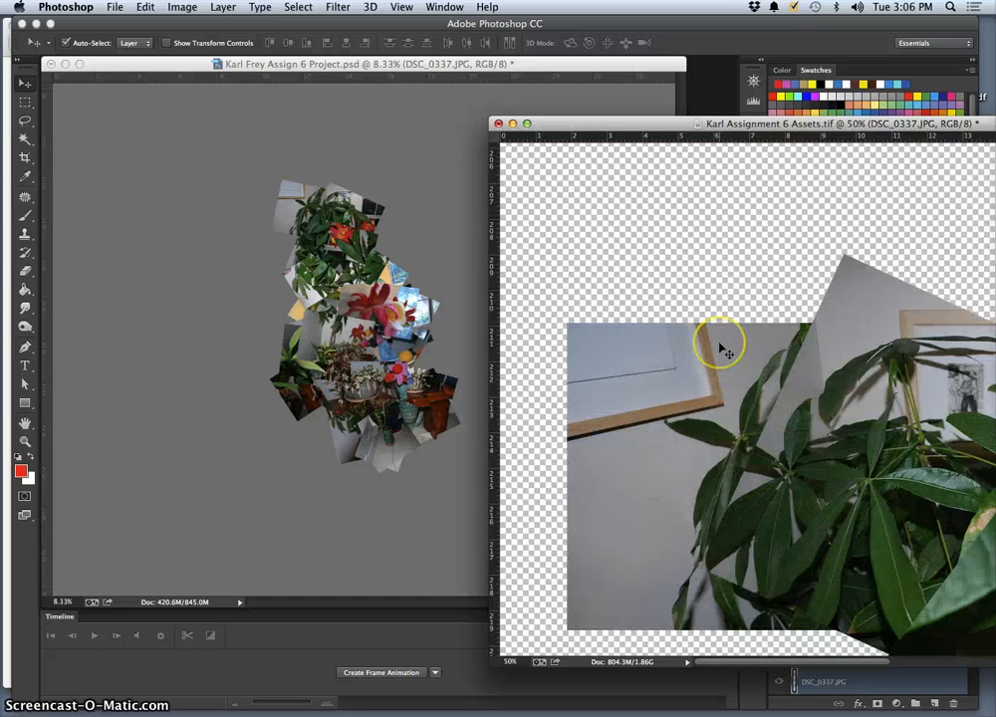
pyautogui.scroll(-10, 720, 349)
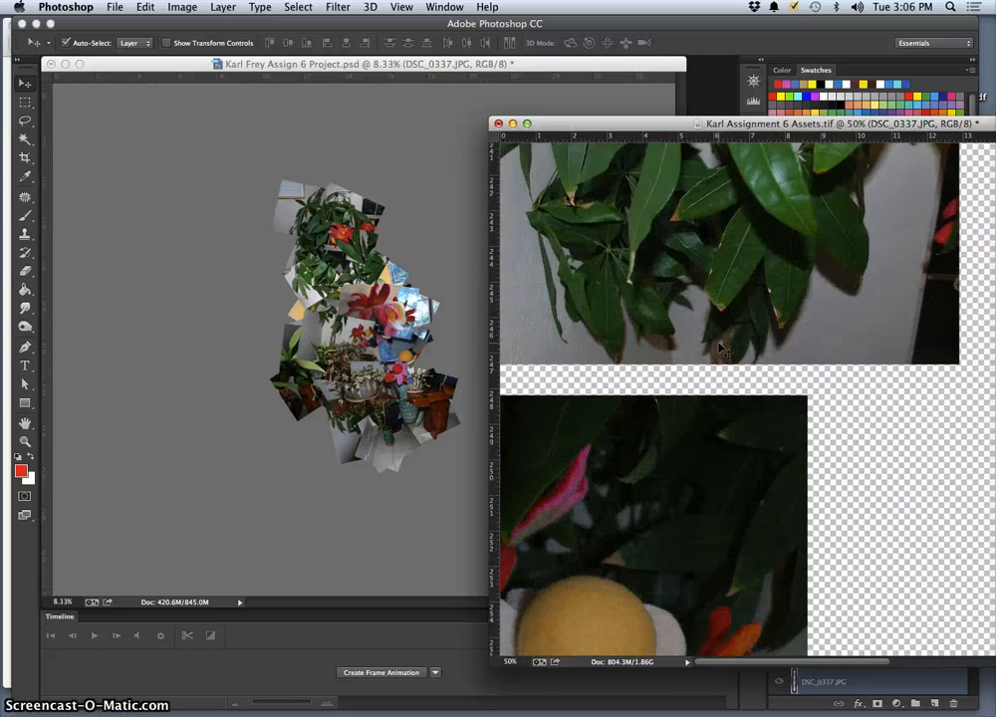
pyautogui.scroll(-3, 721, 349)
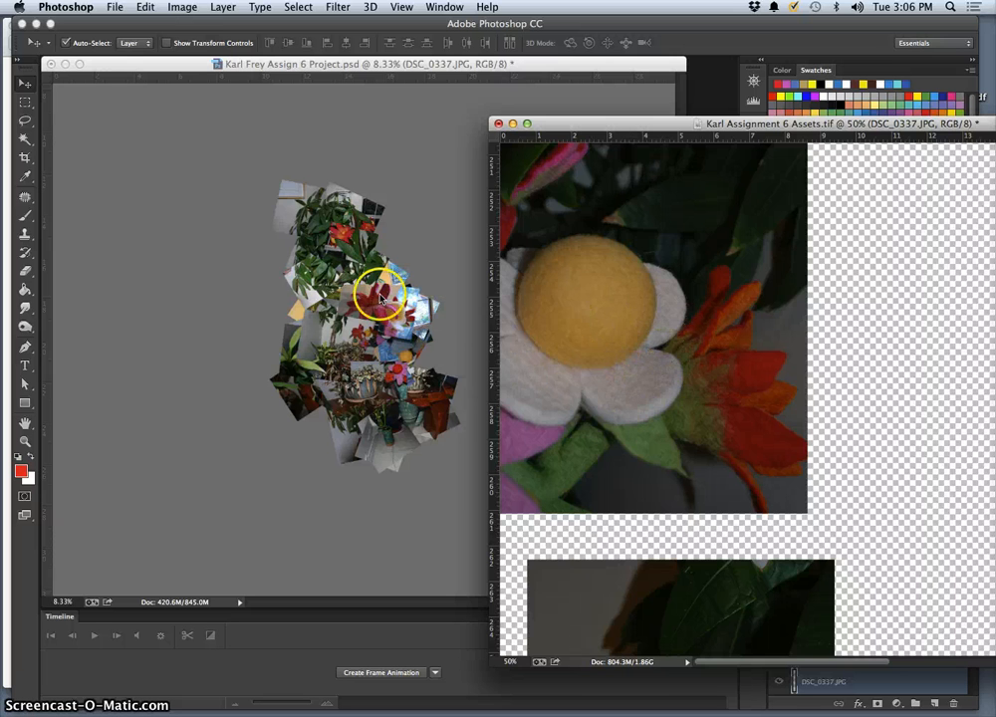
pyautogui.scroll(-10, 615, 405)
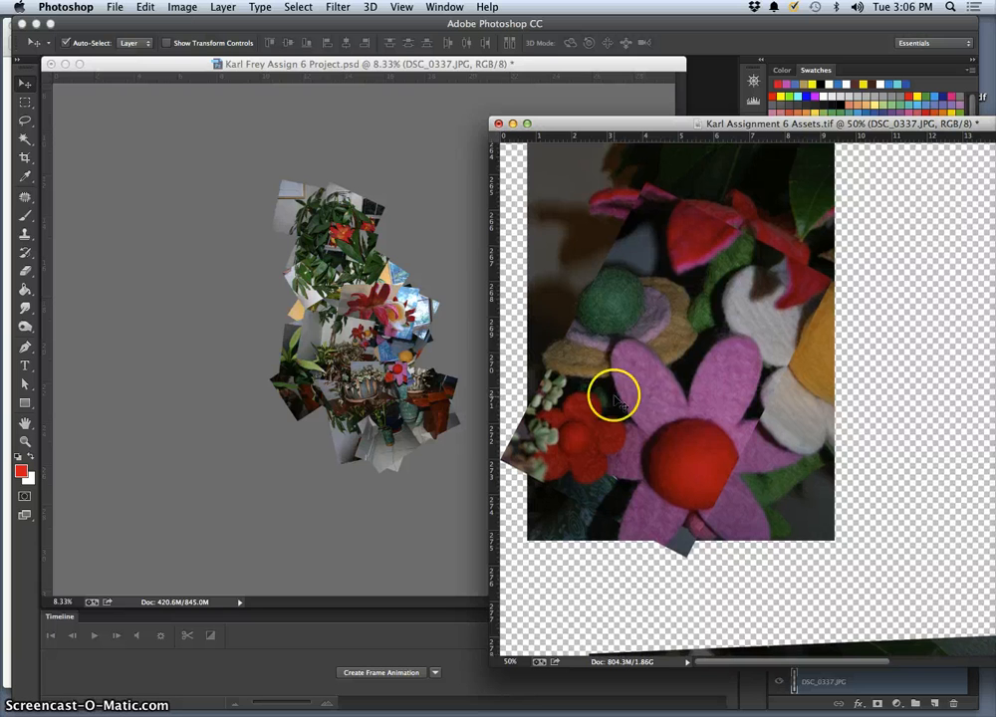
pyautogui.scroll(-2, 614, 401)
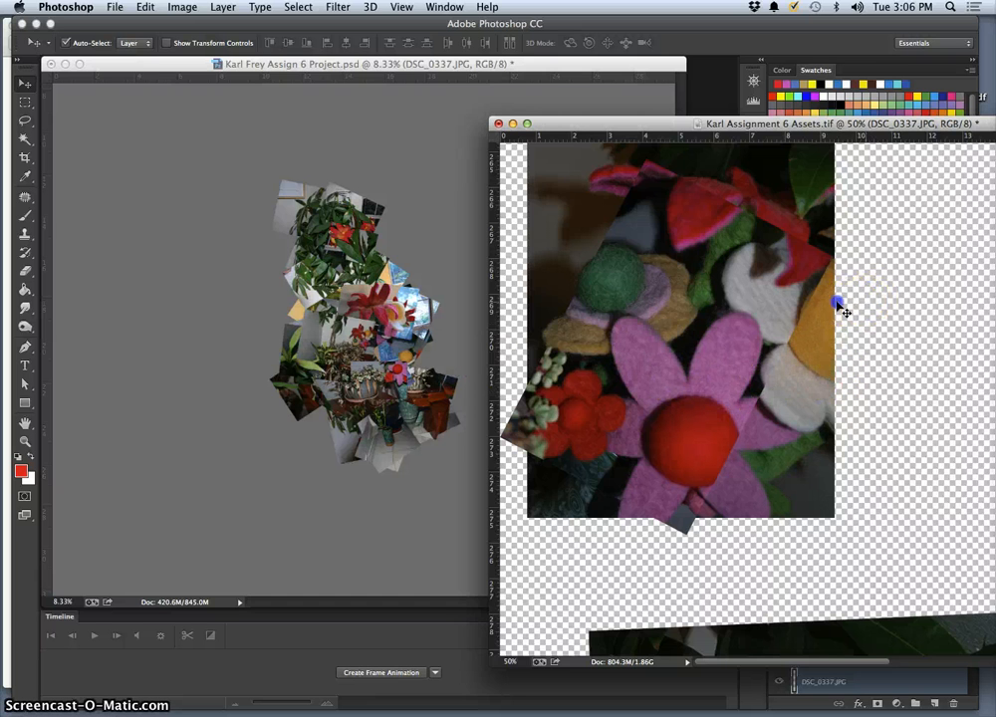
pyautogui.moveTo(837, 301); pyautogui.dragTo(609, 367)
pyautogui.moveTo(689, 341); pyautogui.dragTo(349, 291)
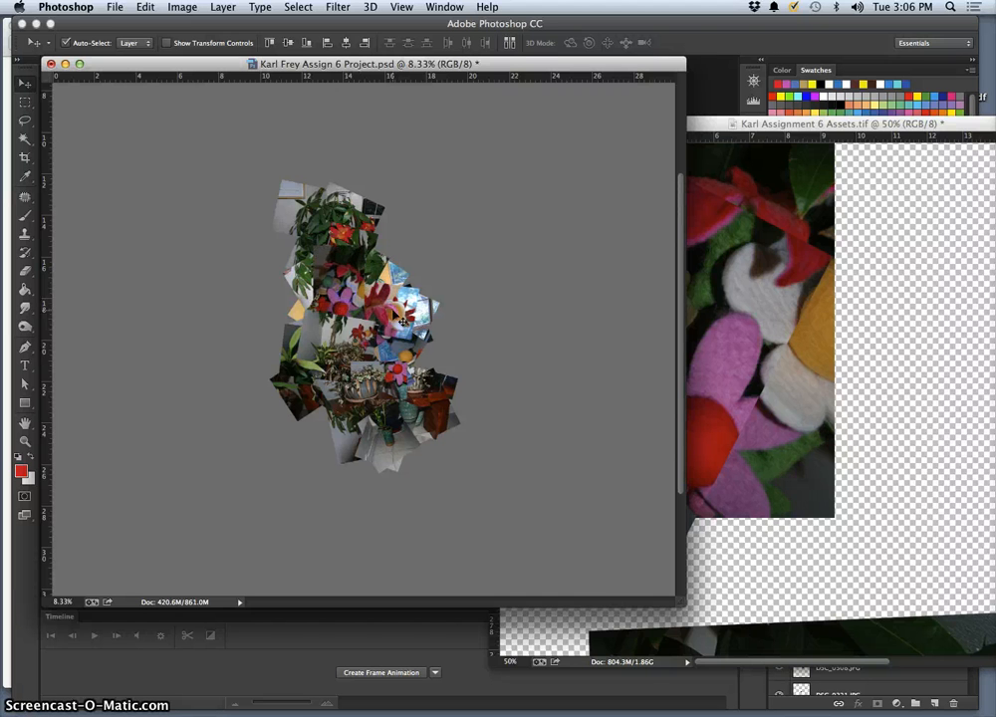
# Rotate the copied felt flower photos clockwise by about 20 degrees with Free Transform
pyautogui.press('super+t')
pyautogui.moveTo(383, 240)
pyautogui.mouseDown()
pyautogui.moveTo(399, 233)
pyautogui.moveTo(396, 247)
pyautogui.mouseUp()
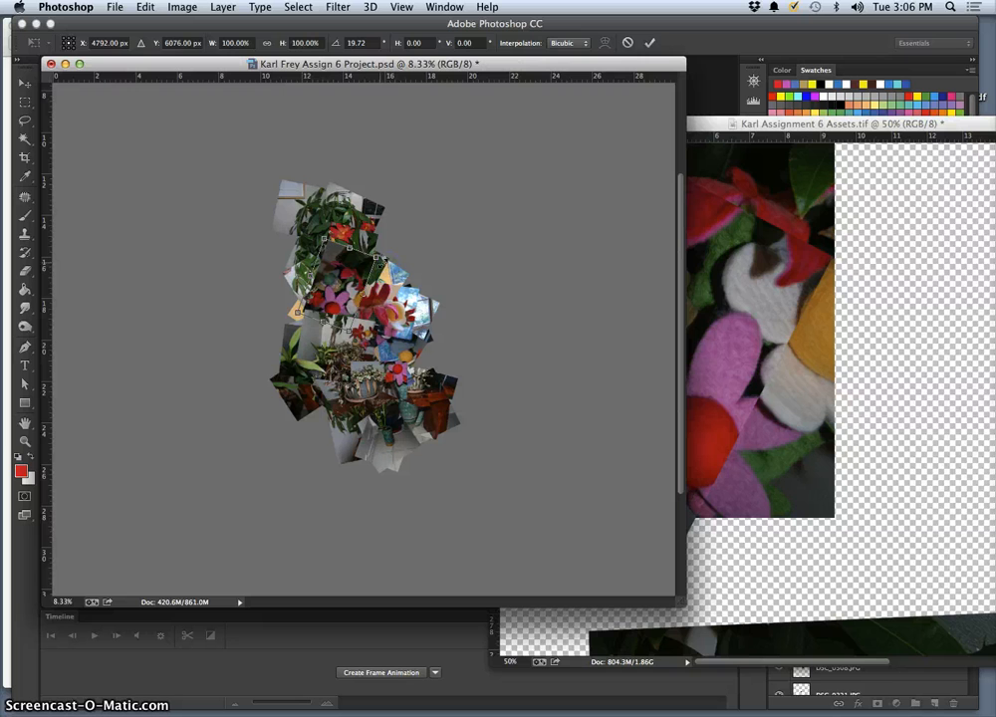
pyautogui.press('Return')
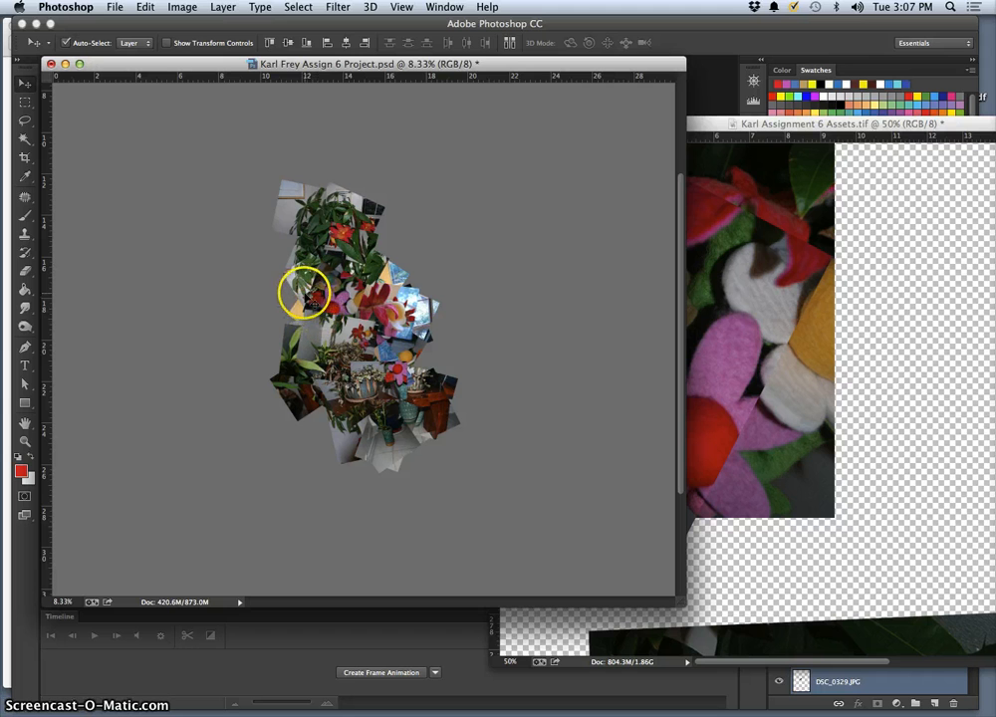
# Restack photo DSC_0337 so that it lies above the white-wall room photo and below the striped pot photo
pyautogui.click(317, 321)
pyautogui.click(324, 332)
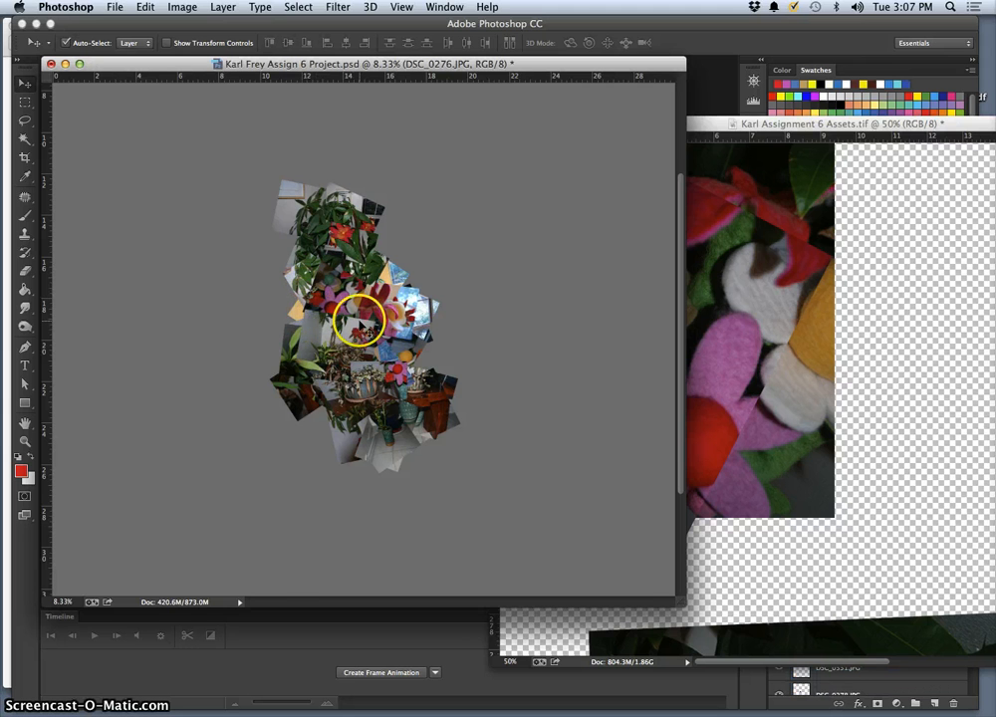
pyautogui.press('super+plus')
pyautogui.press('super+plus')
pyautogui.press('super+plus')
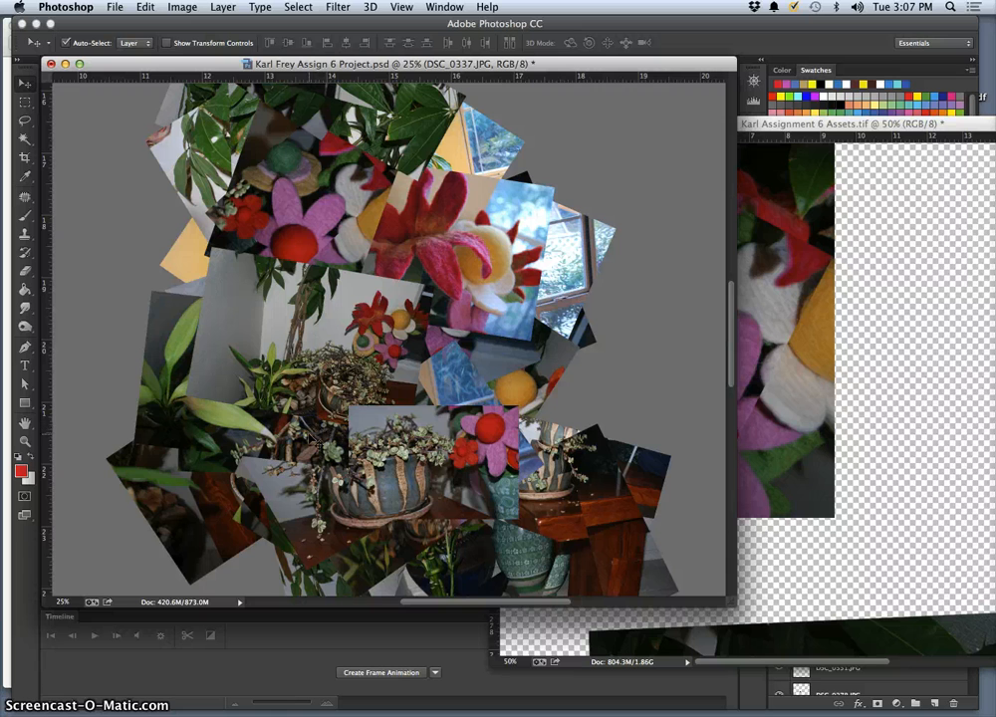
pyautogui.click(227, 236)
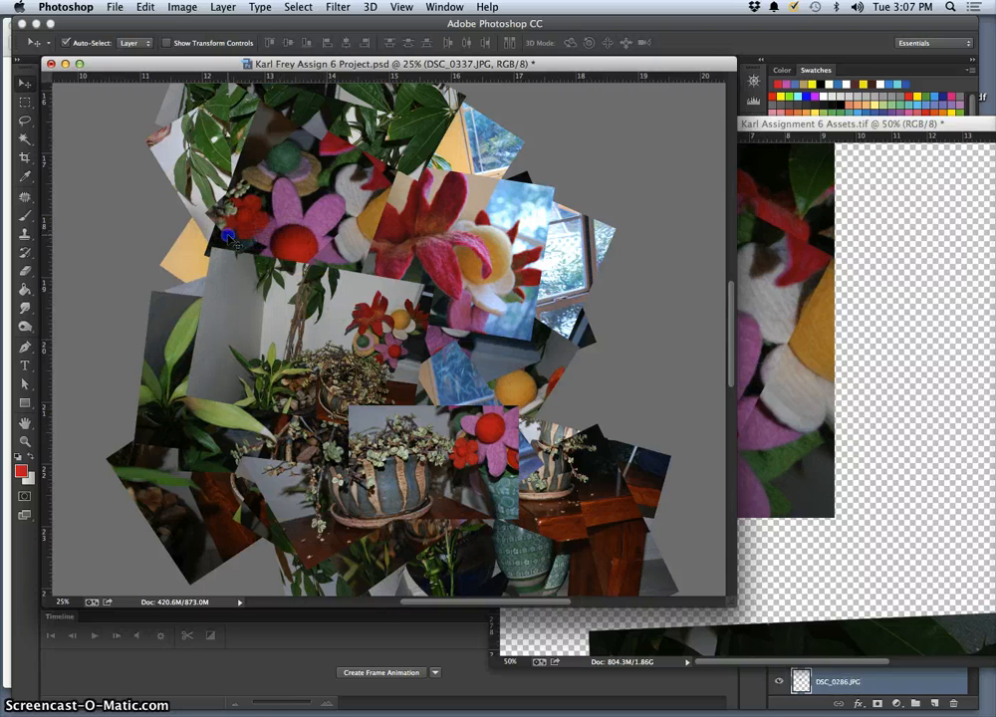
pyautogui.click(227, 265)
pyautogui.press('super+bracketleft')
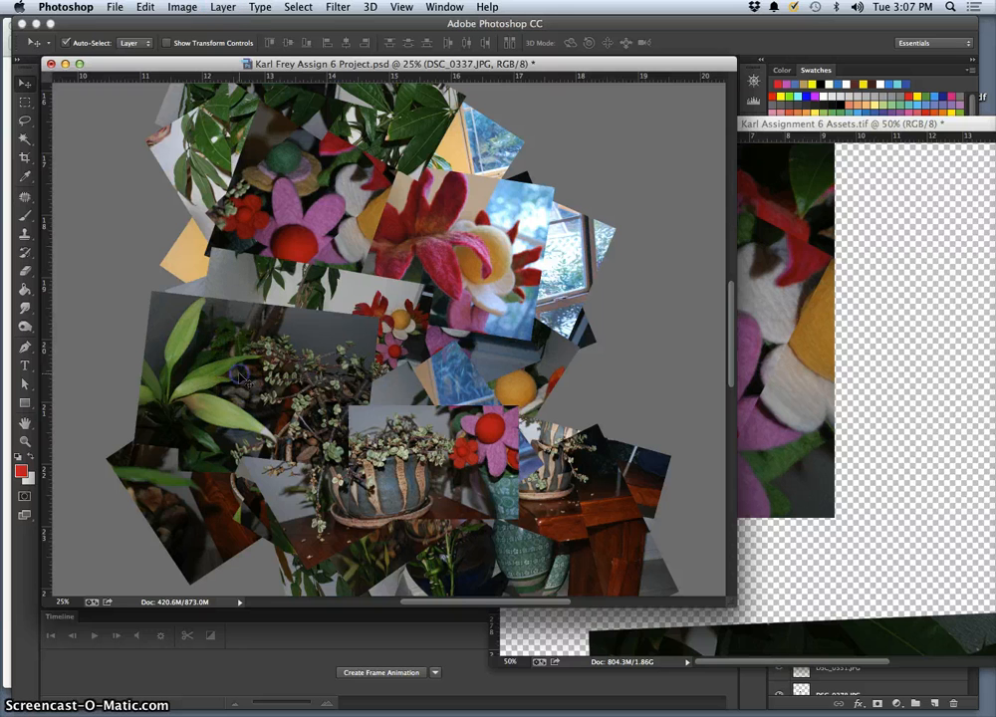
pyautogui.press('super+bracketright')
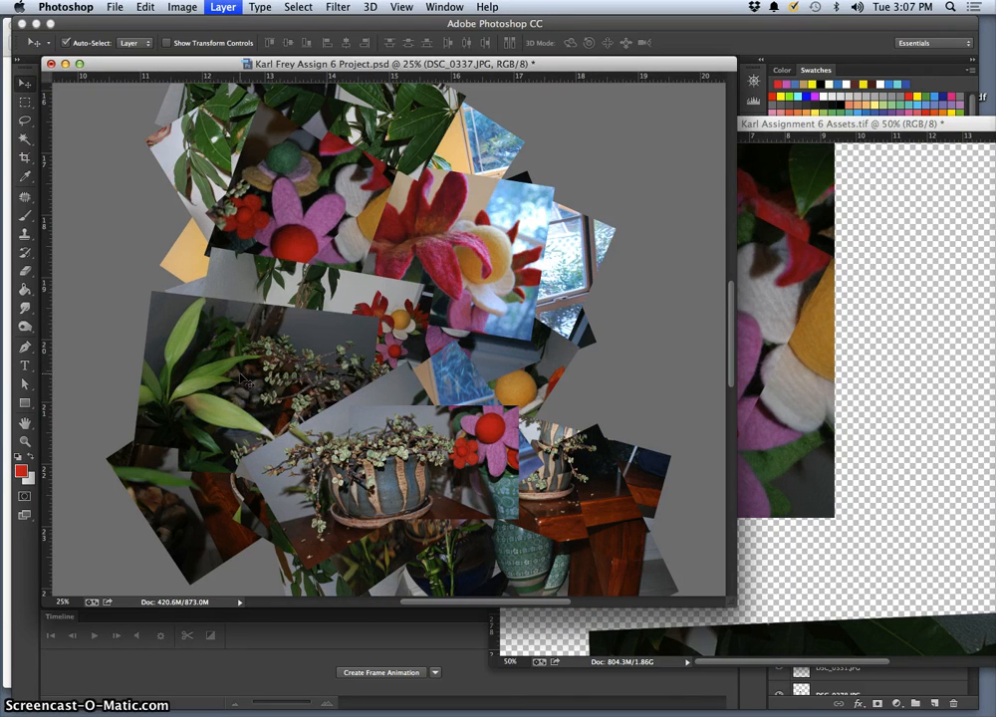
# Try sending the leaf photo and striped pot photo DSC_0323 backward, and undo these stacking changes
pyautogui.press('super+bracketleft')
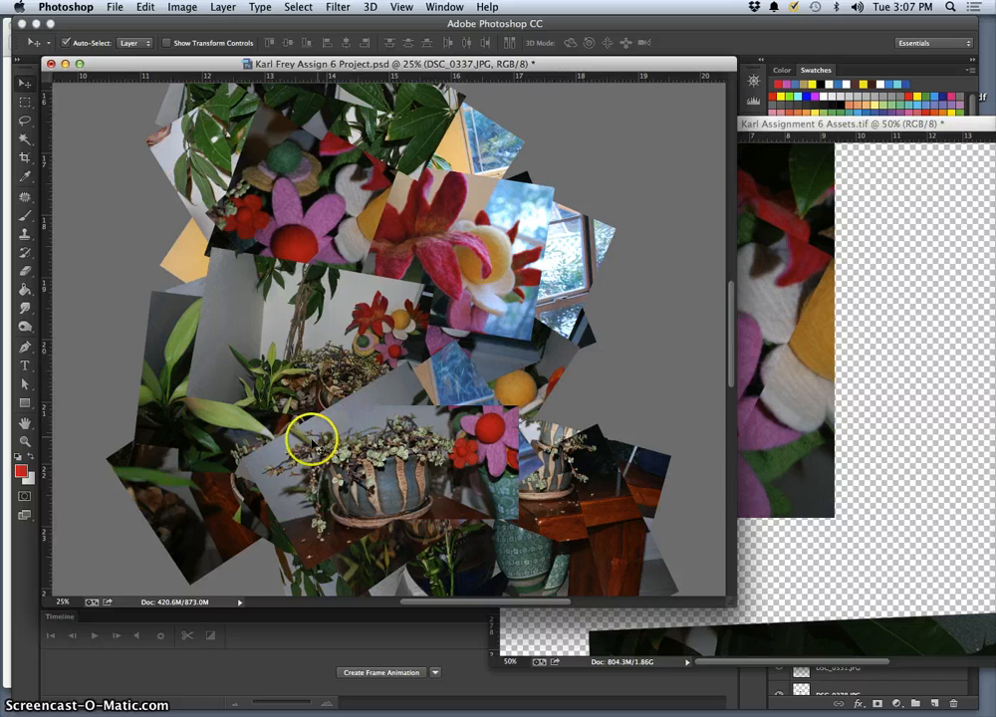
pyautogui.click(312, 438)
pyautogui.press('super+bracketleft')
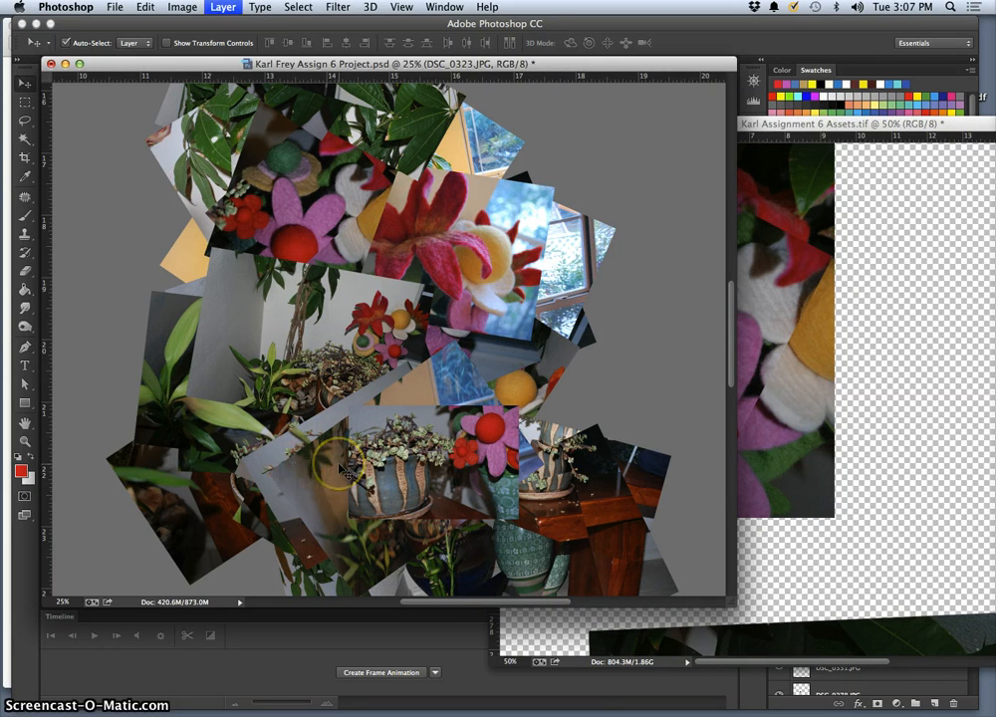
pyautogui.press('super+bracketright')
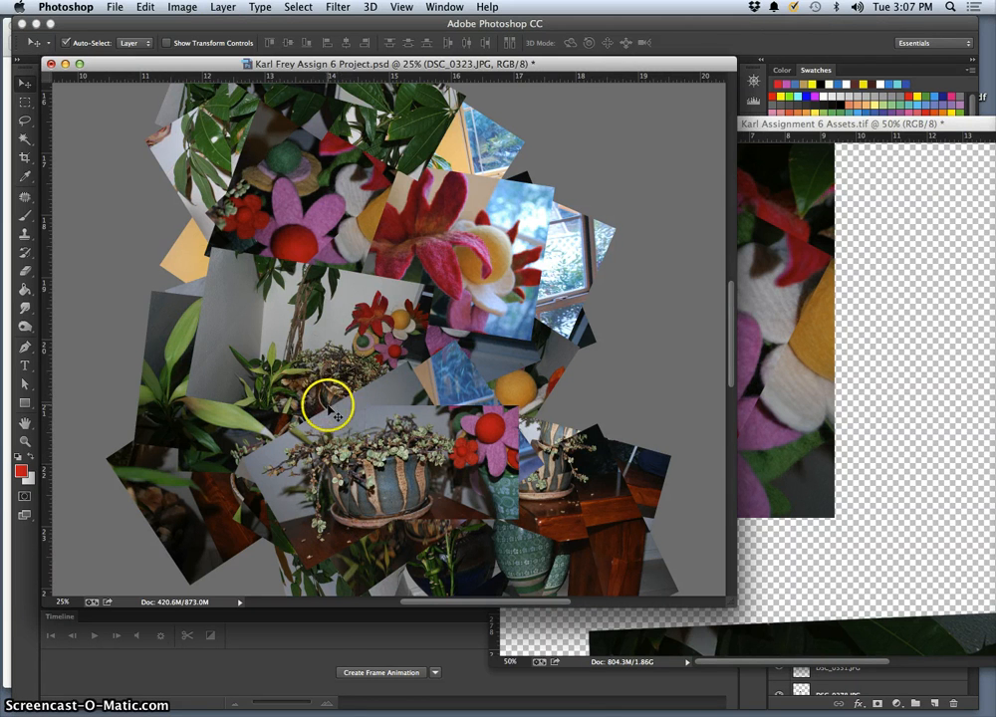
pyautogui.moveTo(327, 402); pyautogui.dragTo(337, 417)
pyautogui.press('super+bracketleft')
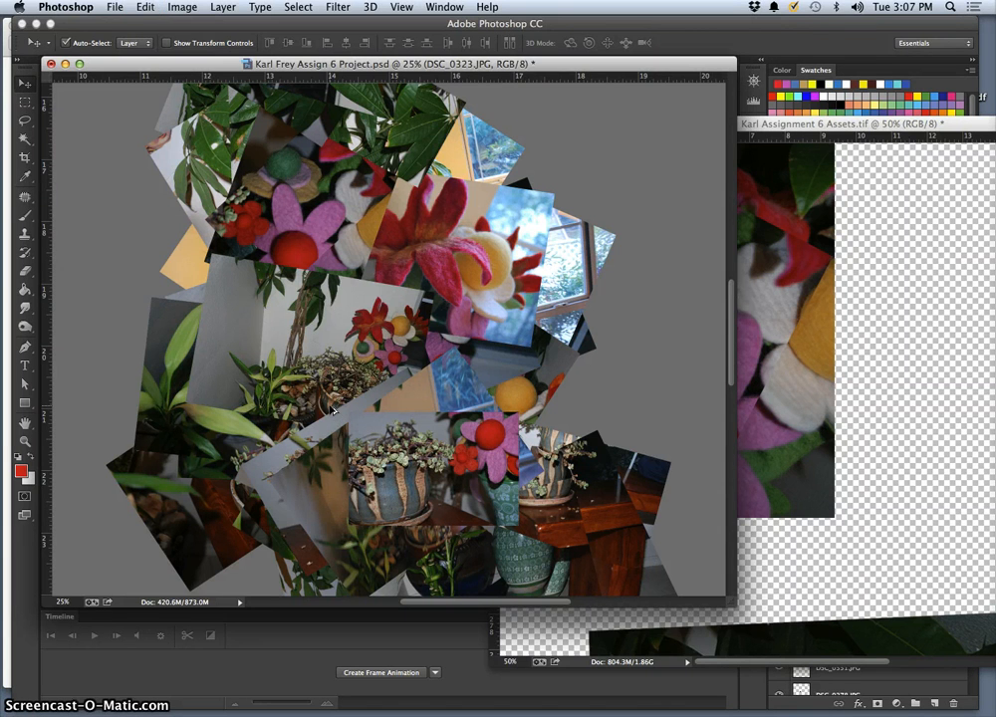
pyautogui.press('super+alt+z')
pyautogui.press('super+alt+z')
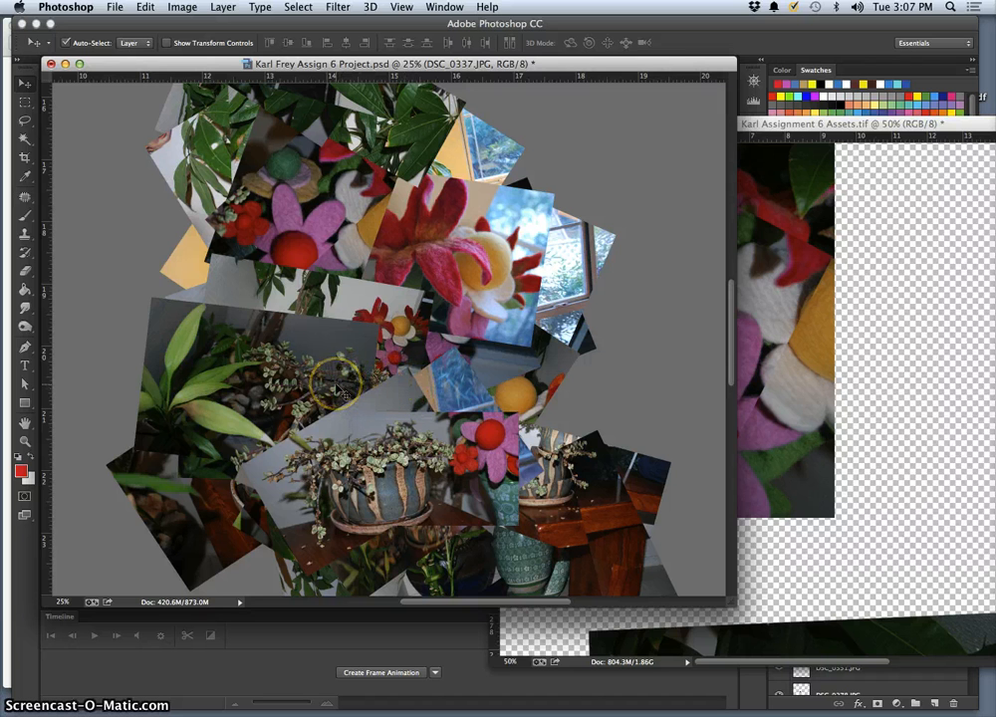
# Shift photo DSC_0337 slightly down and to the right so that more of the room photo above it shows
pyautogui.press('super+t')
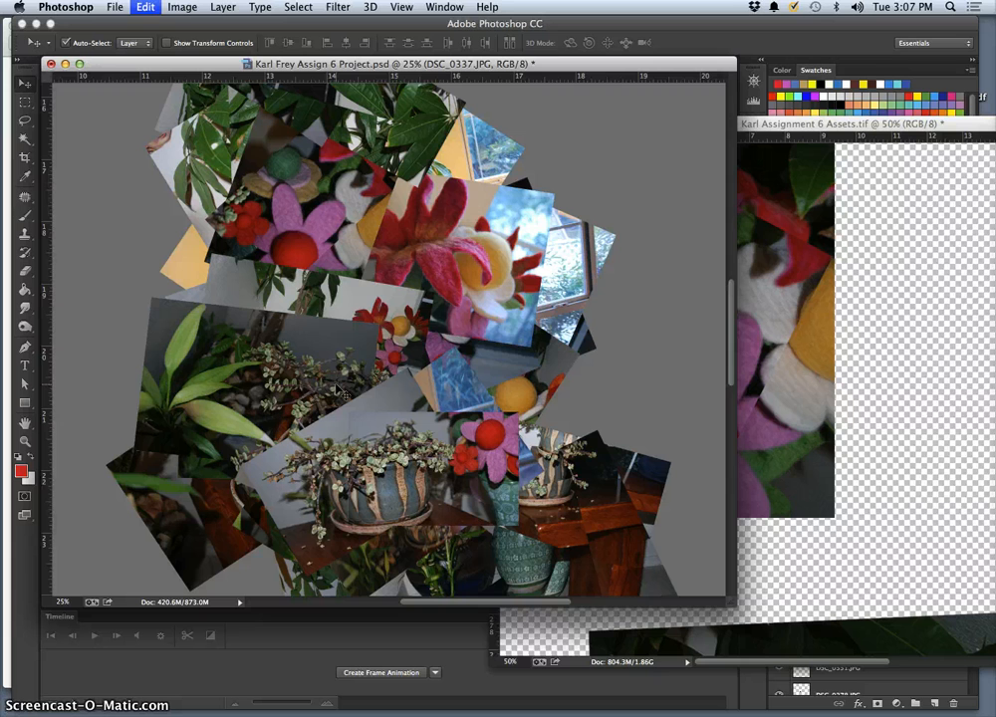
pyautogui.click(320, 297)
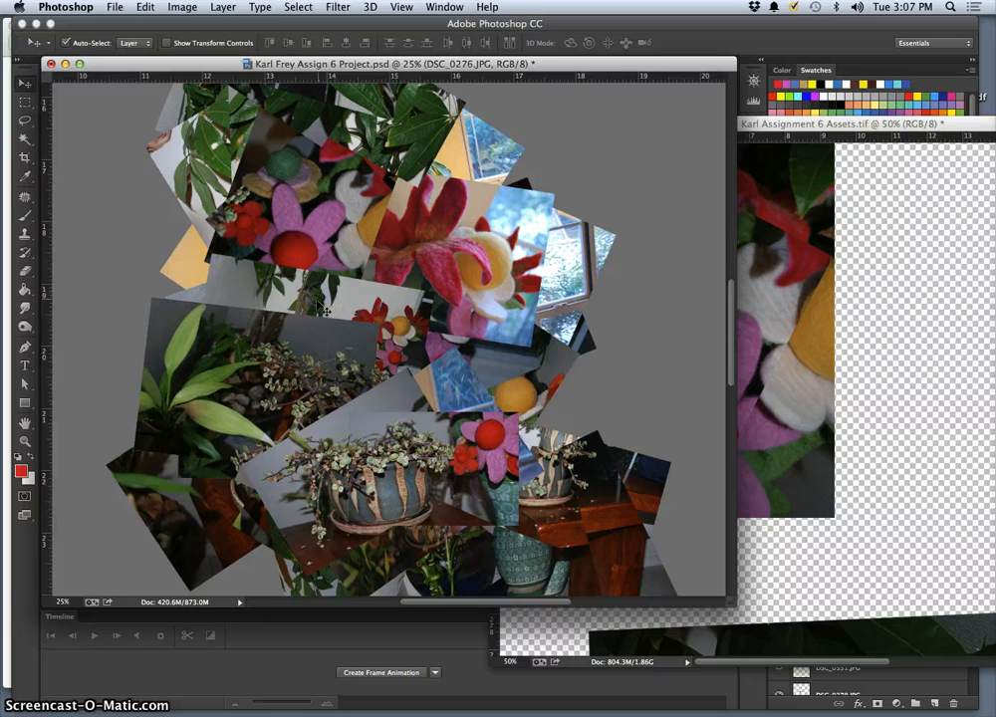
pyautogui.press('super+t')
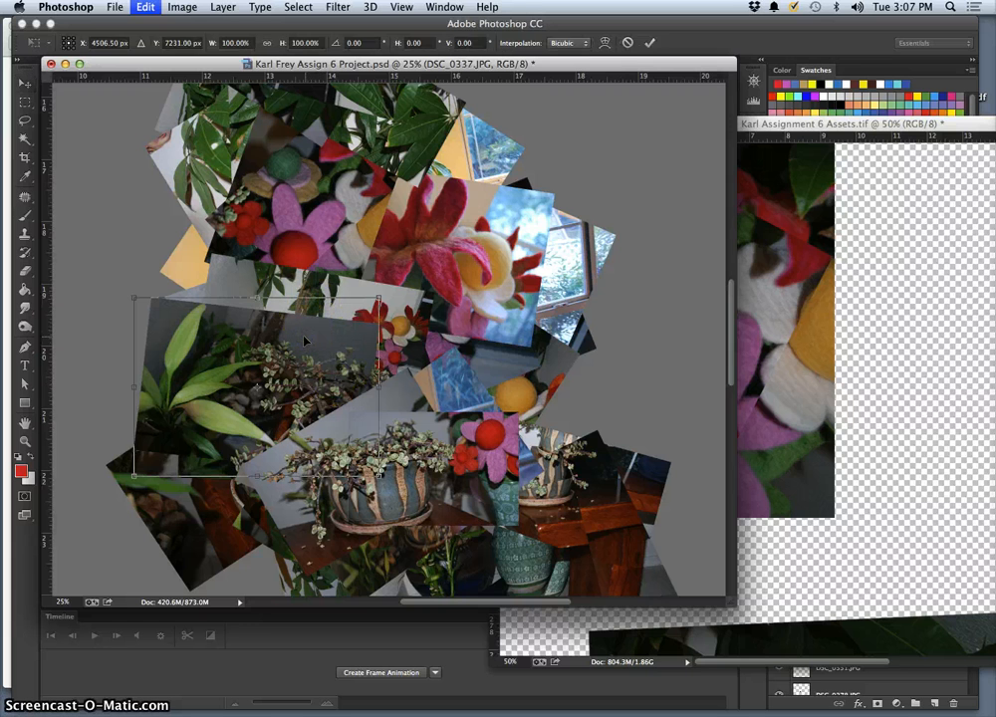
pyautogui.moveTo(133, 296); pyautogui.dragTo(169, 322)
pyautogui.press('Return')
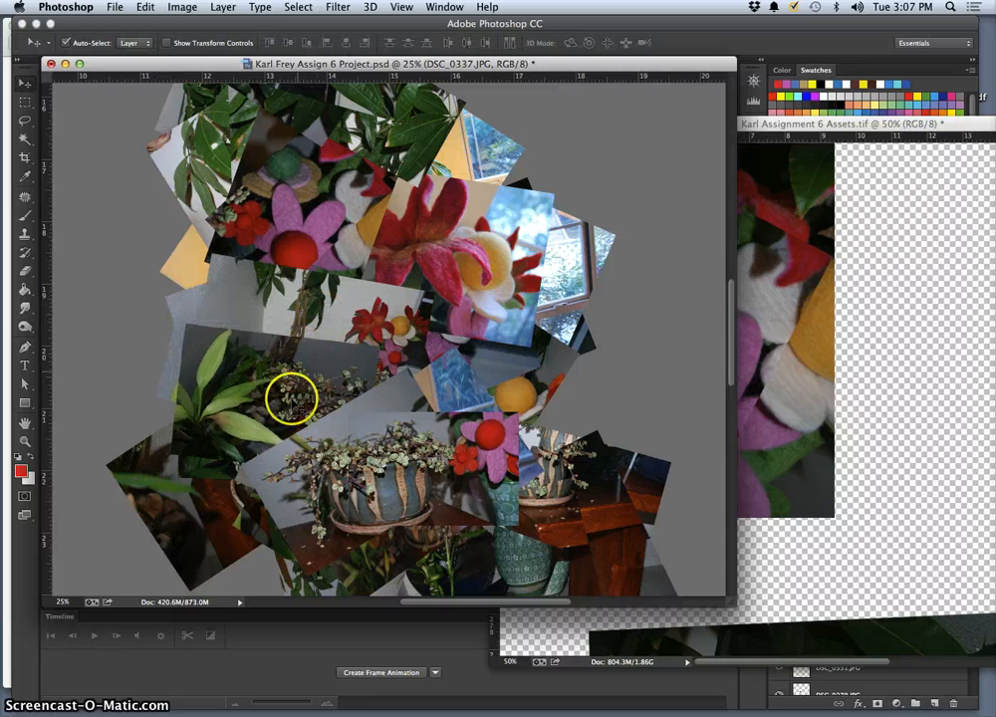
pyautogui.moveTo(304, 299); pyautogui.dragTo(286, 367)
pyautogui.press('super+minus')
pyautogui.press('super+minus')
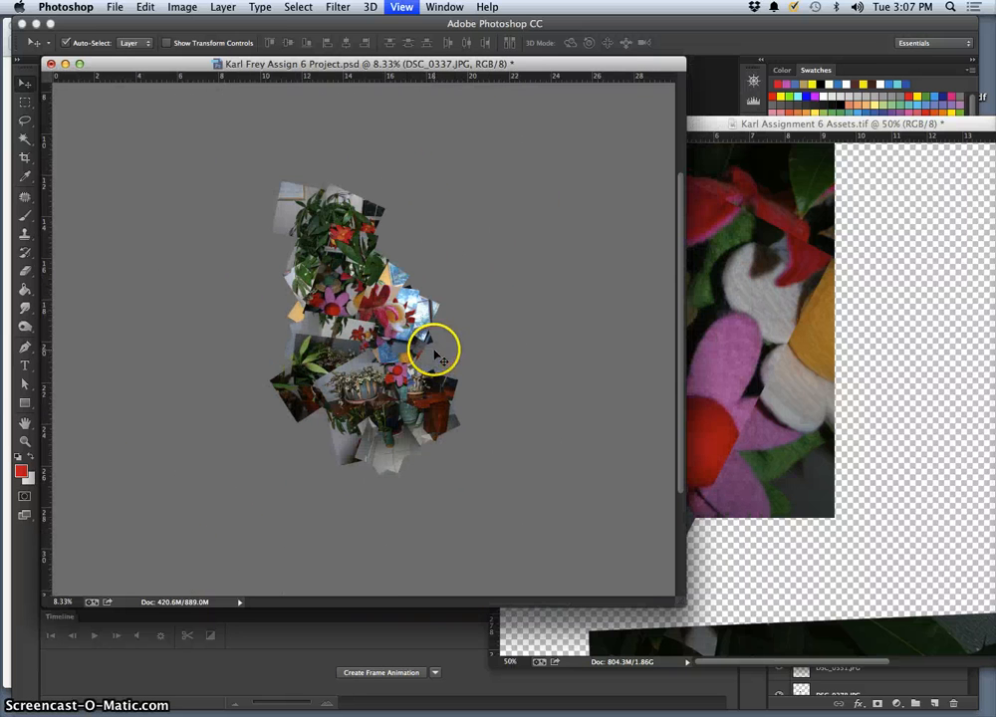
# Copy the striped pot photo DSC_0309 from the assets document into the collage, just below the felt flowers
pyautogui.click(732, 335)
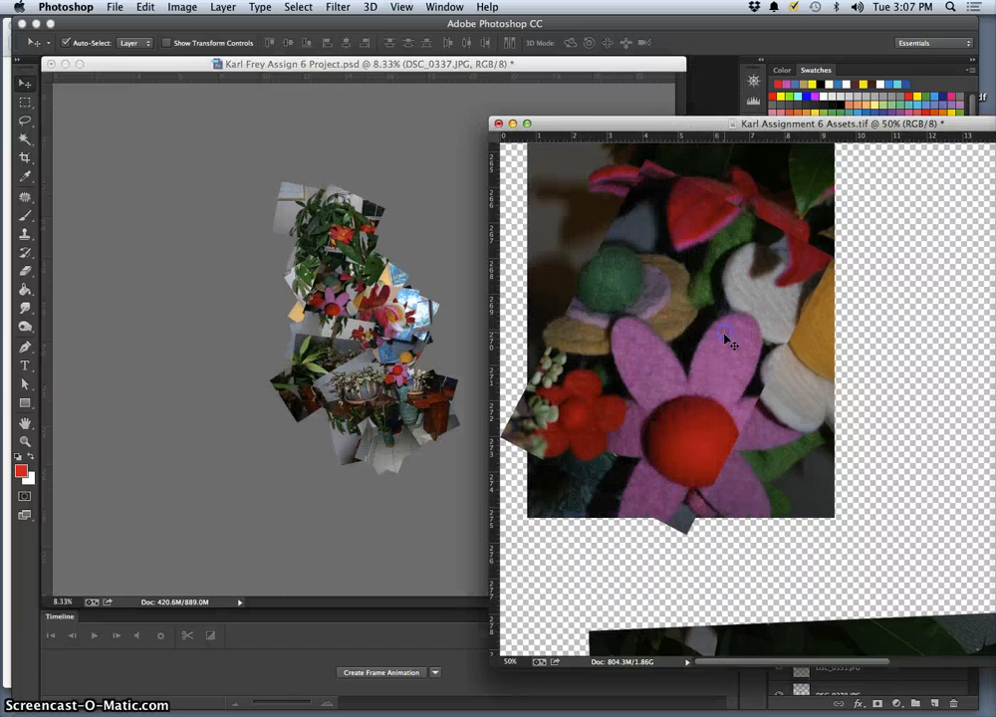
pyautogui.scroll(-20, 740, 435)
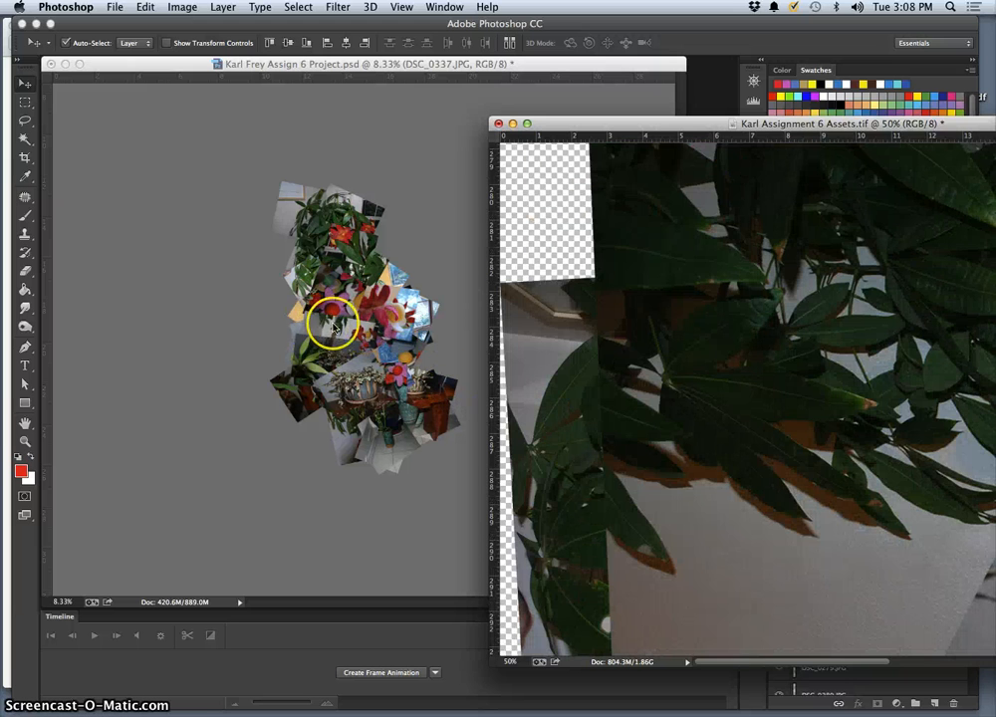
pyautogui.scroll(15, 640, 418)
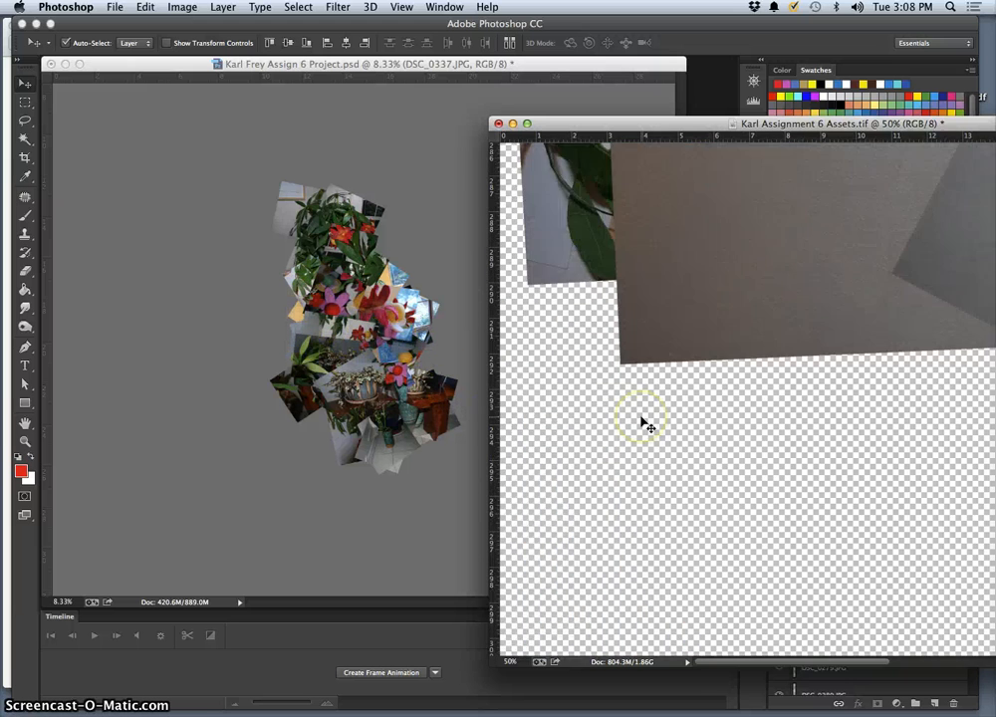
pyautogui.scroll(-15, 644, 422)
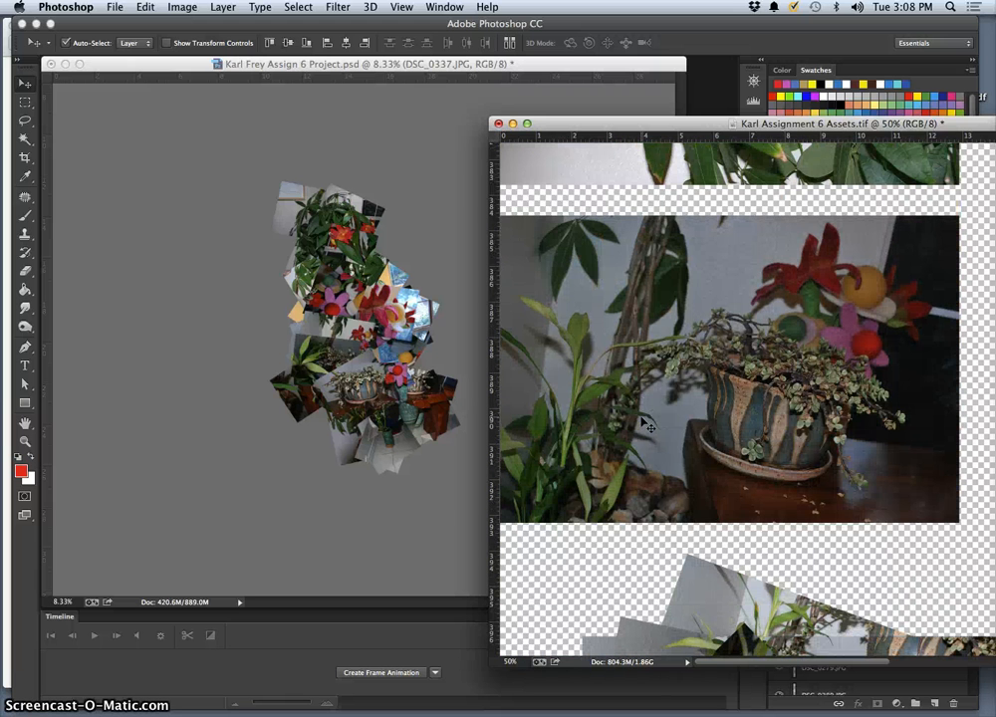
pyautogui.moveTo(648, 426); pyautogui.dragTo(367, 352)
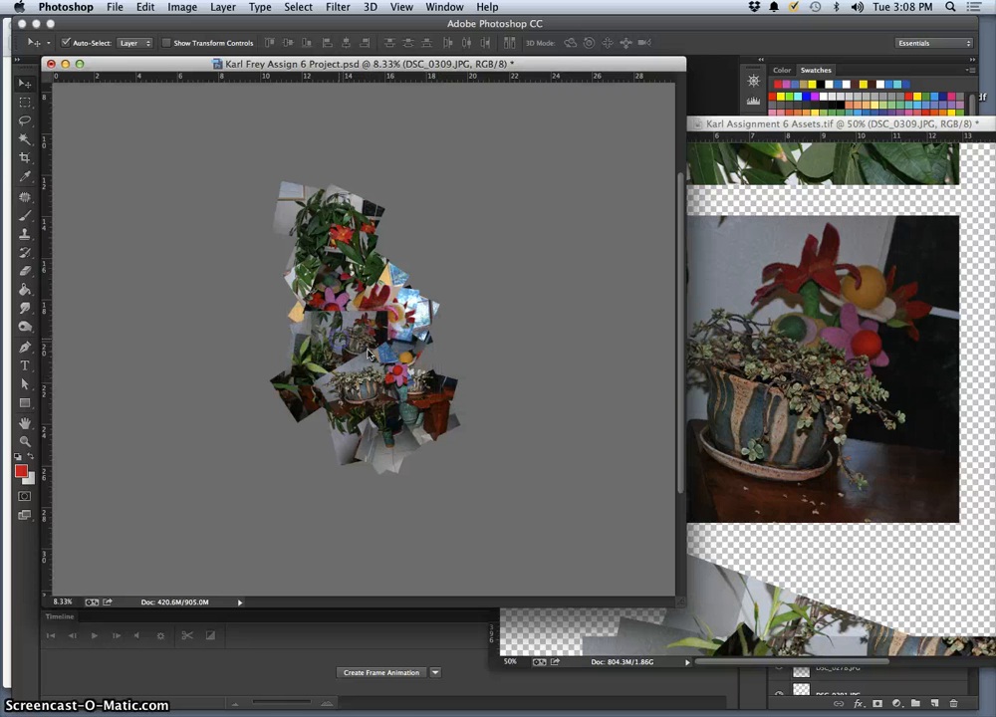
# Rotate photo DSC_0309 counterclockwise by about 9 degrees with Free Transform
pyautogui.press('super+t')
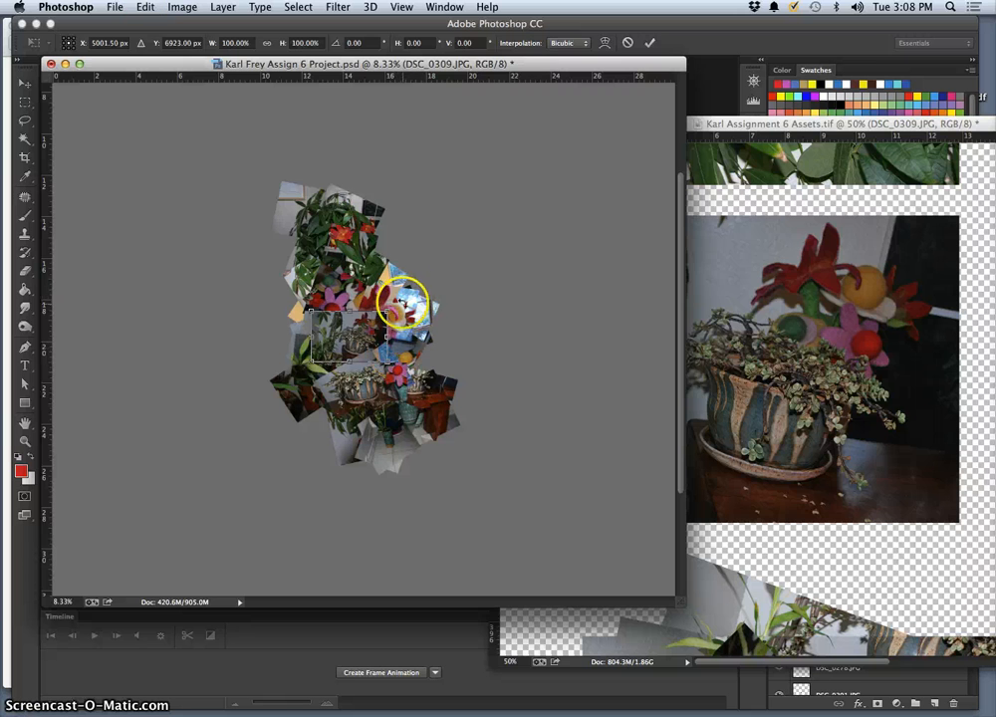
pyautogui.moveTo(400, 296)
pyautogui.mouseDown()
pyautogui.moveTo(393, 287)
pyautogui.moveTo(396, 299)
pyautogui.mouseUp()
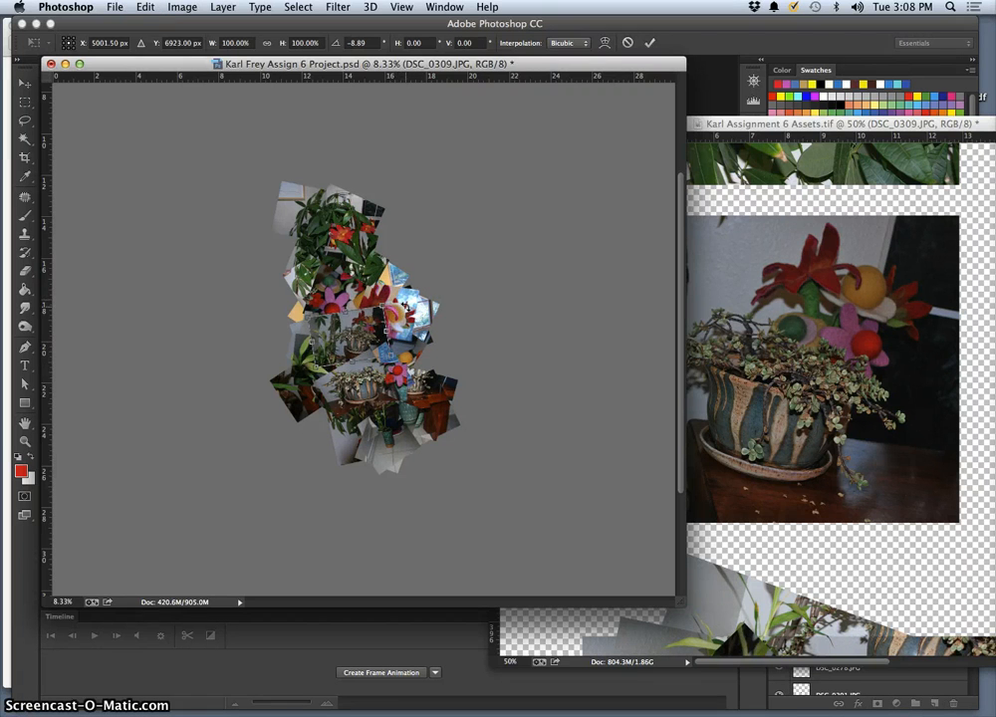
pyautogui.press('Return')
# Scale photo DSC_0309 down to about 84% and shift it slightly left within the collage
pyautogui.press('super+plus')
pyautogui.press('super+plus')
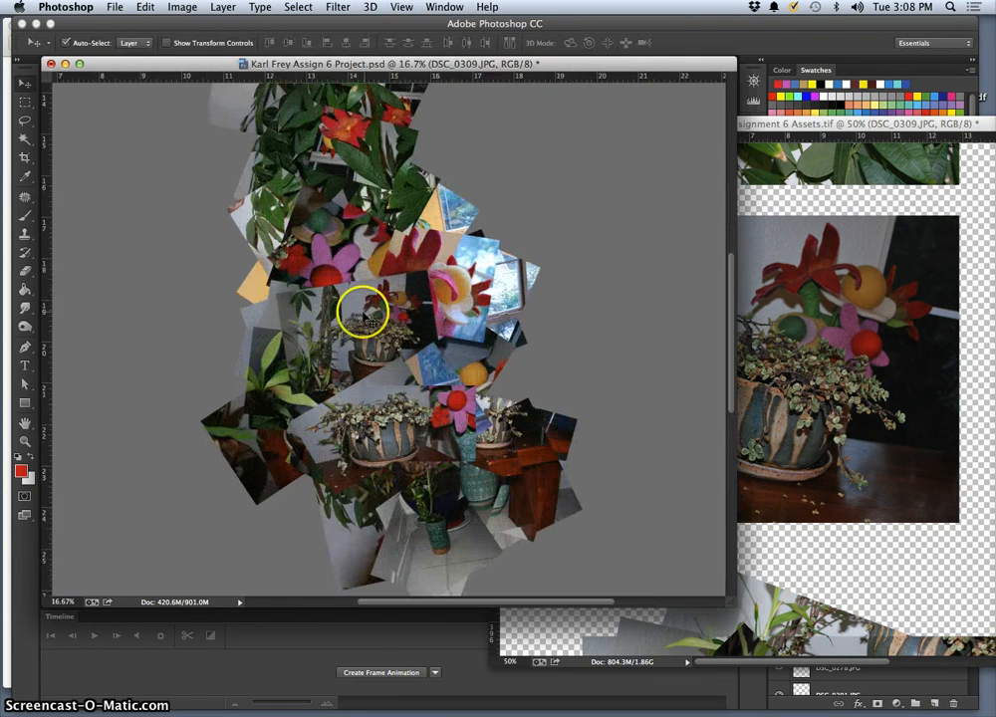
pyautogui.press('super+t')
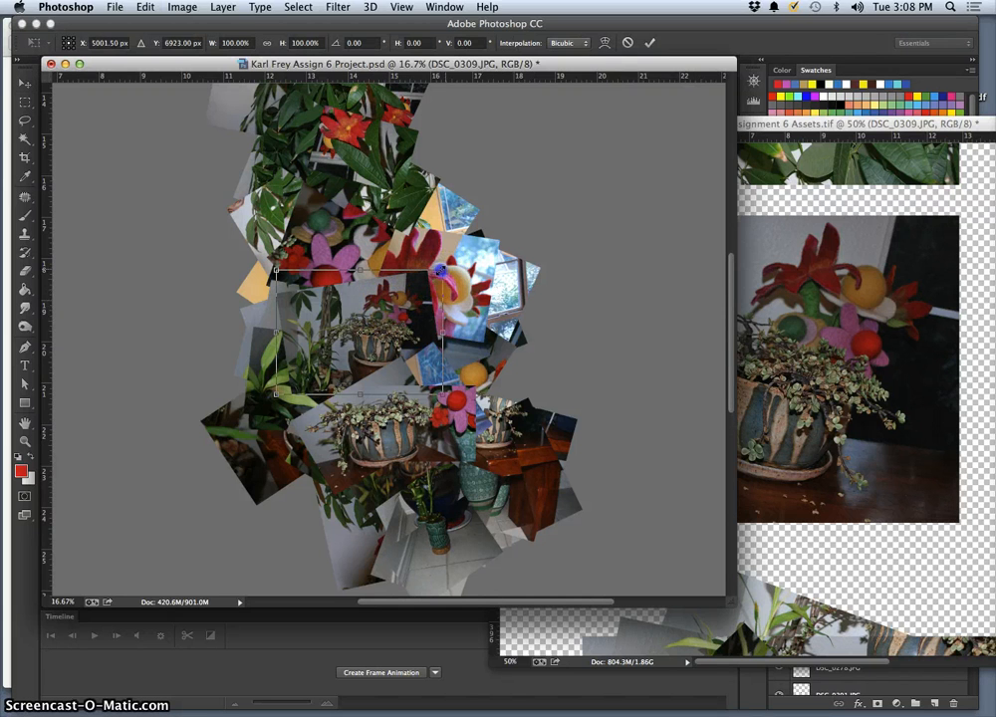
pyautogui.moveTo(440, 270); pyautogui.dragTo(382, 310)
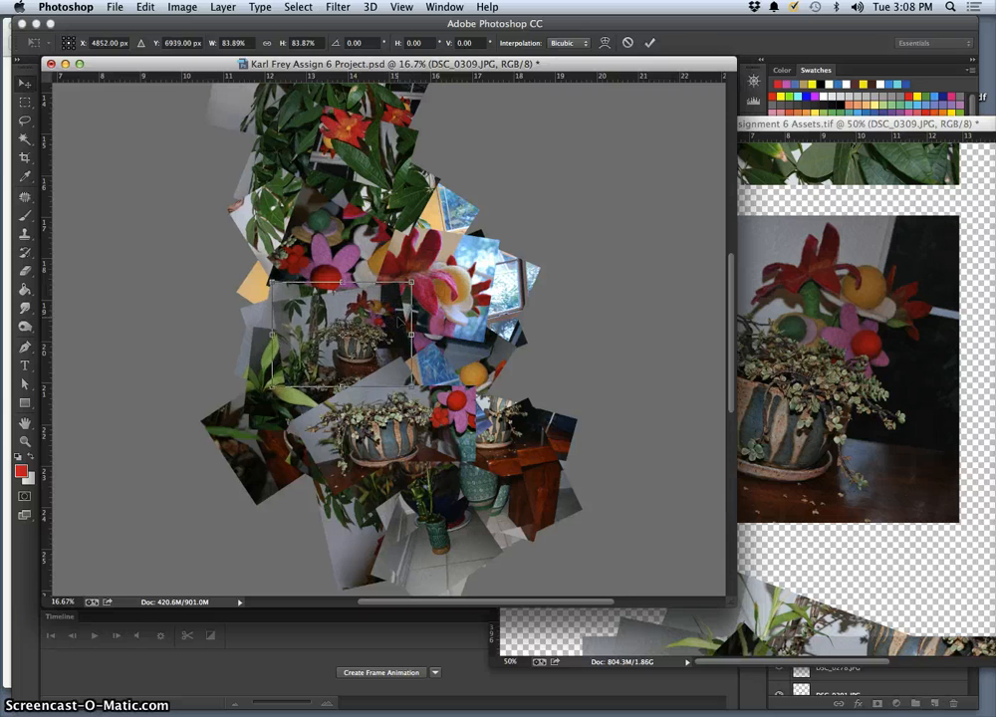
pyautogui.press('Return')
pyautogui.click(426, 331)
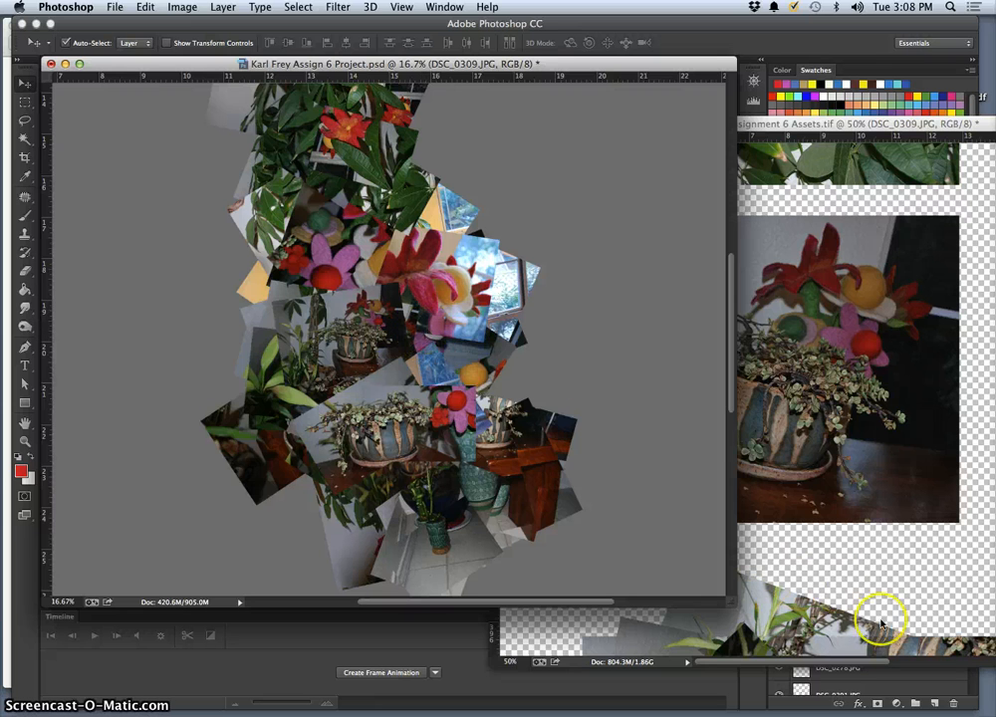
# Minimize the assets document's window to uncover the layer list
pyautogui.click(812, 127)
pyautogui.click(516, 126)
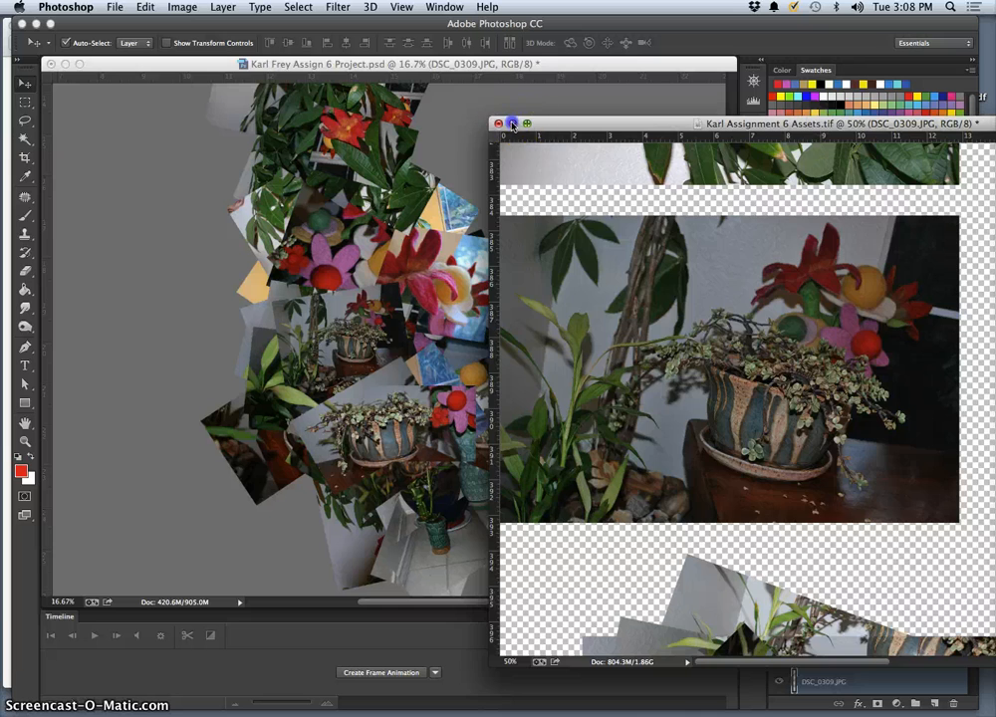
pyautogui.scroll(3, 856, 382)
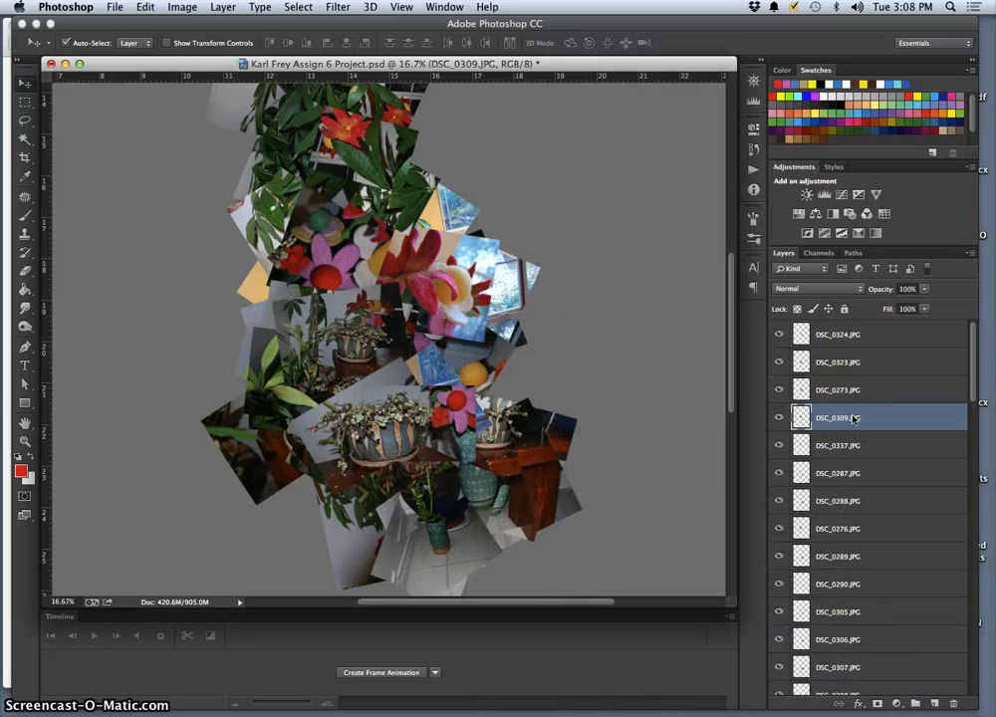
# Restack photo DSC_0309 so that it lies below DSC_0287 and above DSC_0288
pyautogui.press('super+bracketright')
pyautogui.press('super+bracketright')
pyautogui.press('super+bracketright')
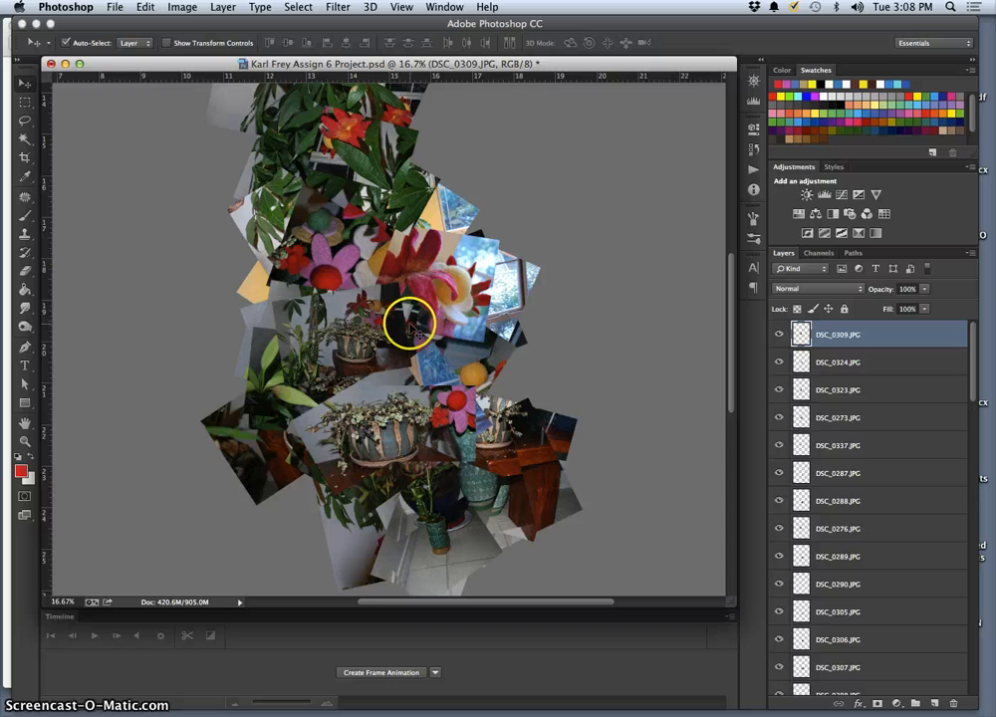
pyautogui.press('super+bracketleft')
pyautogui.press('super+bracketleft')
pyautogui.press('super+bracketleft')
pyautogui.press('super+bracketleft')
pyautogui.press('super+bracketleft')
pyautogui.press('super+bracketleft')
pyautogui.press('super+bracketleft')
pyautogui.press('super+bracketleft')
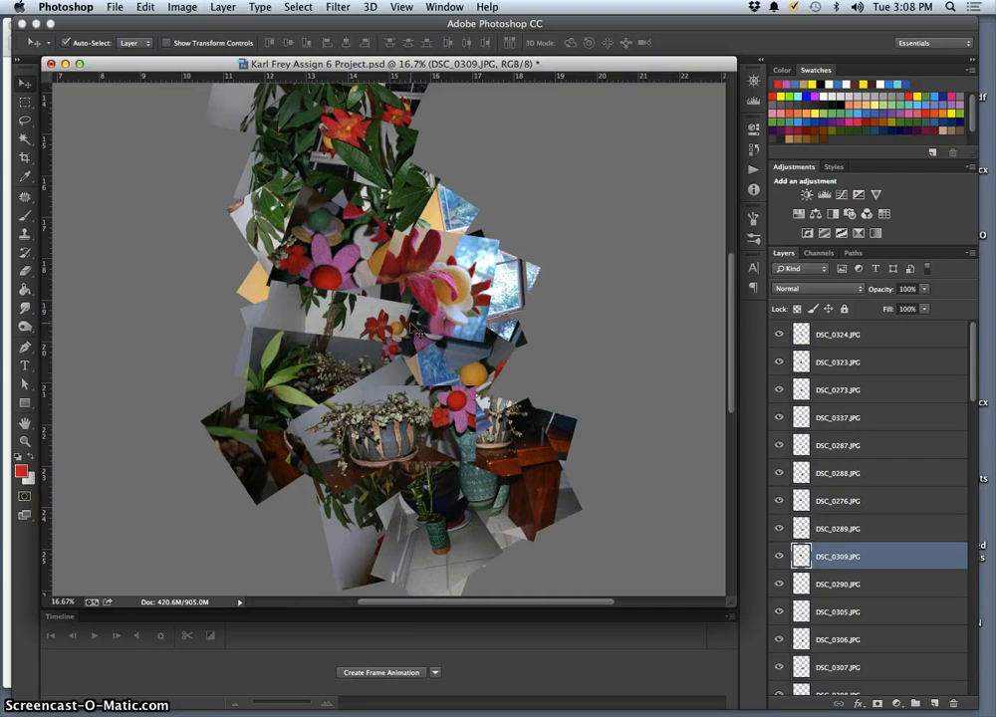
pyautogui.press('super+bracketright')
pyautogui.press('super+bracketright')
pyautogui.press('super+bracketright')
pyautogui.press('super+bracketright')
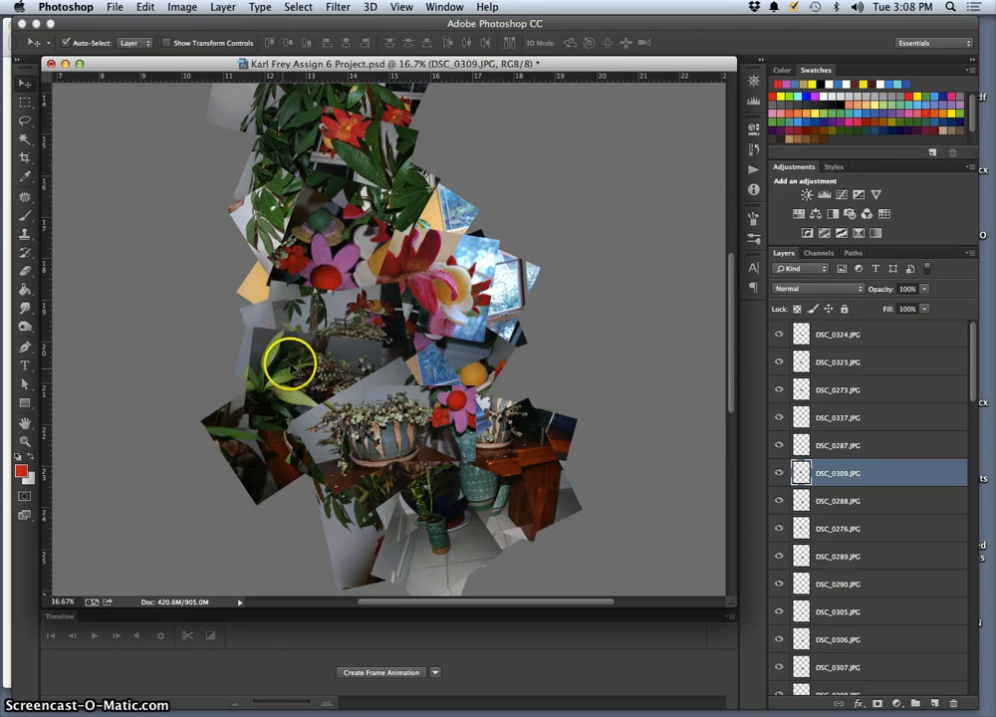
pyautogui.click(430, 304)
pyautogui.press('super+minus')
pyautogui.press('super+minus')
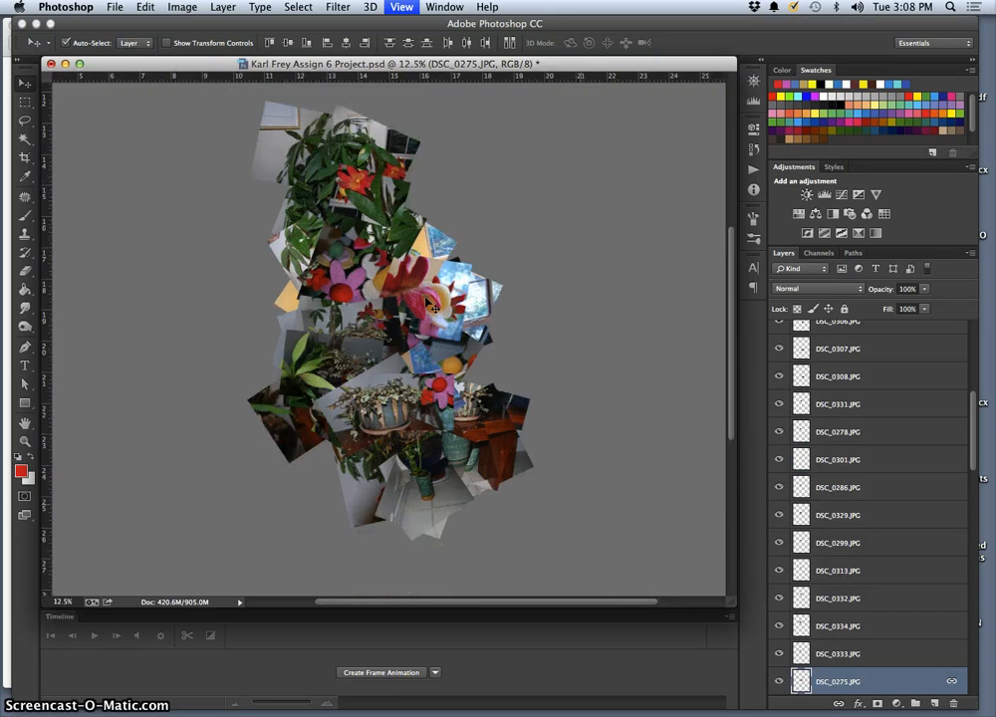
pyautogui.click(415, 304)
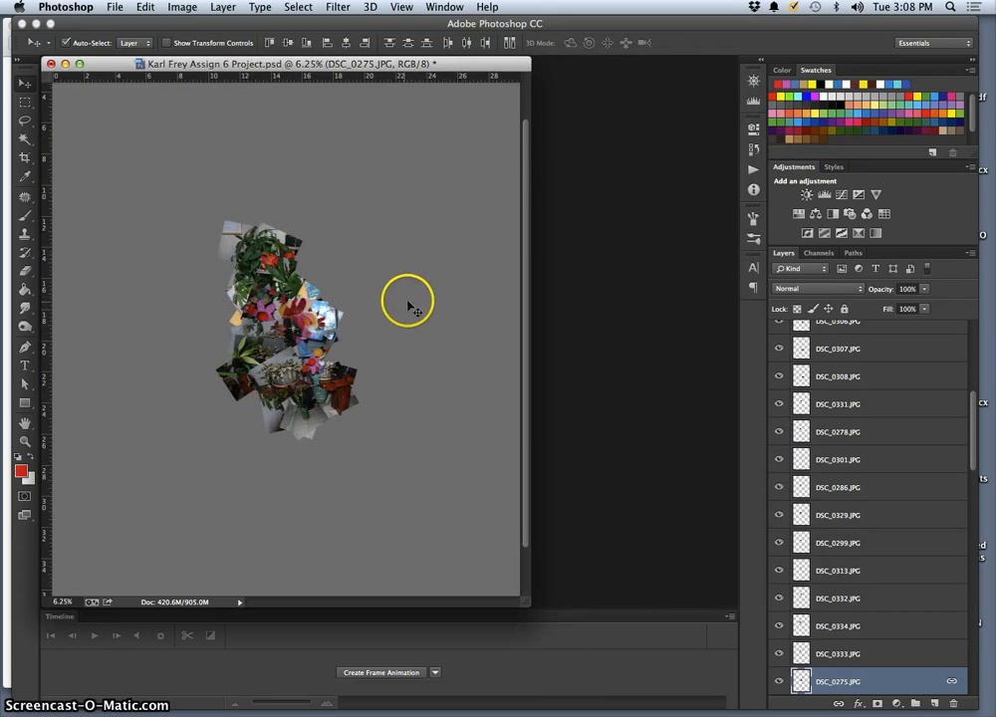
pyautogui.press('super+plus')
pyautogui.press('super+plus')
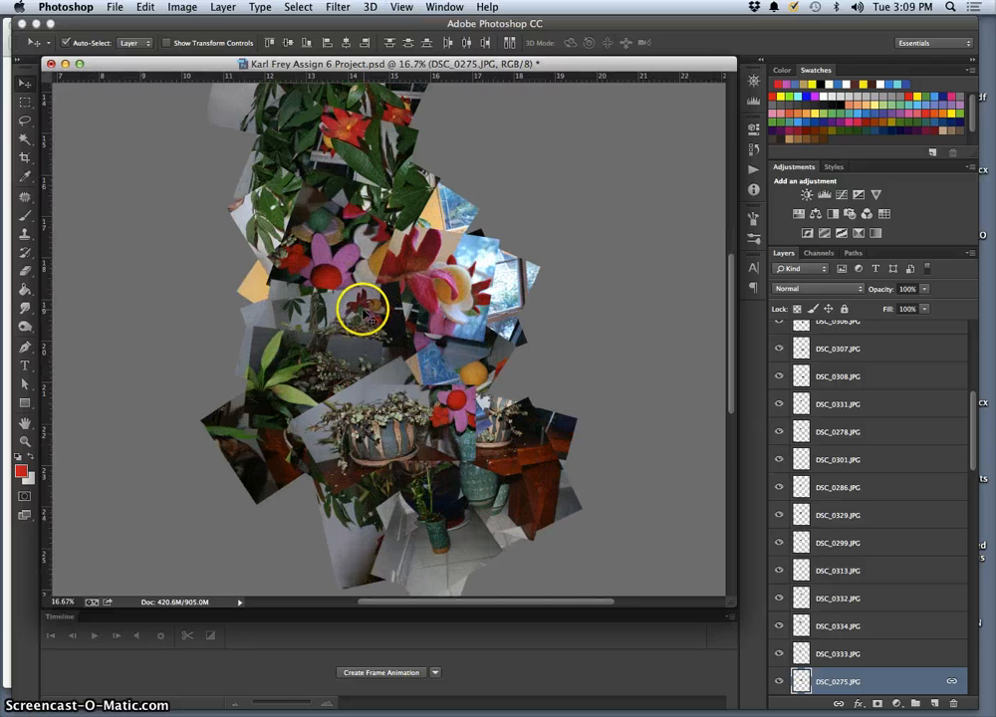
# Hide photo DSC_0309, duplicate the uncovered room photo DSC_0276, and show DSC_0309 again
pyautogui.moveTo(869, 714)
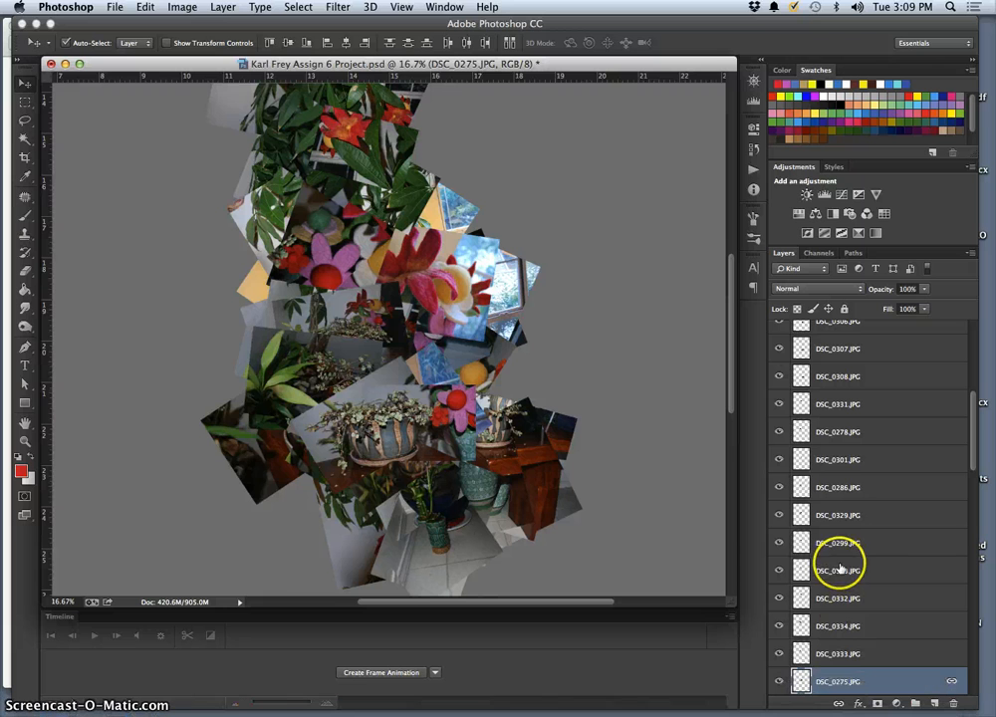
pyautogui.click(367, 318)
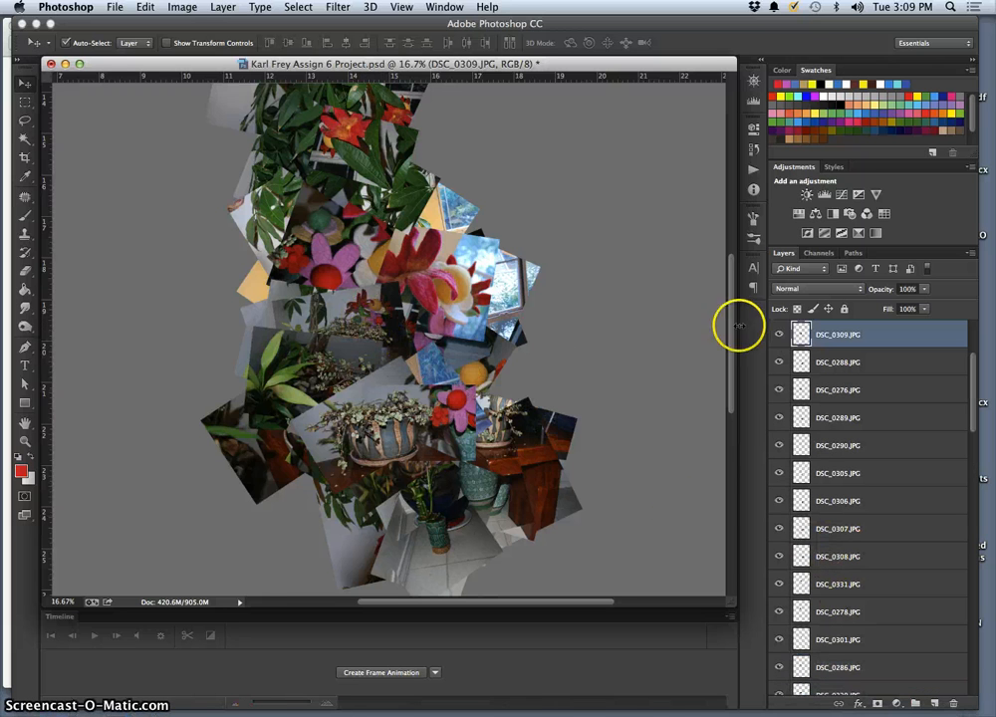
pyautogui.click(778, 336)
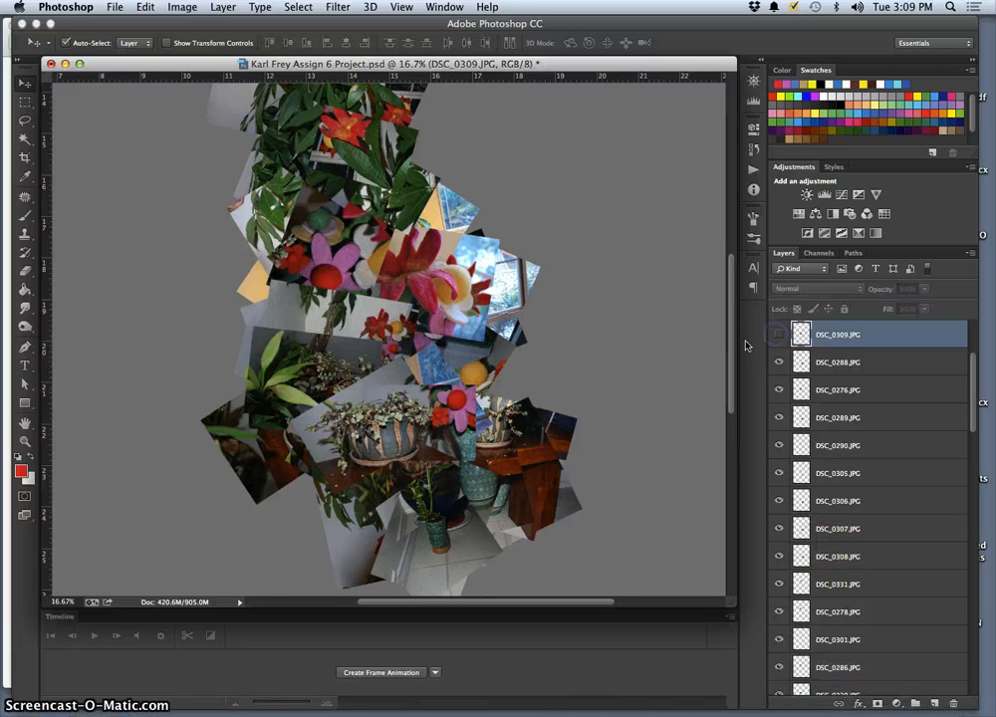
pyautogui.click(315, 319)
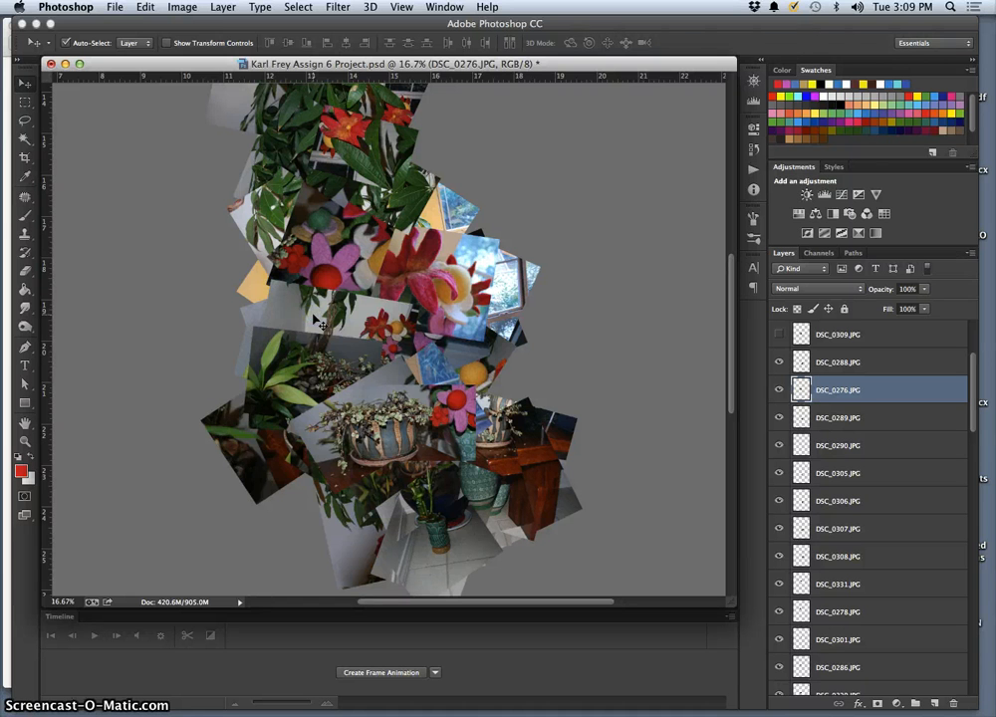
pyautogui.press('super+j')
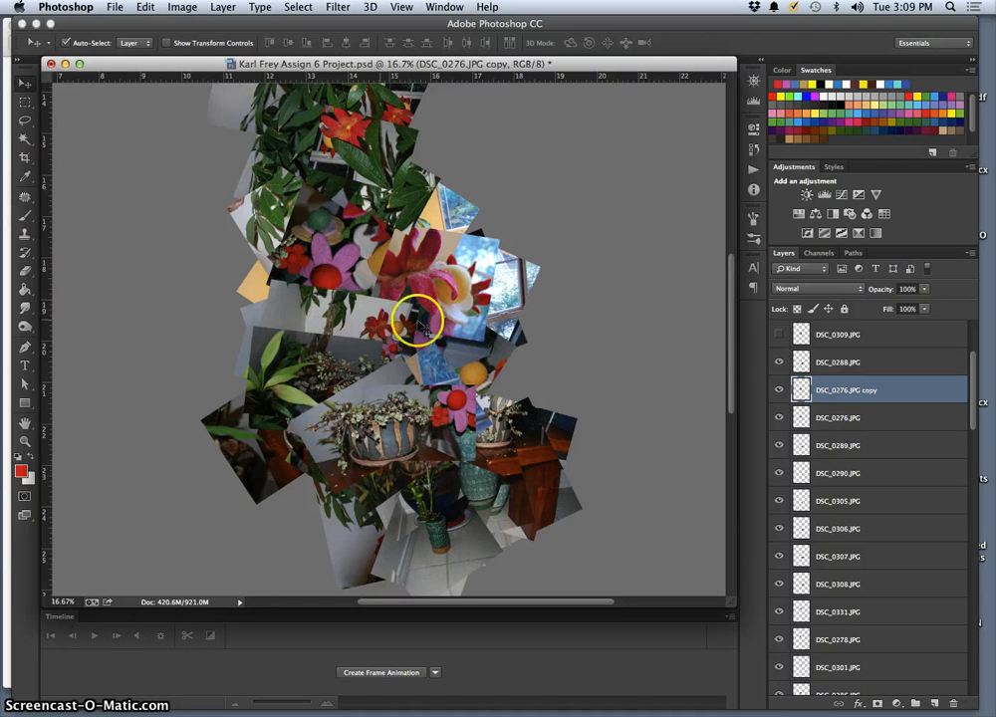
pyautogui.click(779, 336)
# Bring the copy of photo DSC_0276 forward so that it lies directly above DSC_0287
pyautogui.click(835, 389)
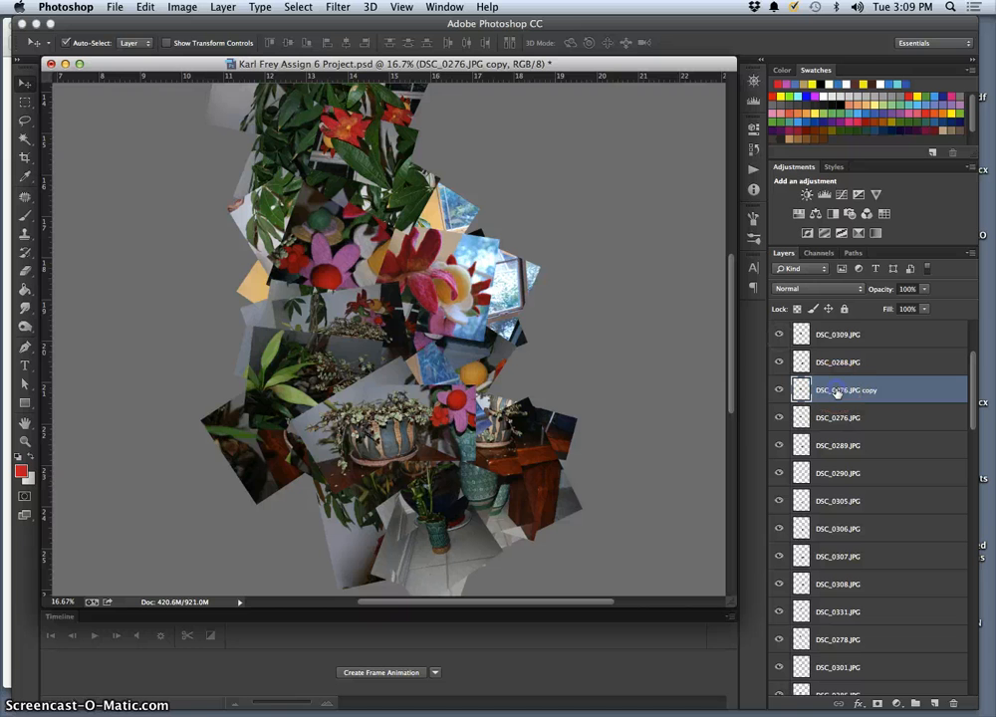
pyautogui.press('super+bracketright')
pyautogui.press('super+bracketright')
pyautogui.press('super+bracketright')
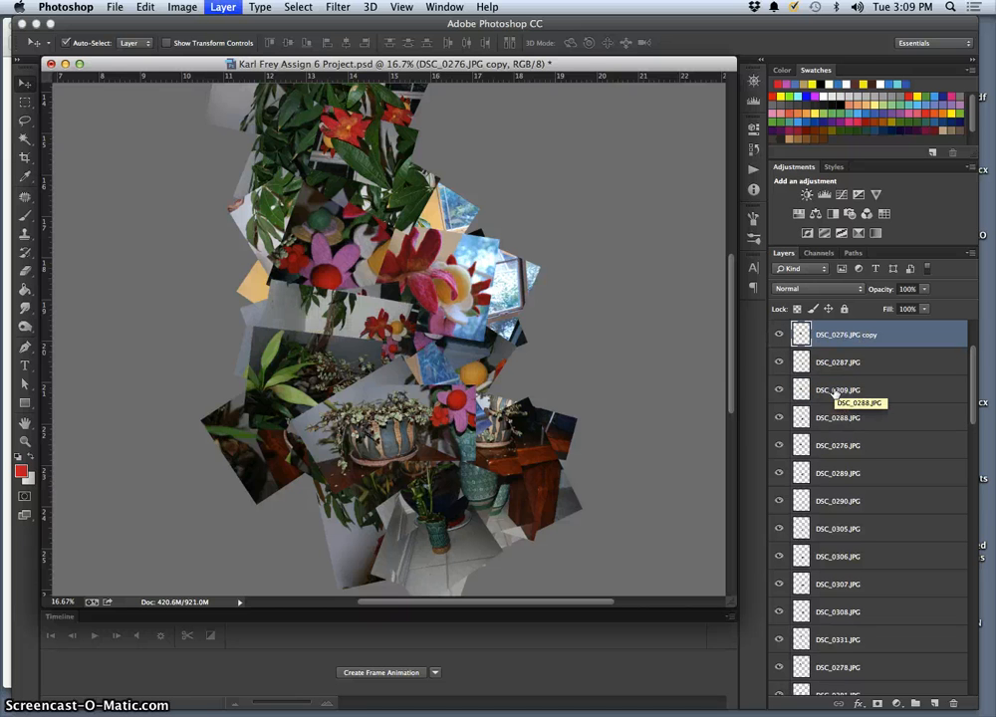
# Scale the DSC_0276 copy to about 67%, rotate it about 44 degrees counterclockwise, and move it up and left over the felt flowers
pyautogui.press('super+t')
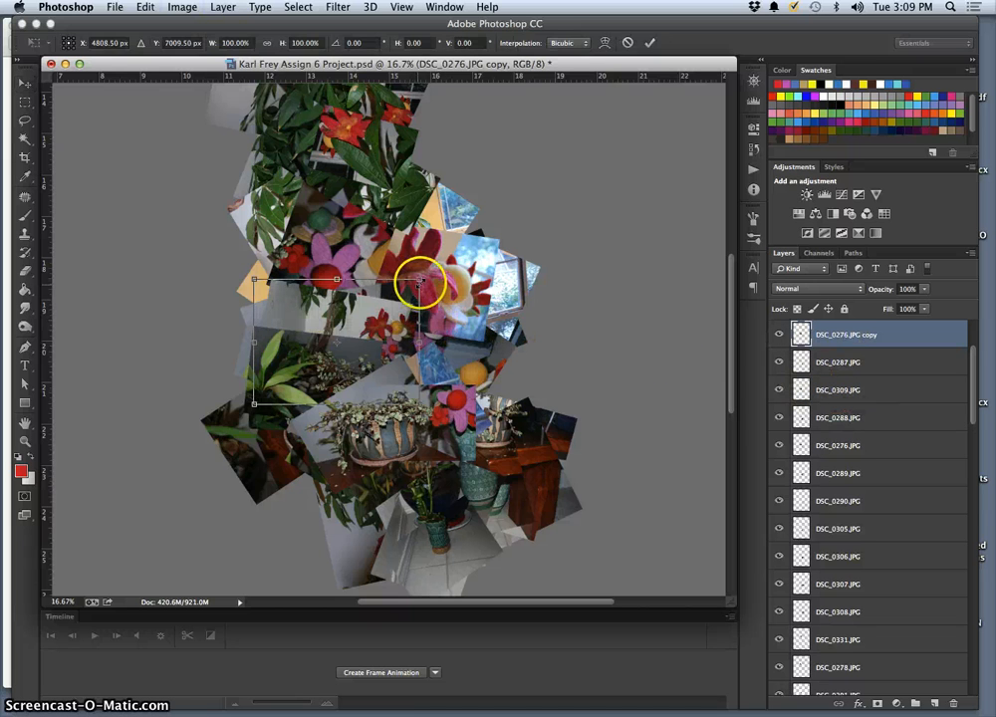
pyautogui.moveTo(419, 278); pyautogui.dragTo(318, 241)
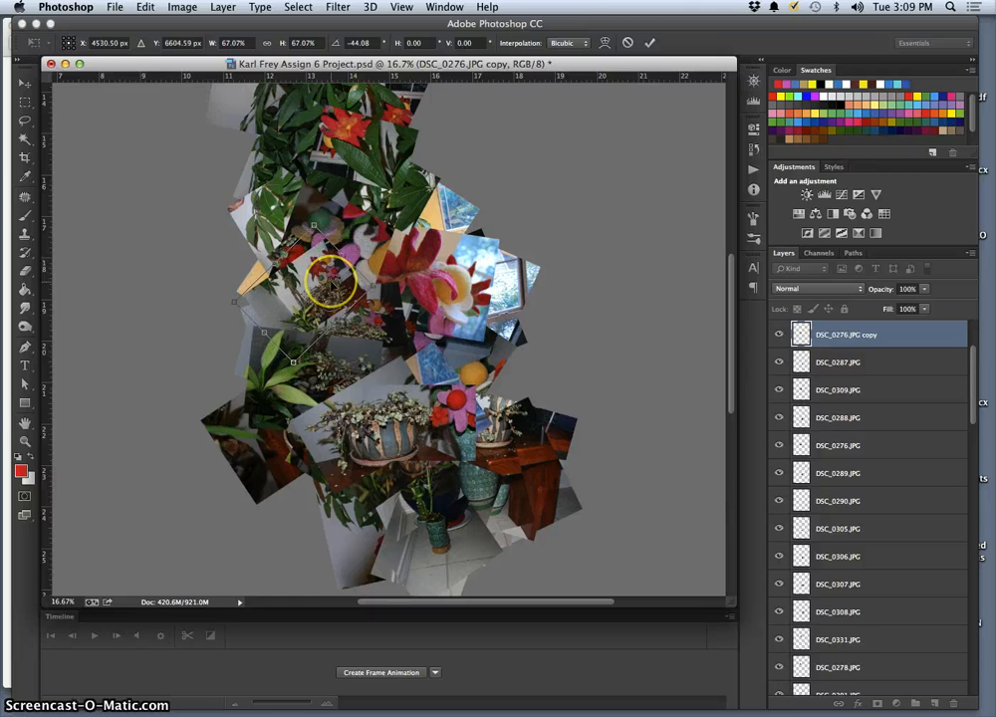
pyautogui.doubleClick(332, 285)
# Try sending the DSC_0276 copy backward to a place between DSC_0305 and DSC_0306
pyautogui.press('super+bracketleft')
pyautogui.press('super+bracketleft')
pyautogui.press('super+bracketleft')
pyautogui.press('super+bracketleft')
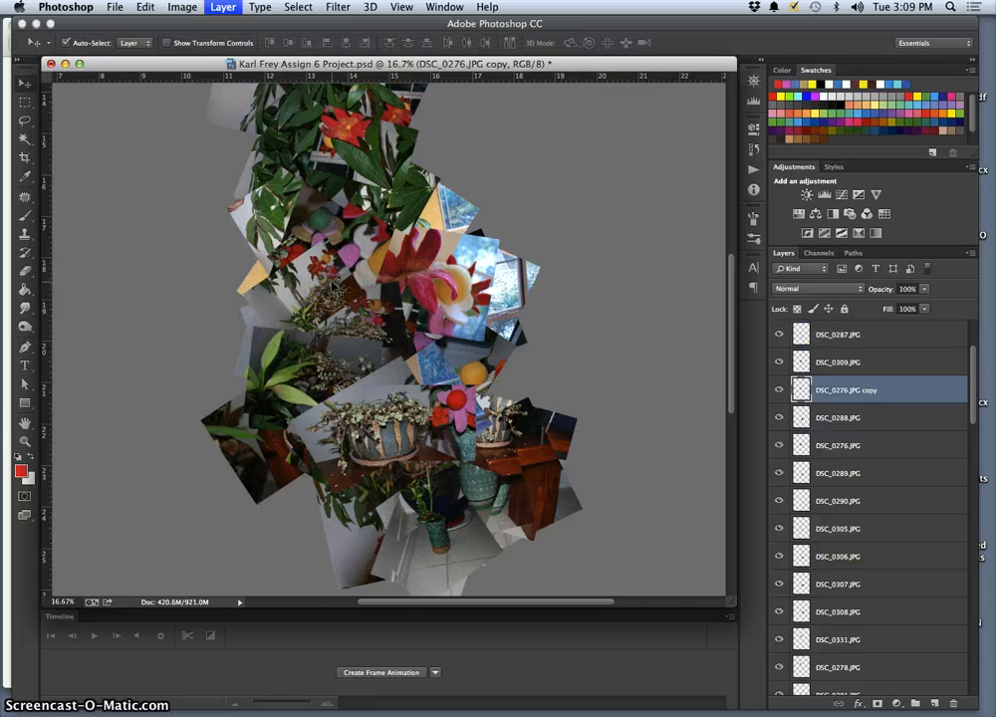
pyautogui.press('super+bracketleft')
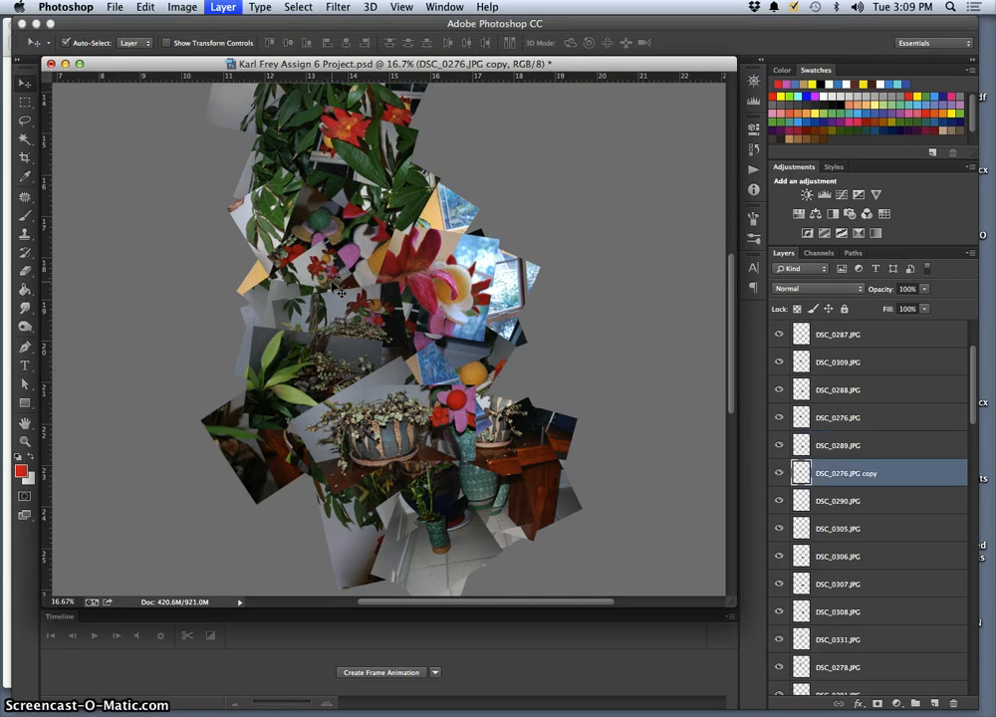
pyautogui.press('super+bracketleft')
pyautogui.press('super+bracketleft')
pyautogui.press('super+bracketleft')
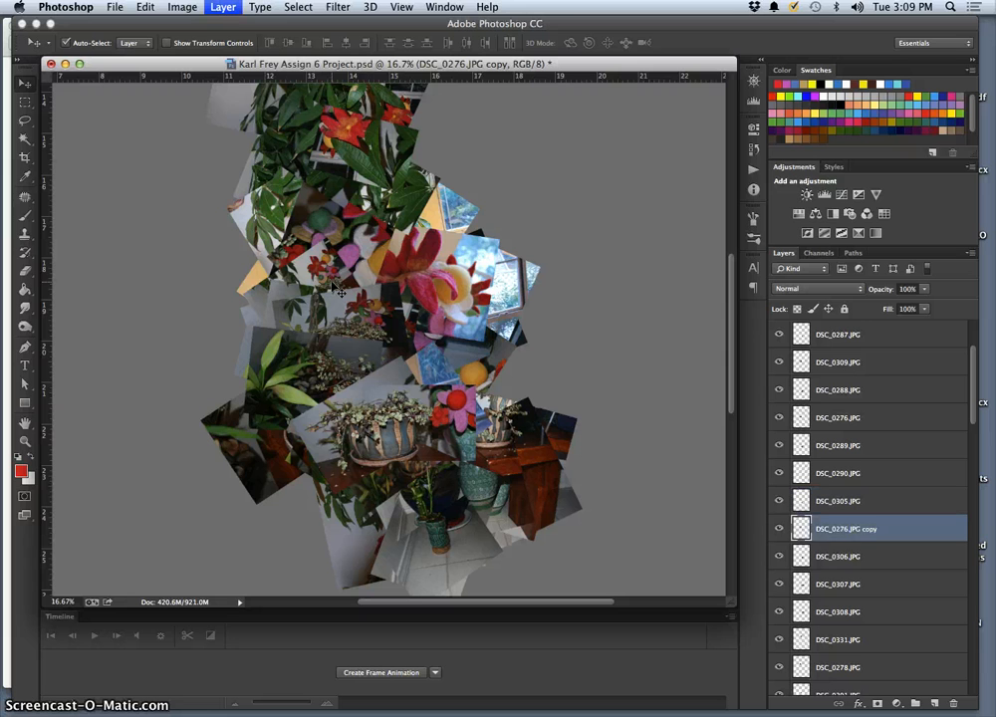
# Move the DSC_0276 copy to the collage's left edge, beside the leafy plant, and restack it below DSC_0309 and above DSC_0288
pyautogui.moveTo(329, 278); pyautogui.dragTo(253, 318)
pyautogui.press('super+bracketright')
pyautogui.press('super+bracketright')
pyautogui.press('super+bracketright')
pyautogui.press('super+bracketright')
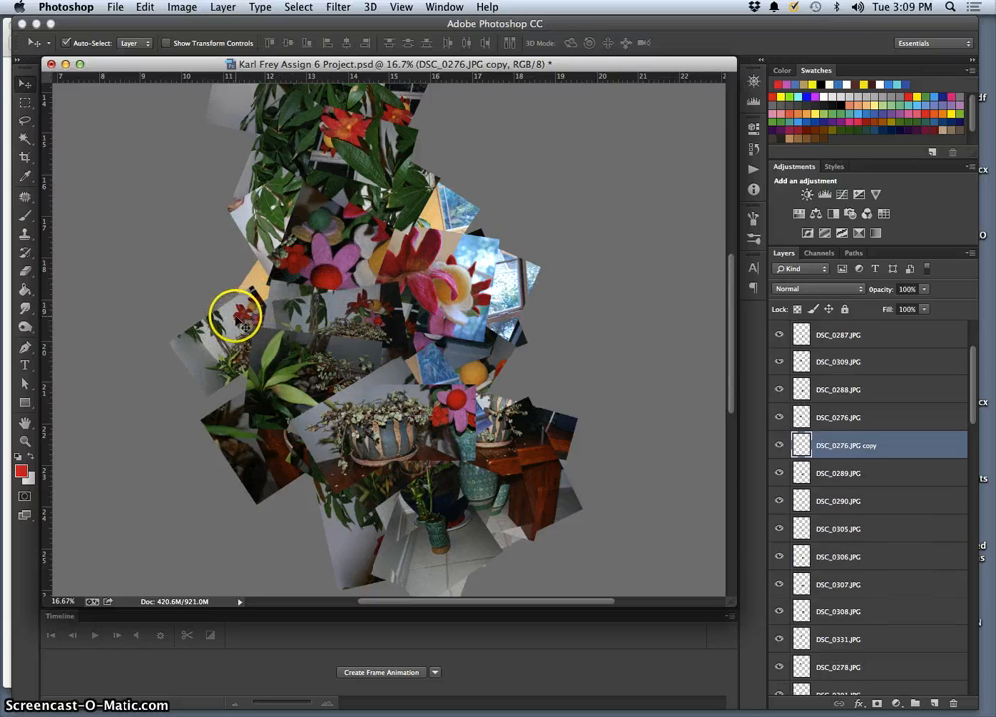
pyautogui.press('super+bracketright')
pyautogui.press('super+bracketright')
pyautogui.press('super+bracketright')
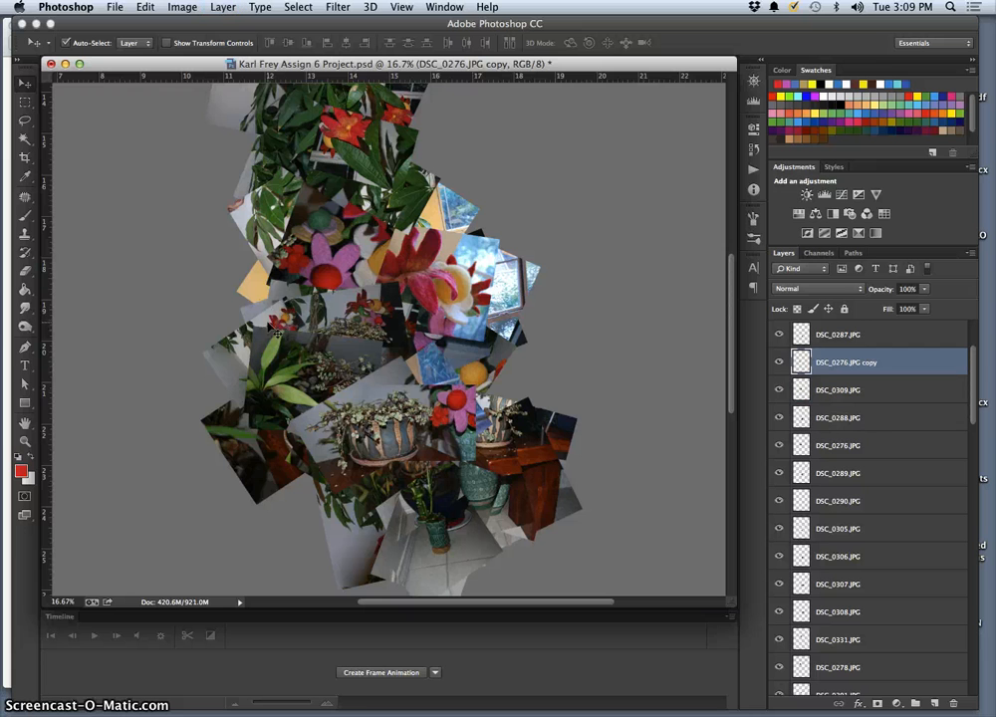
pyautogui.press('super+bracketleft')
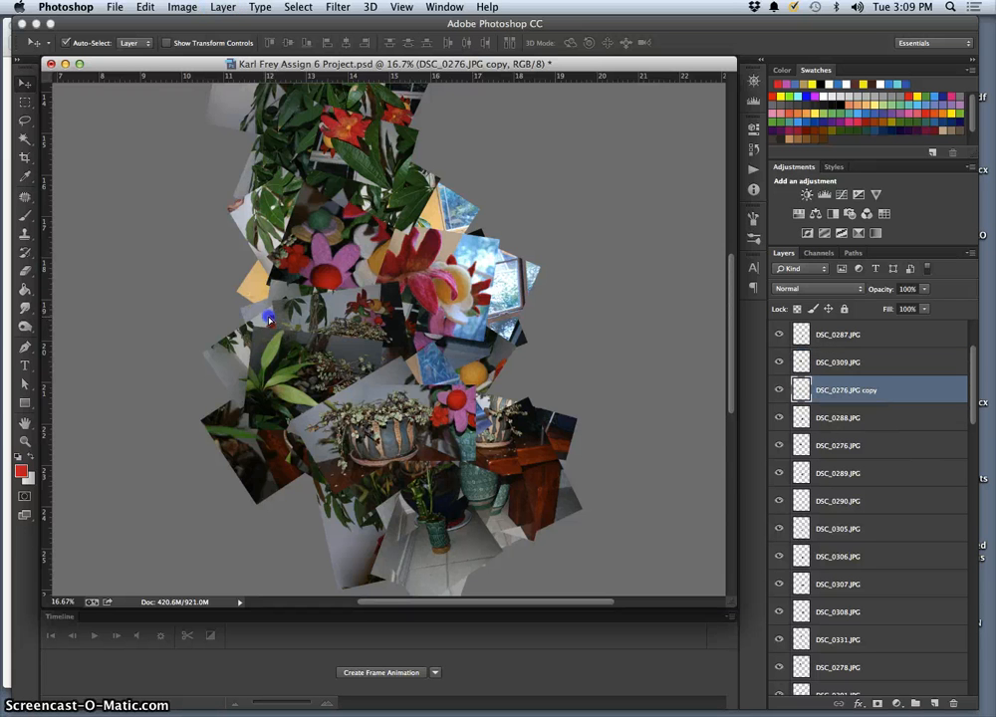
pyautogui.moveTo(269, 320); pyautogui.dragTo(240, 338)
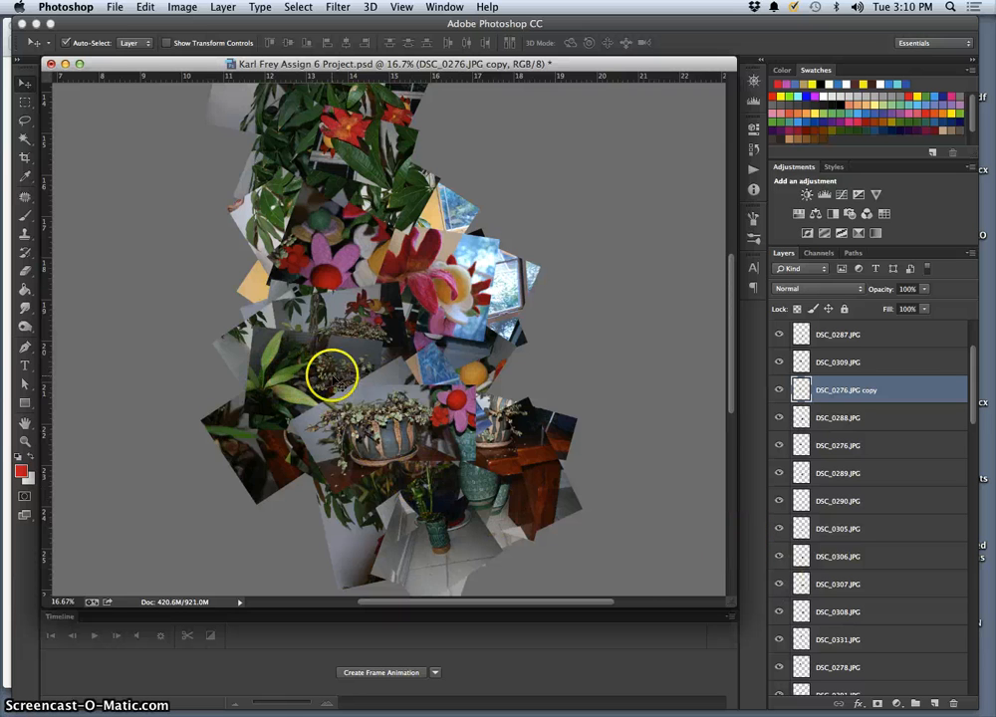
# Examine how the photos overlap in the collage's felt flowers, upper leafy plant and outer edge beside the leaves
pyautogui.press('super+minus')
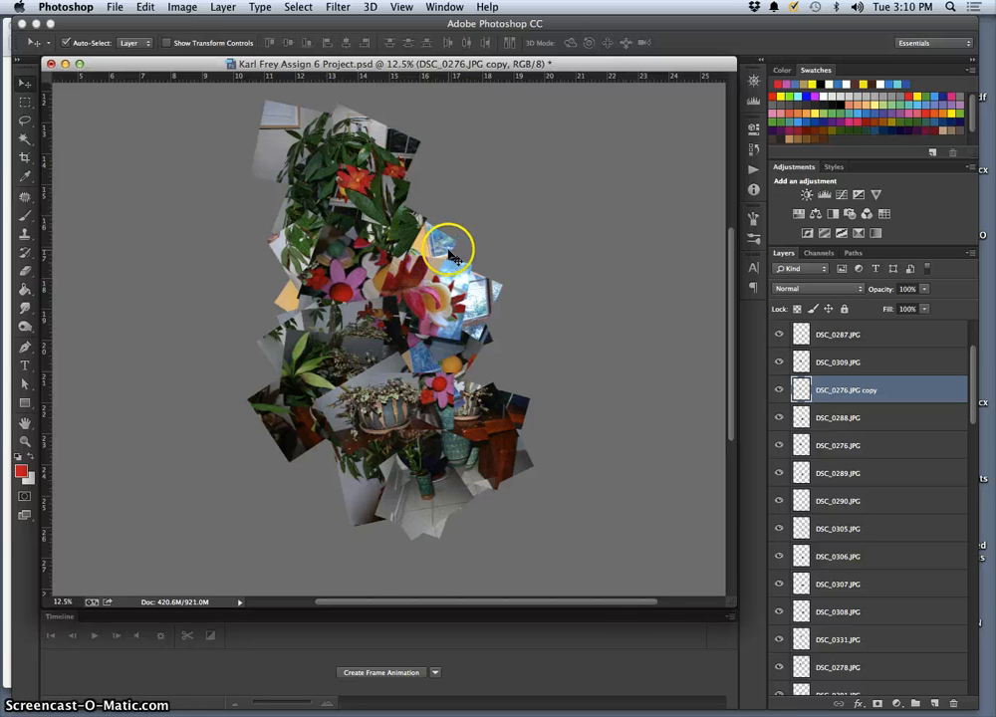
pyautogui.press('super+plus')
pyautogui.press('super+plus')
pyautogui.press('super+plus')
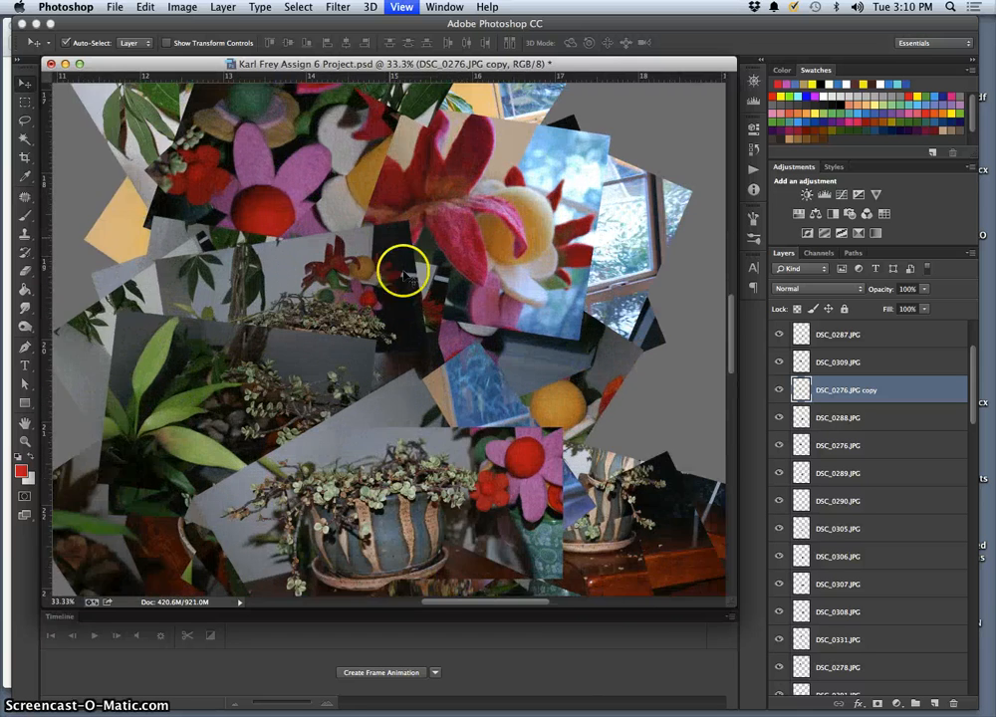
pyautogui.press('super+plus')
pyautogui.scroll(5, 286, 205)
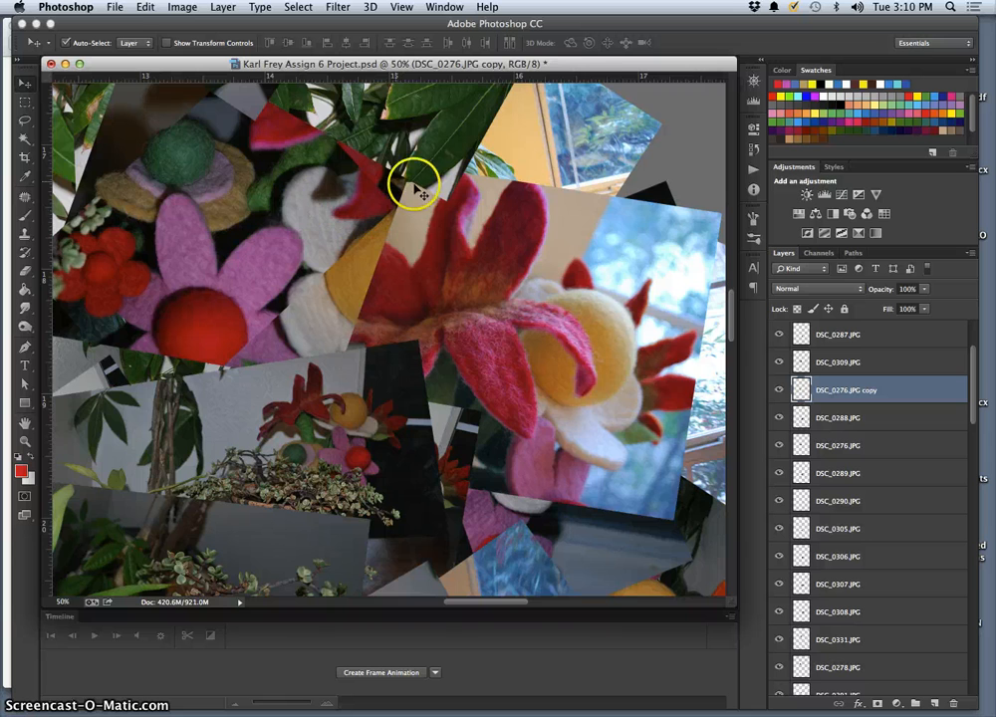
pyautogui.scroll(10, 418, 192)
pyautogui.hscroll(-5, 367, 239)
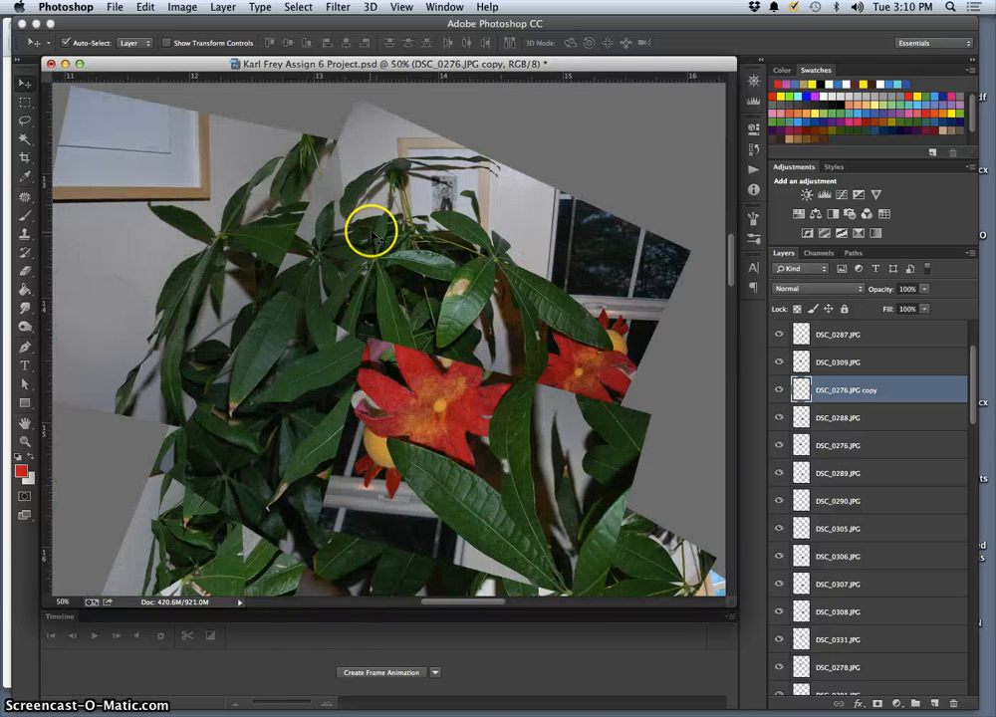
pyautogui.hscroll(-1, 265, 260)
pyautogui.hscroll(-4, 199, 194)
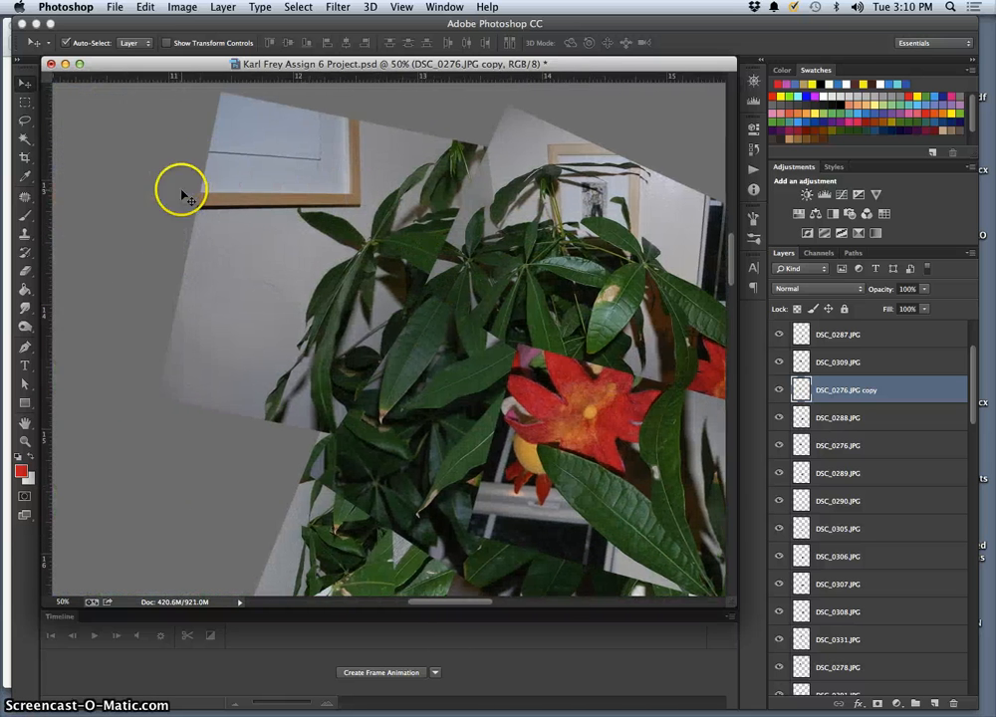
pyautogui.scroll(-6, 214, 381)
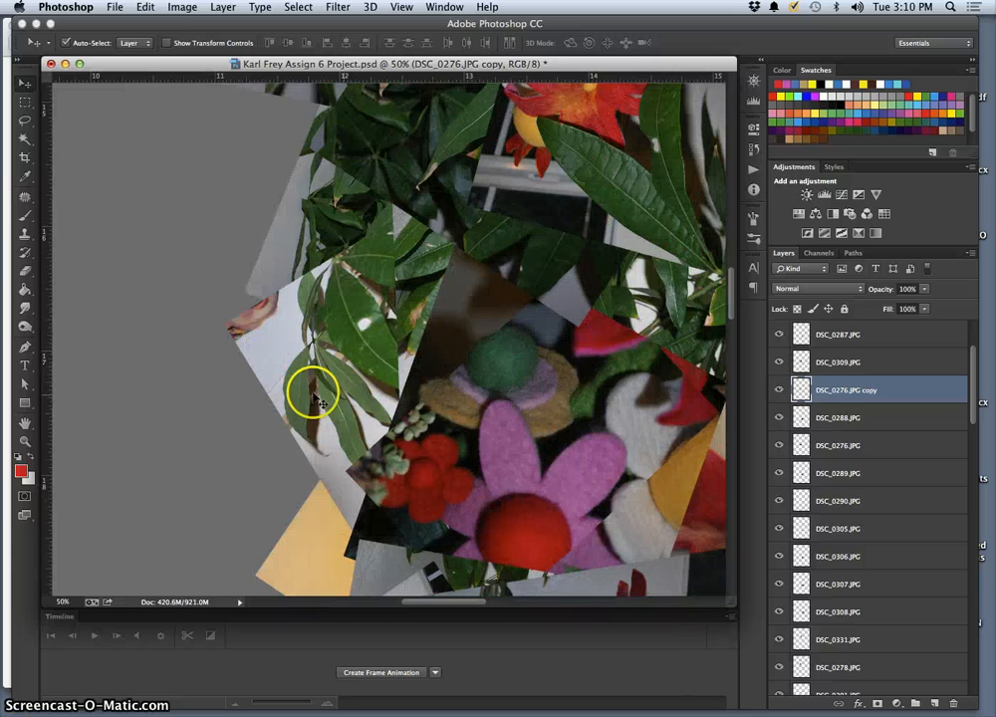
pyautogui.scroll(-10, 317, 396)
pyautogui.scroll(8, 311, 398)
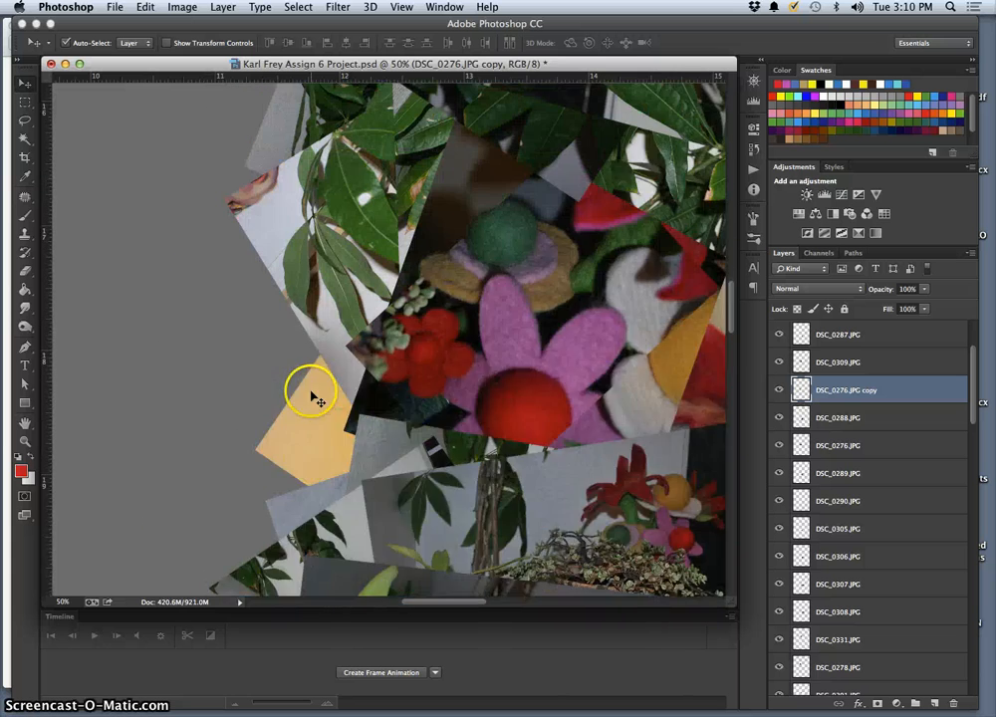
pyautogui.press('super+plus')
pyautogui.press('super+plus')
pyautogui.press('super+plus')
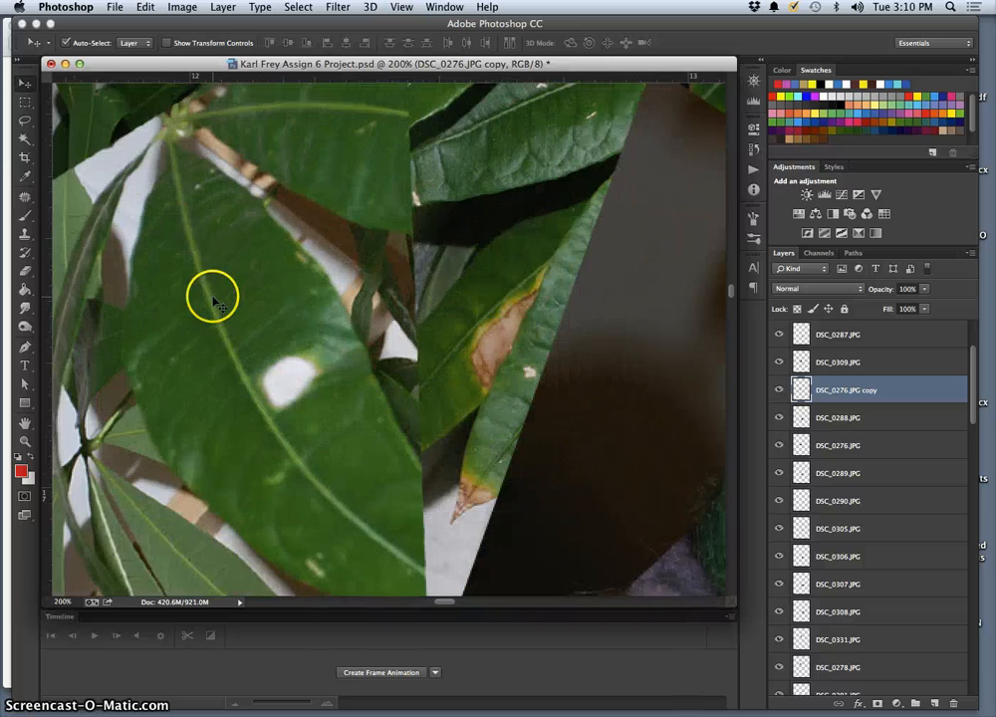
pyautogui.hscroll(-3, 212, 294)
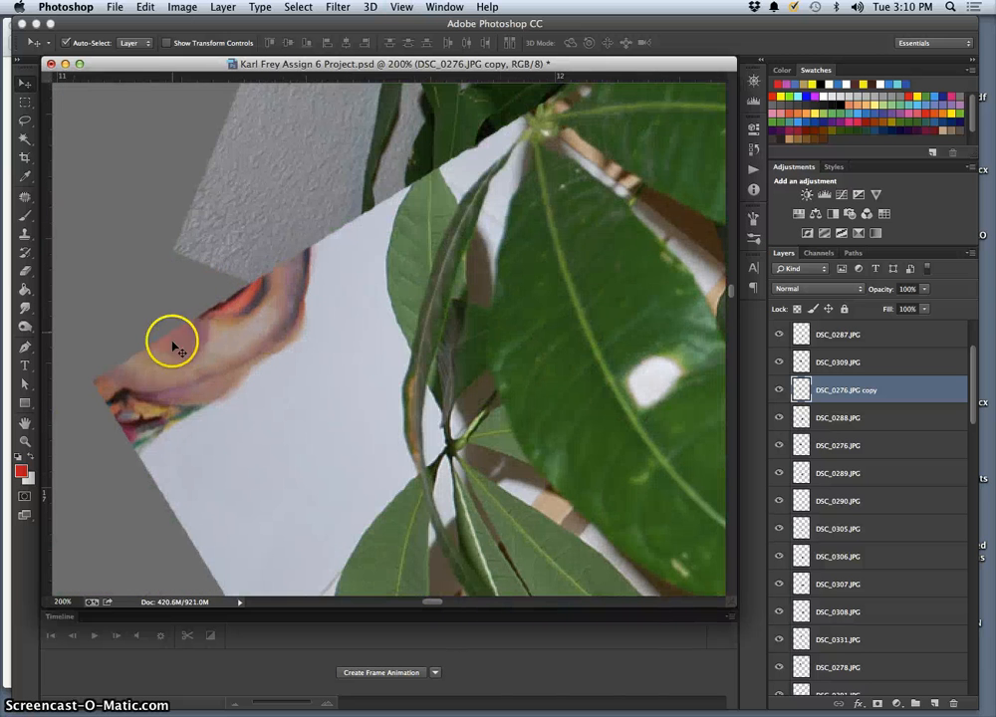
# Inspect the collage's lower plants, table side and window photos, and review the overall silhouette at 12.5%
pyautogui.press('super+minus')
pyautogui.press('super+minus')
pyautogui.press('super+minus')
pyautogui.press('super+minus')
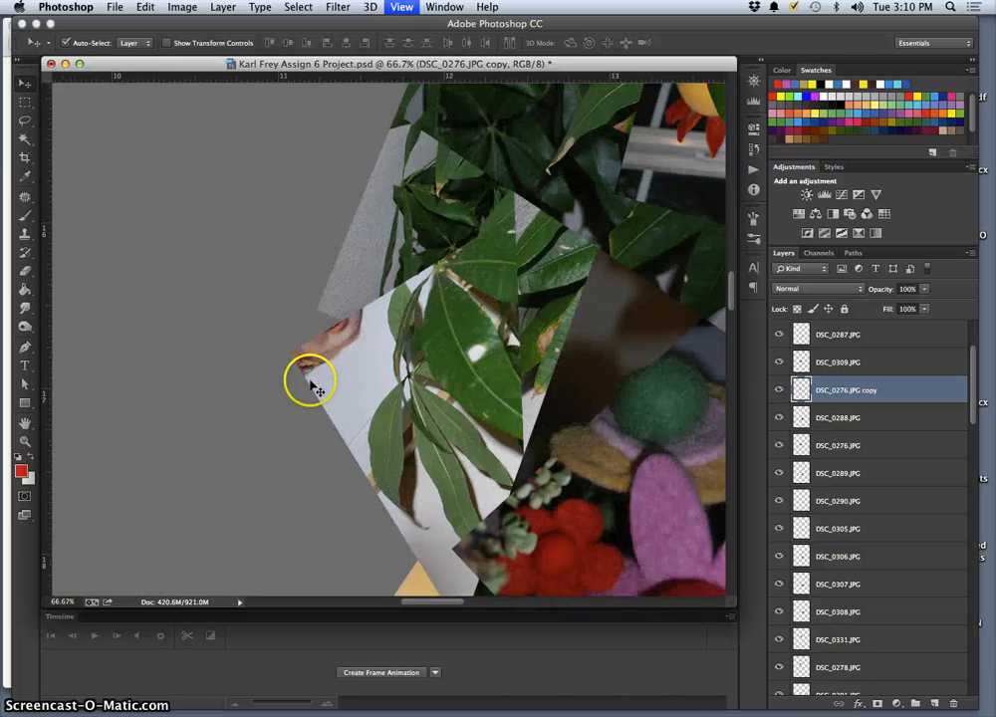
pyautogui.hscroll(5, 502, 462)
pyautogui.scroll(-10, 509, 463)
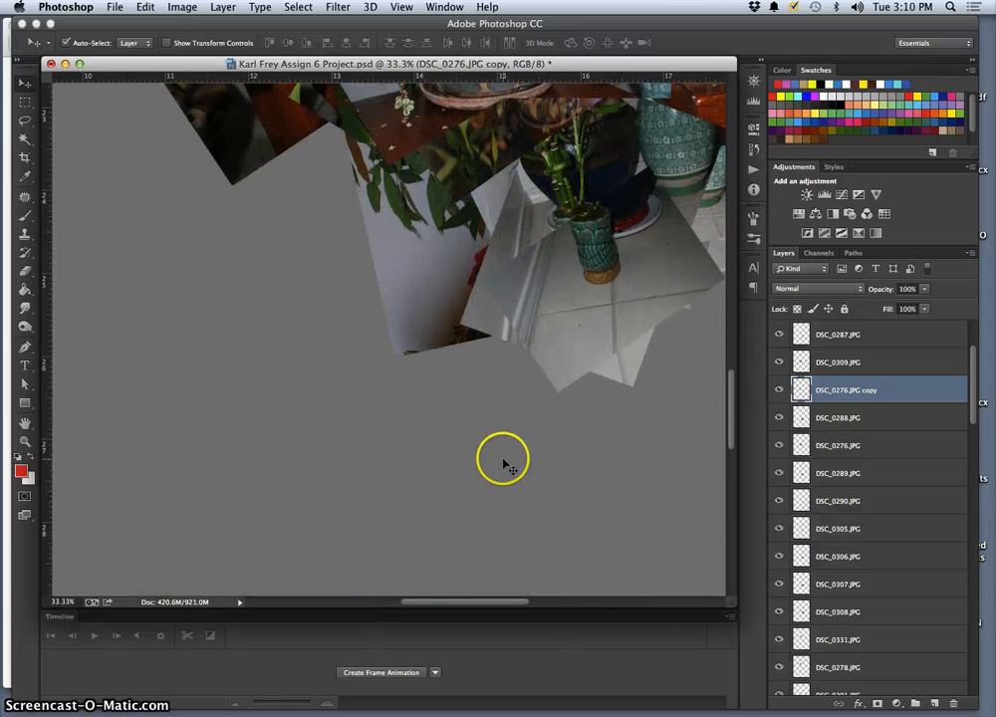
pyautogui.hscroll(5, 505, 465)
pyautogui.scroll(3, 503, 465)
pyautogui.scroll(2, 502, 462)
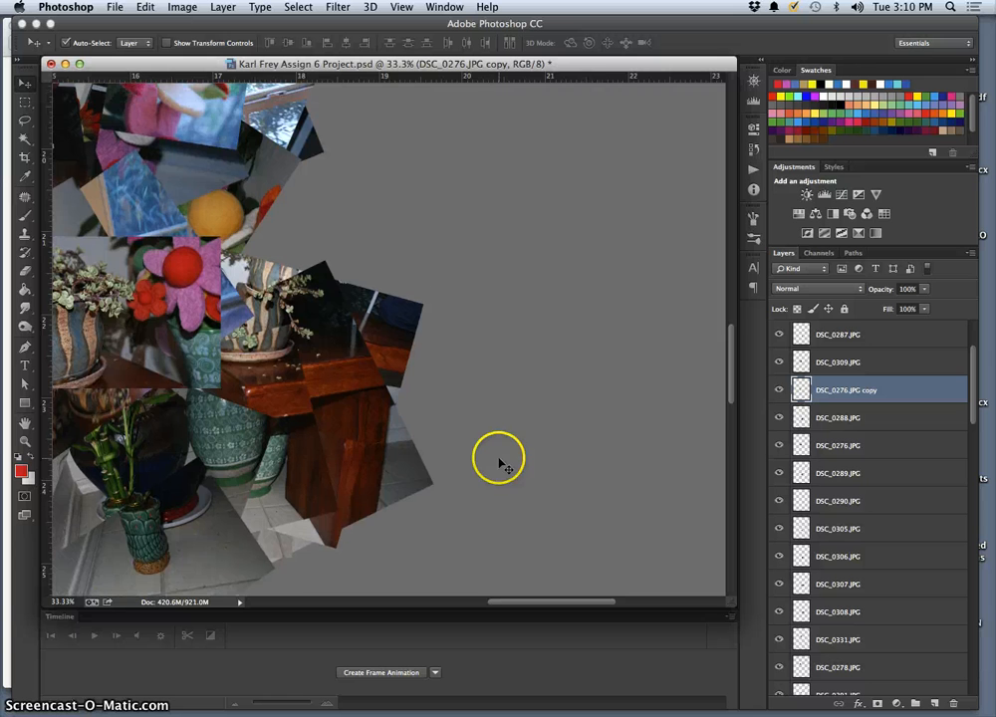
pyautogui.hscroll(-5, 473, 456)
pyautogui.scroll(8, 478, 460)
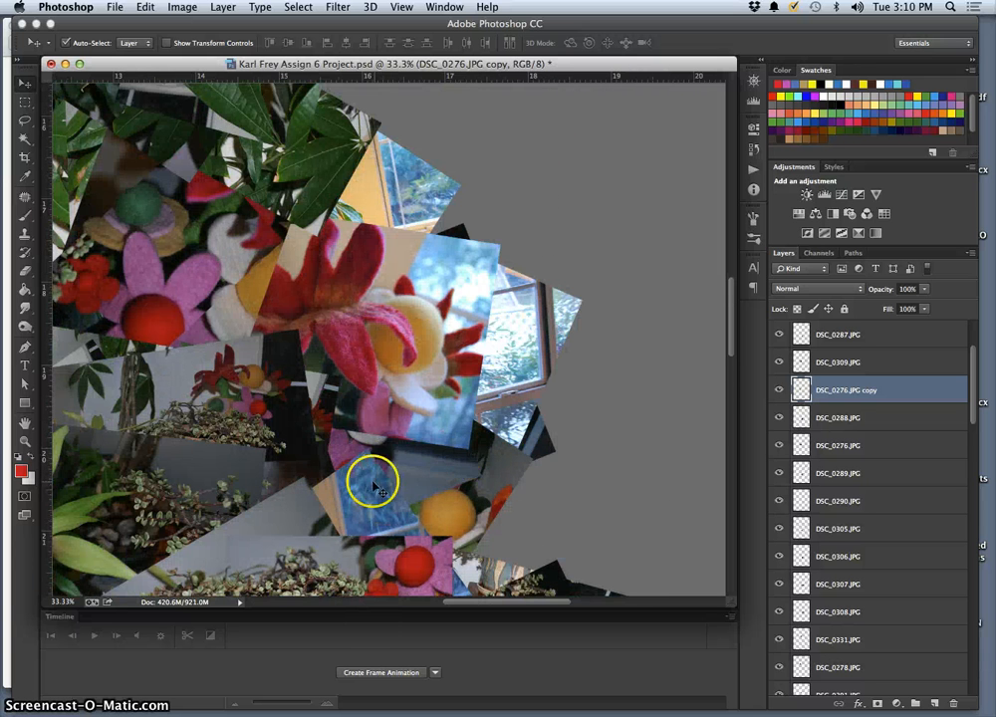
pyautogui.press('super+minus')
pyautogui.press('super+minus')
pyautogui.press('super+minus')
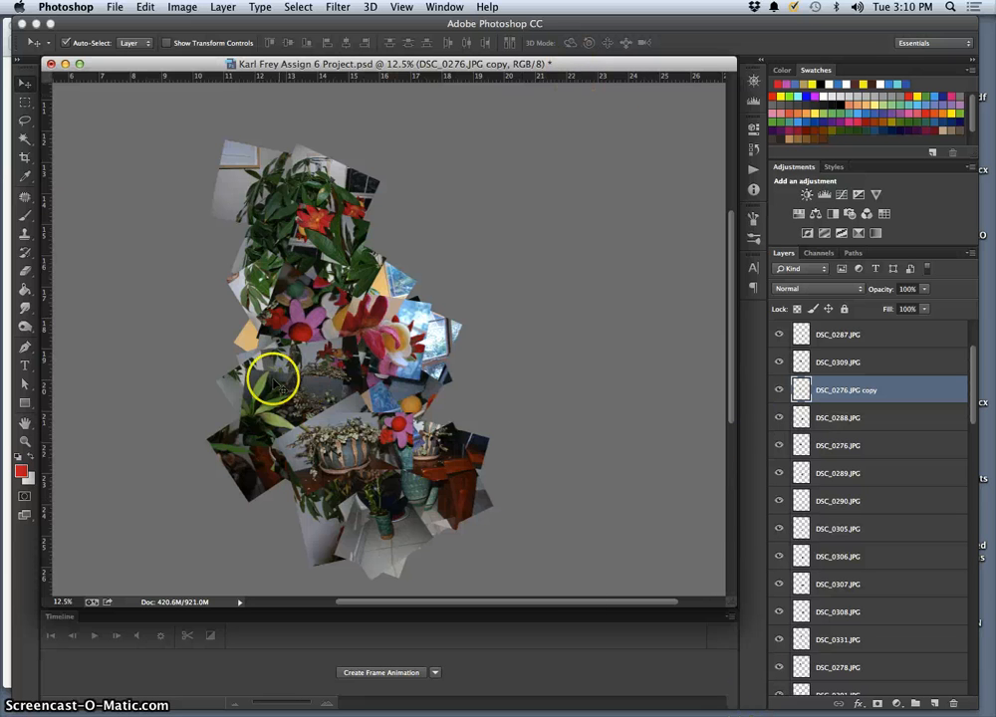
# Move the collage window aside and bring up the recently used Assignment 6 assets TIFF document
pyautogui.moveTo(756, 713)
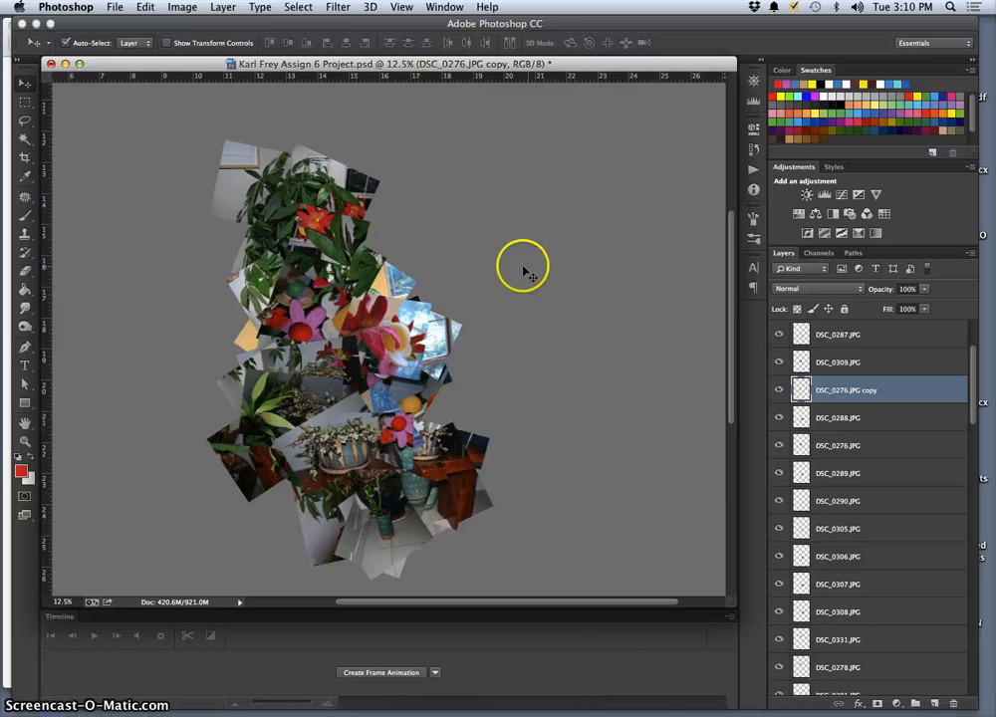
pyautogui.moveTo(453, 66); pyautogui.dragTo(575, 159)
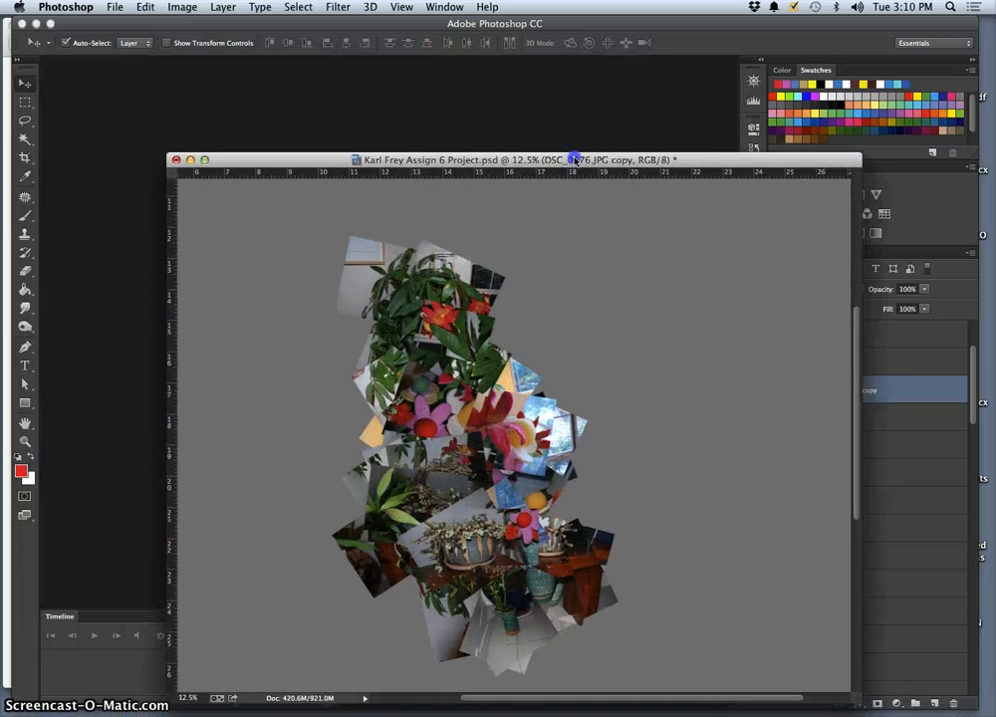
pyautogui.press('F11')
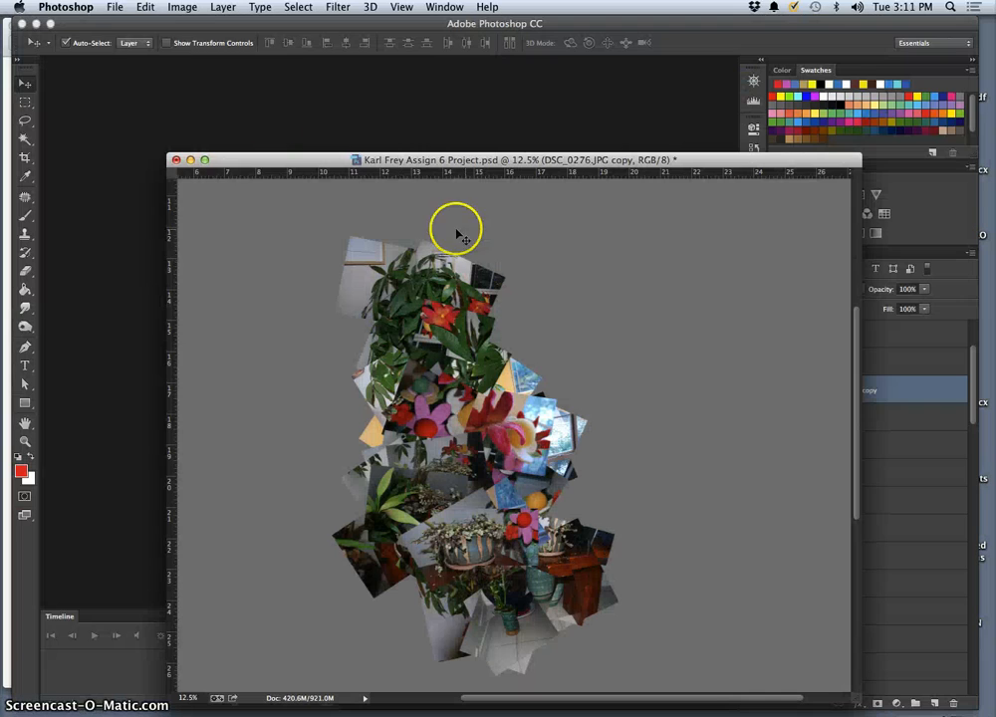
pyautogui.click(114, 7)
pyautogui.moveTo(251, 98)
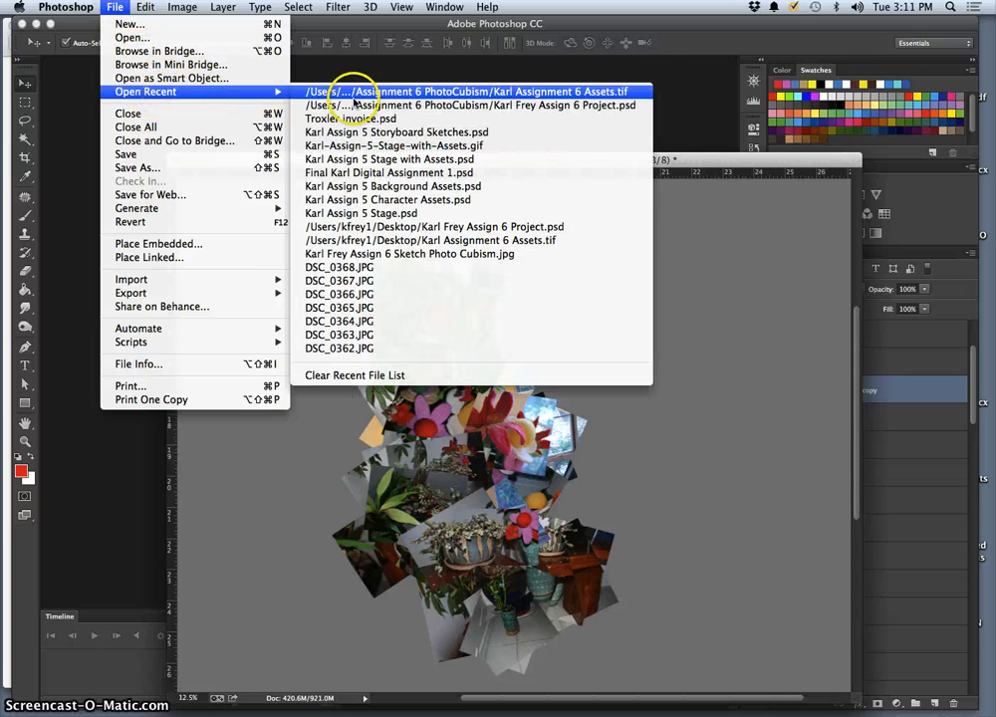
pyautogui.click(395, 93)
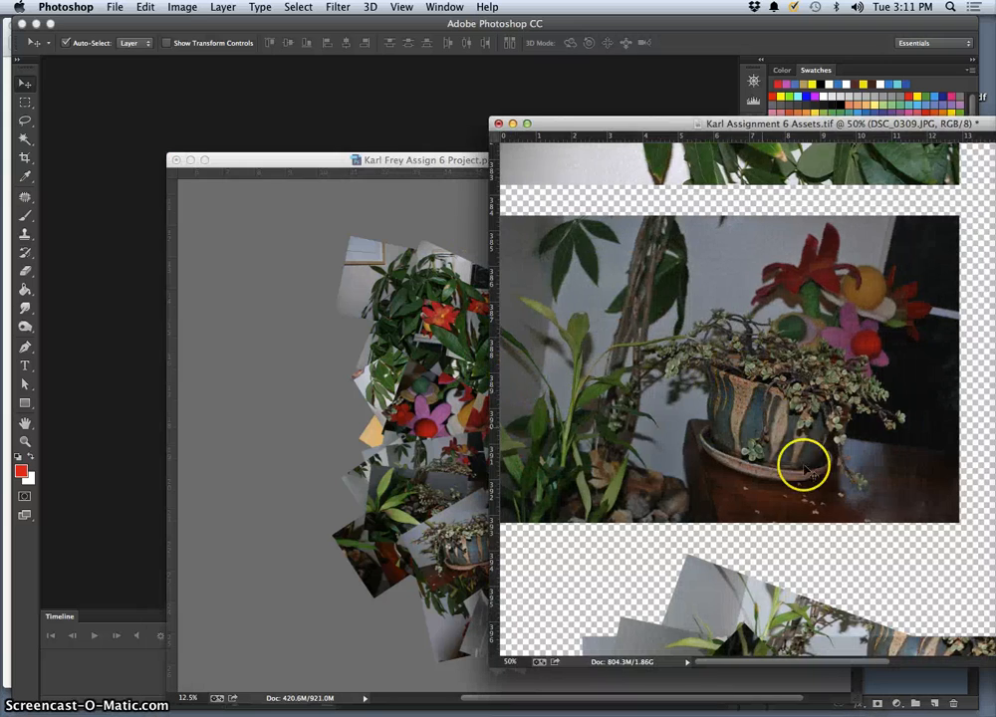
# Copy the close-up succulent photo DSC_0294 from the assets document into the collage's middle and bring it forward
pyautogui.scroll(-15, 754, 438)
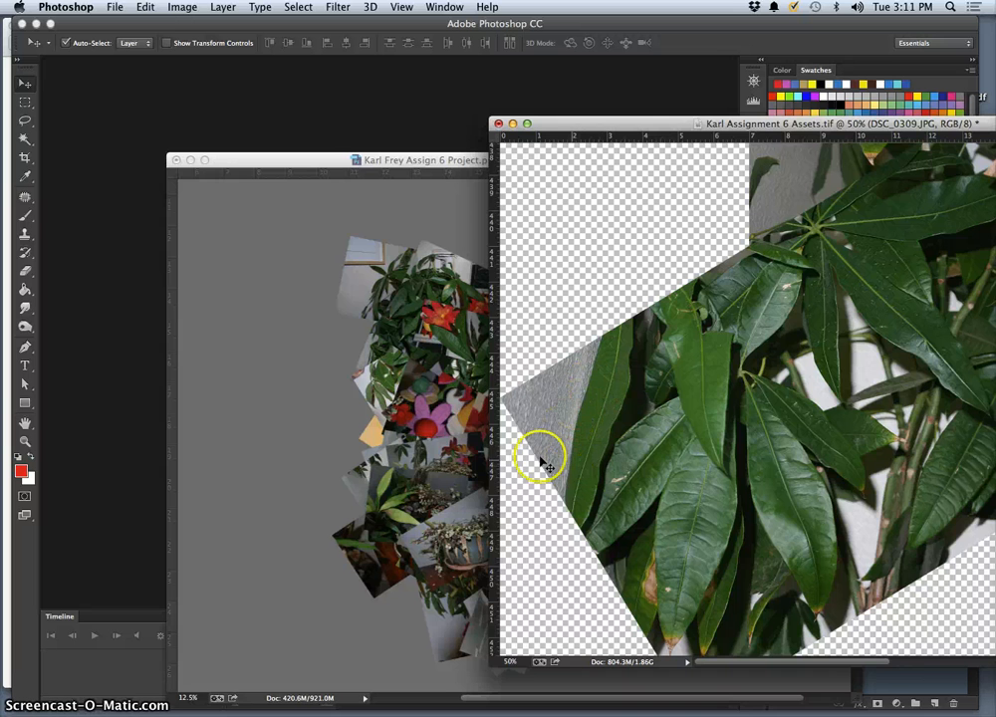
pyautogui.scroll(-12, 631, 468)
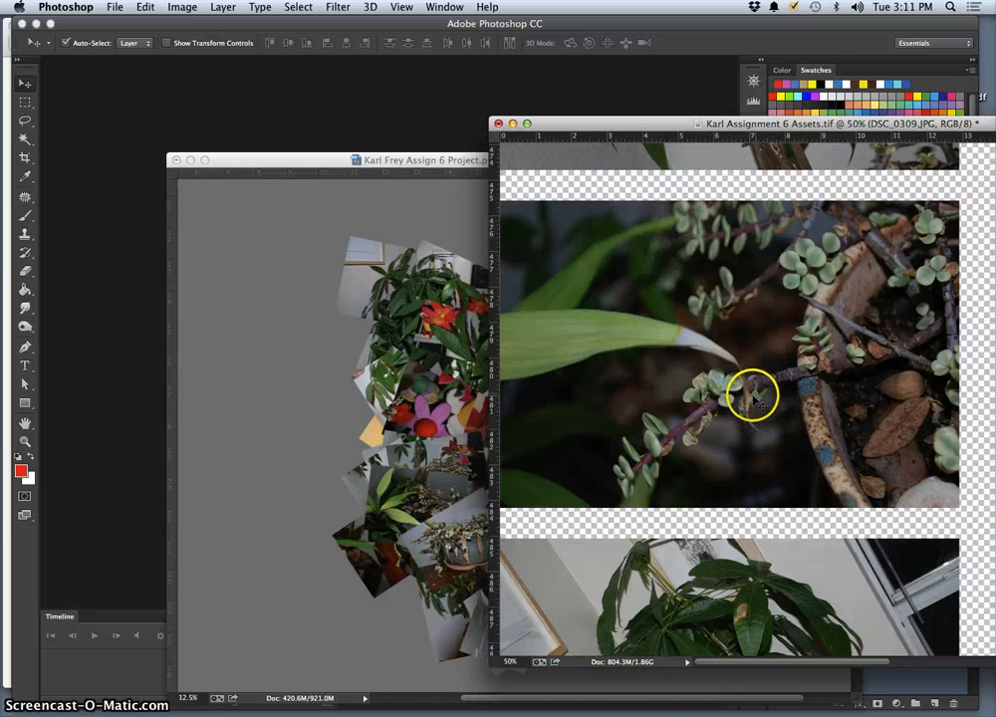
pyautogui.click(757, 390)
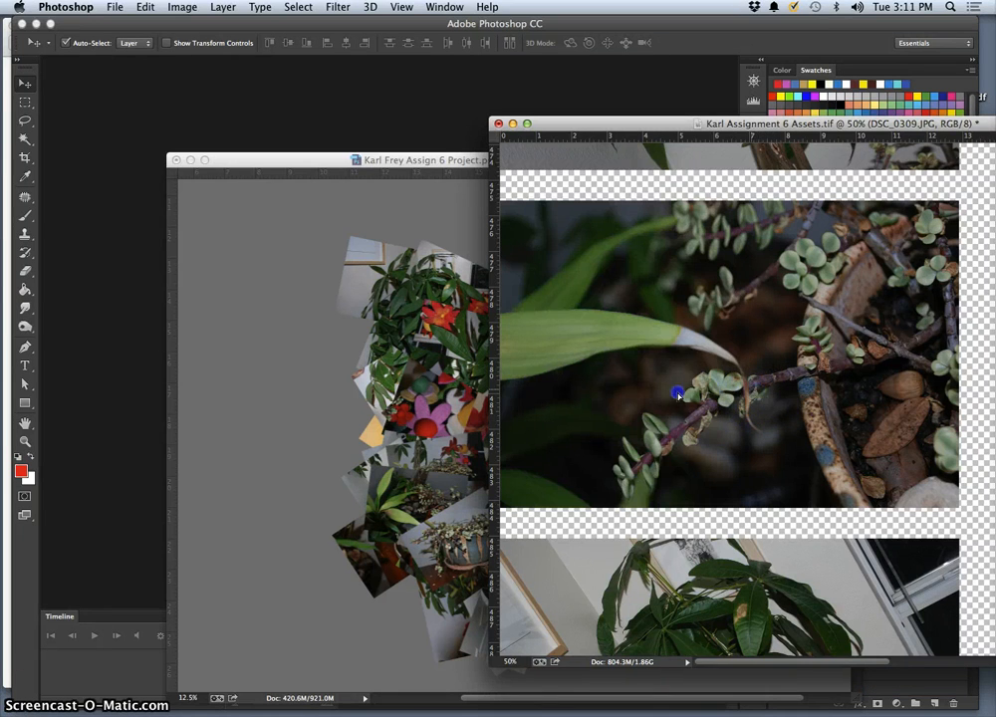
pyautogui.moveTo(679, 394); pyautogui.dragTo(448, 488)
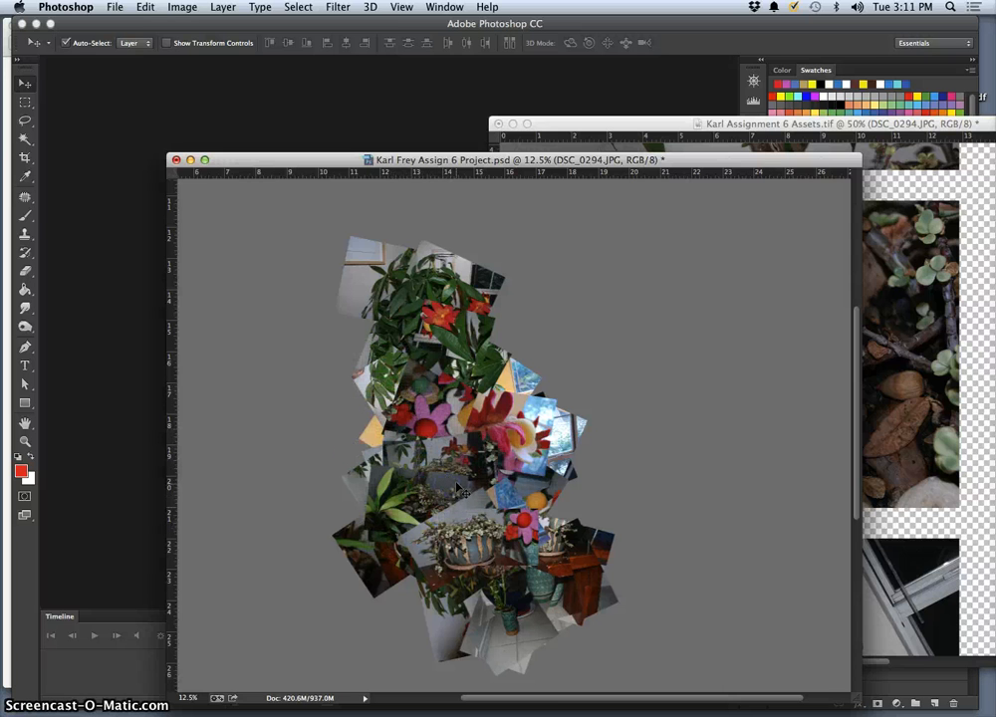
pyautogui.press('super+]')
pyautogui.press('super+]')
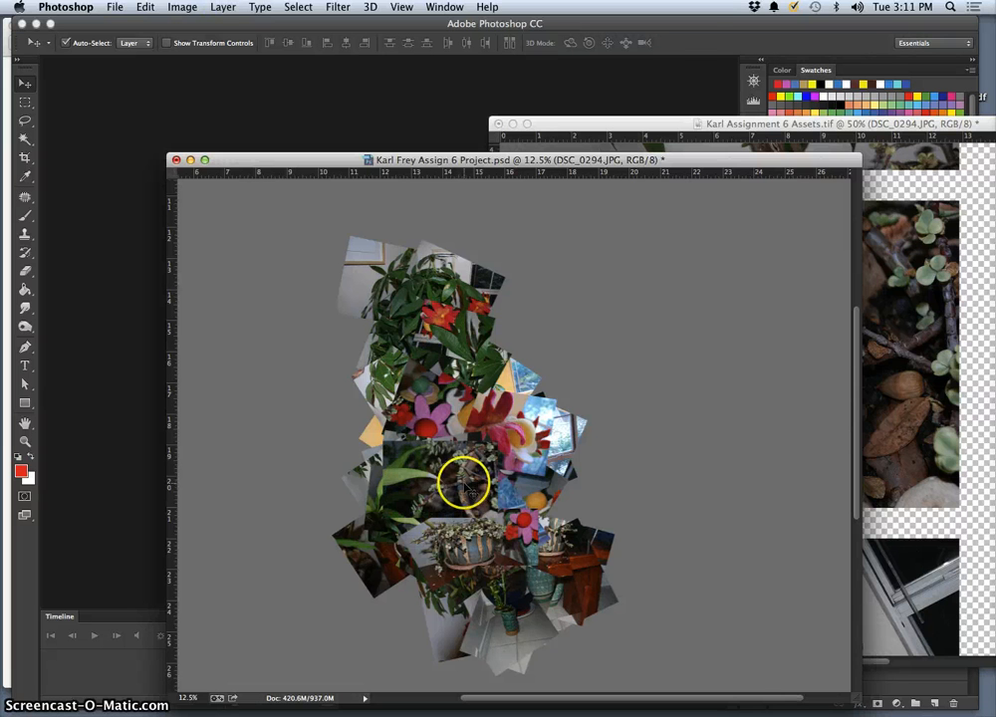
# Scale DSC_0294 to about 73%, rotate it about 19 degrees clockwise, and place it between the leafy plant and the striped pot
pyautogui.press('super+t')
pyautogui.moveTo(507, 434); pyautogui.dragTo(515, 470)
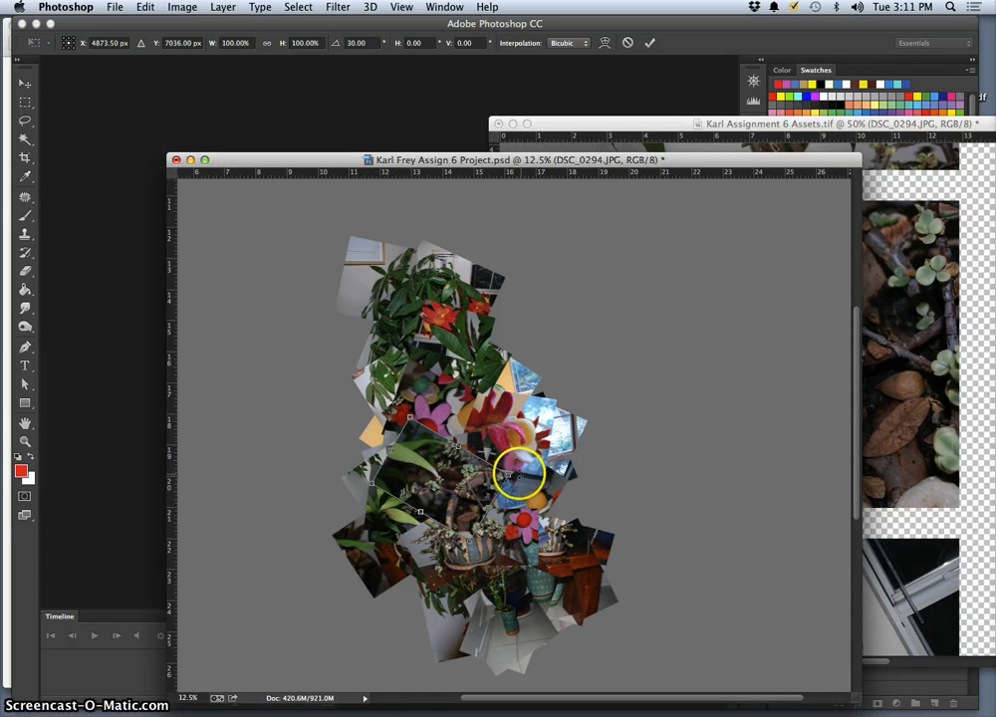
pyautogui.moveTo(509, 474); pyautogui.dragTo(453, 490)
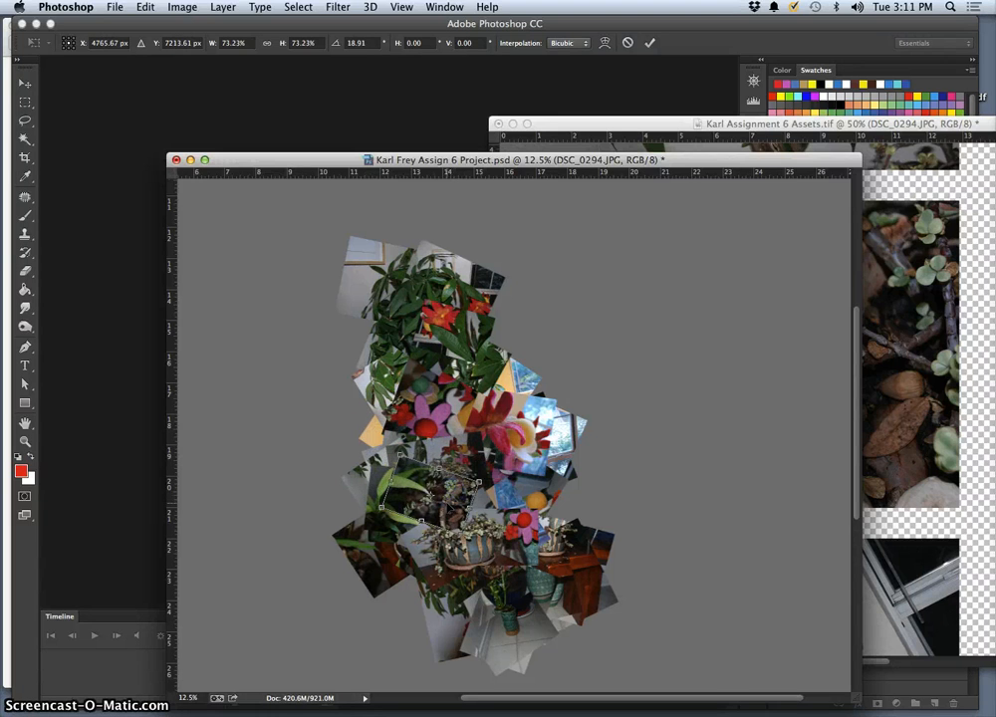
pyautogui.press('Return')
pyautogui.click(508, 505)
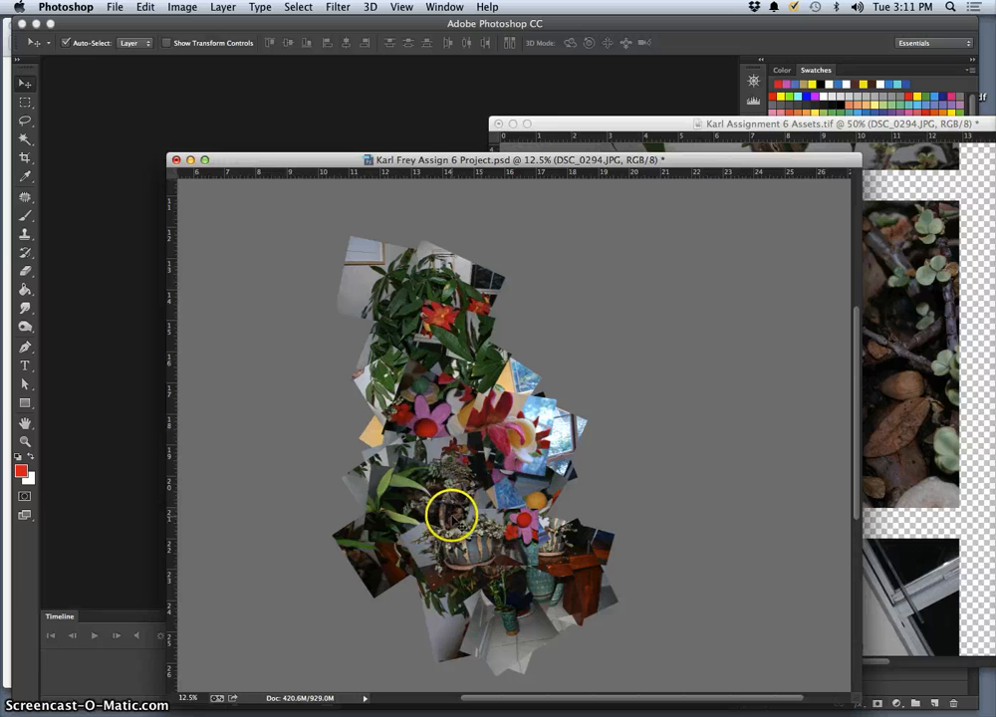
# Shift DSC_0294 slightly and send it backward so that it lies behind the striped pot photo
pyautogui.moveTo(453, 511)
pyautogui.mouseDown()
pyautogui.moveTo(493, 566)
pyautogui.moveTo(564, 539)
pyautogui.moveTo(489, 535)
pyautogui.moveTo(459, 516)
pyautogui.mouseUp()
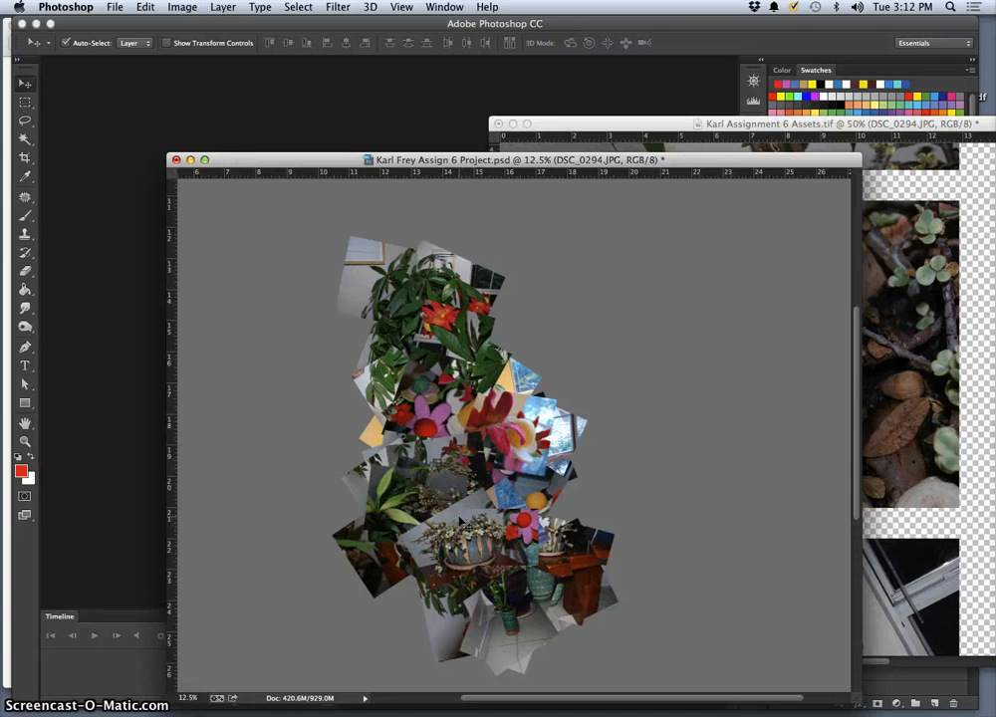
pyautogui.press('super+[')
pyautogui.press('super+[')
pyautogui.press('super+[')
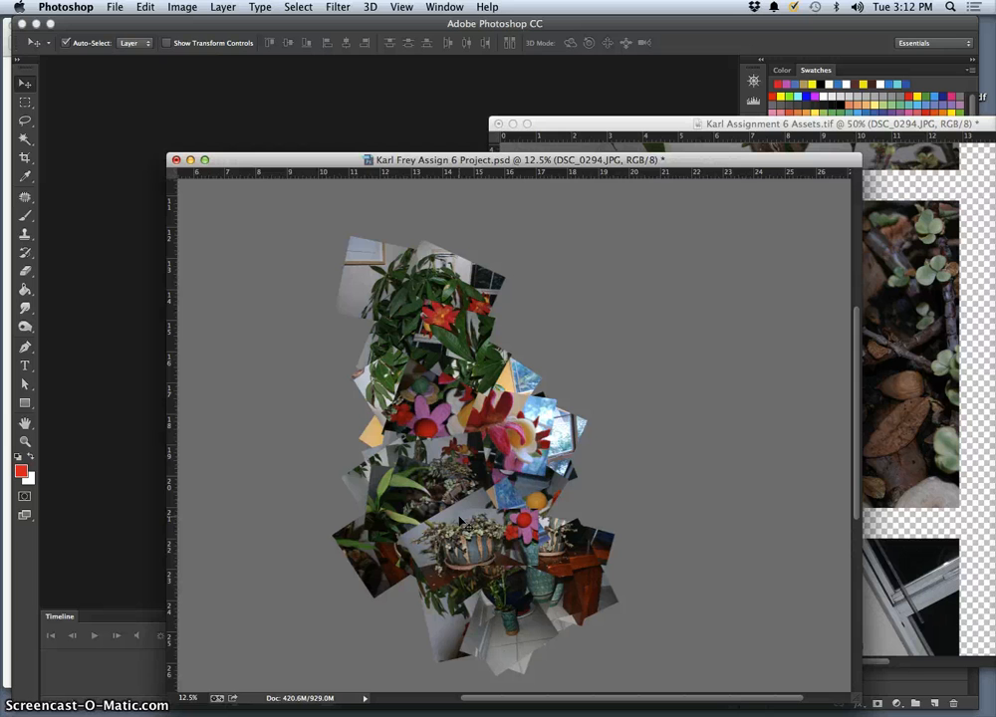
pyautogui.press('super+[')
pyautogui.press('super+[')
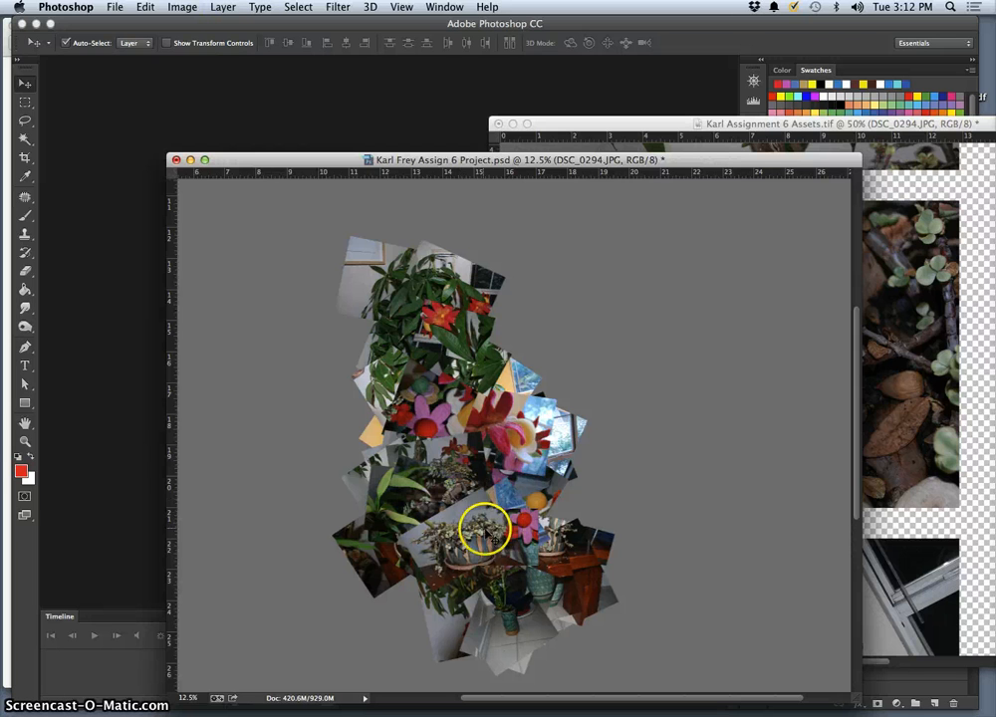
# Nudge DSC_0294 into place above the striped pot and check its fit with the neighbouring photos
pyautogui.moveTo(425, 494); pyautogui.dragTo(428, 490)
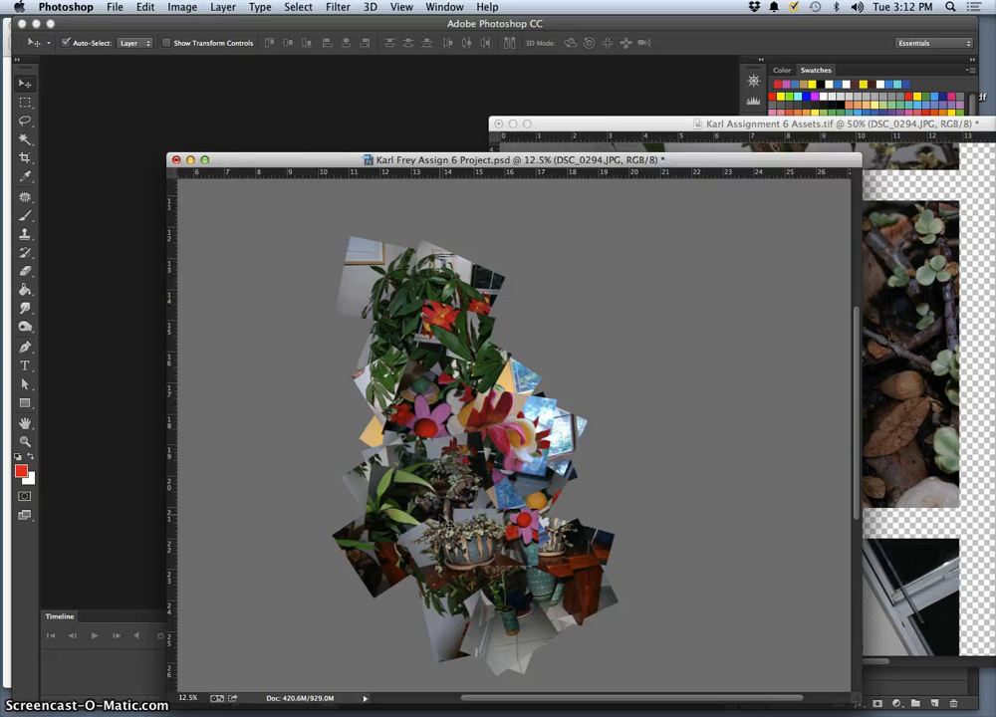
pyautogui.click(488, 520)
pyautogui.press('super+equal')
pyautogui.press('super+equal')
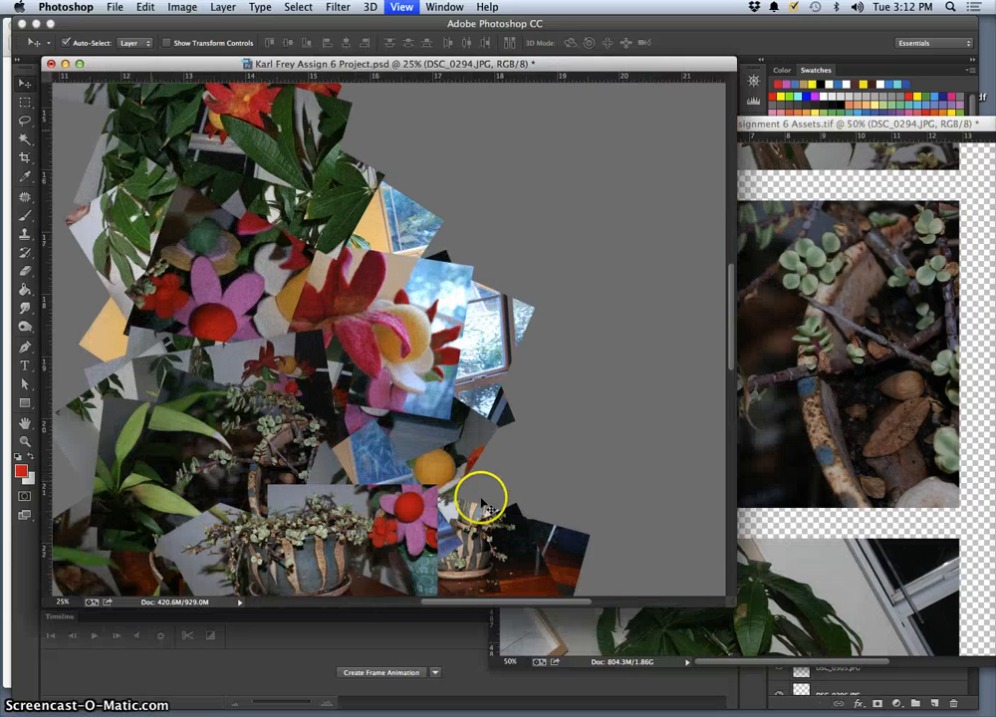
pyautogui.press('super+minus')
pyautogui.press('super+minus')
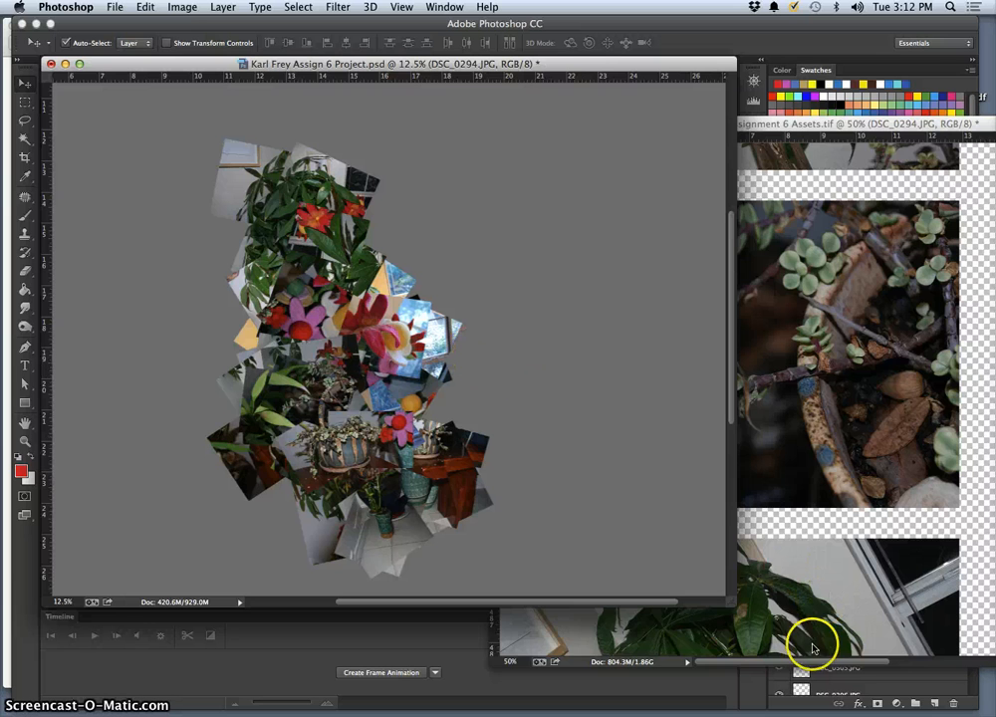
# Close the assets TIFF document, saving its changes, and return to the collage document
pyautogui.scroll(-5, 816, 647)
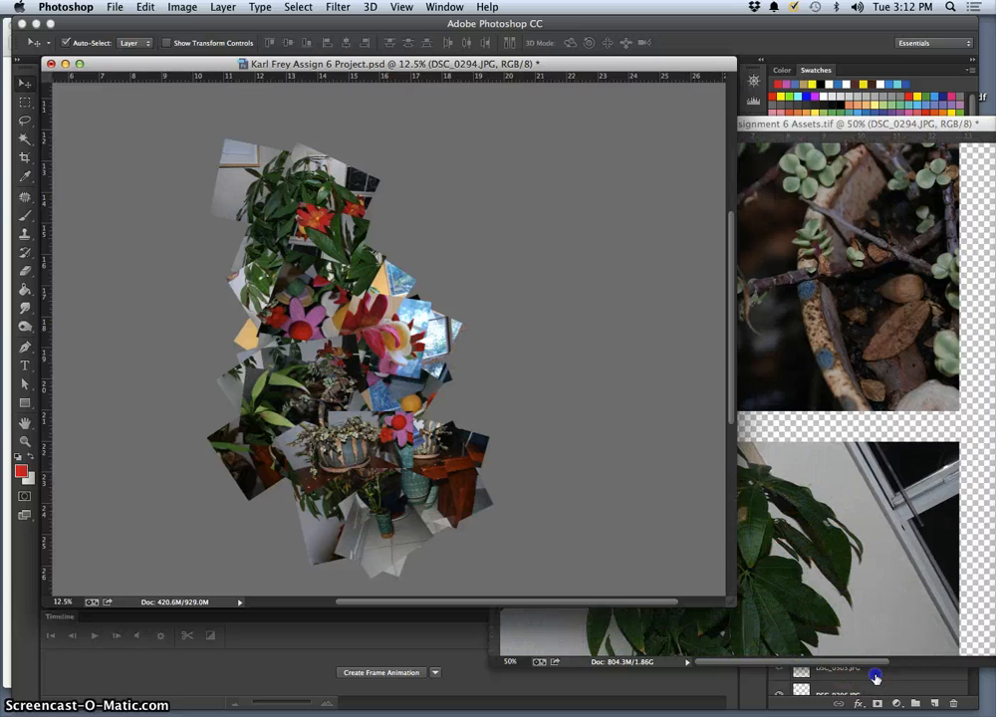
pyautogui.click(873, 678)
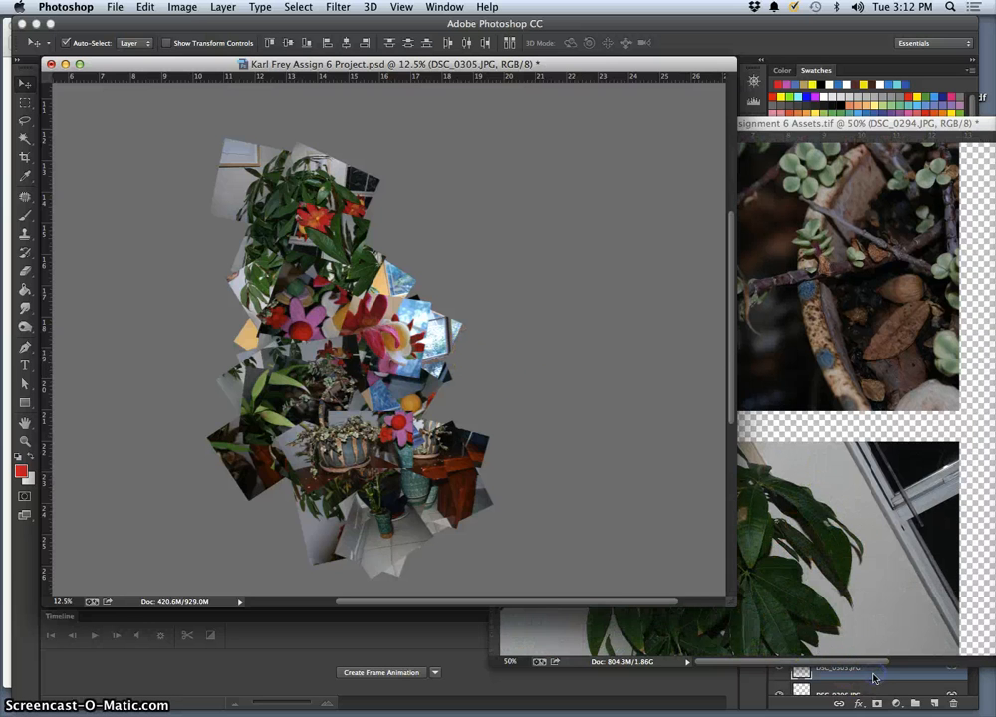
pyautogui.click(755, 126)
pyautogui.click(495, 126)
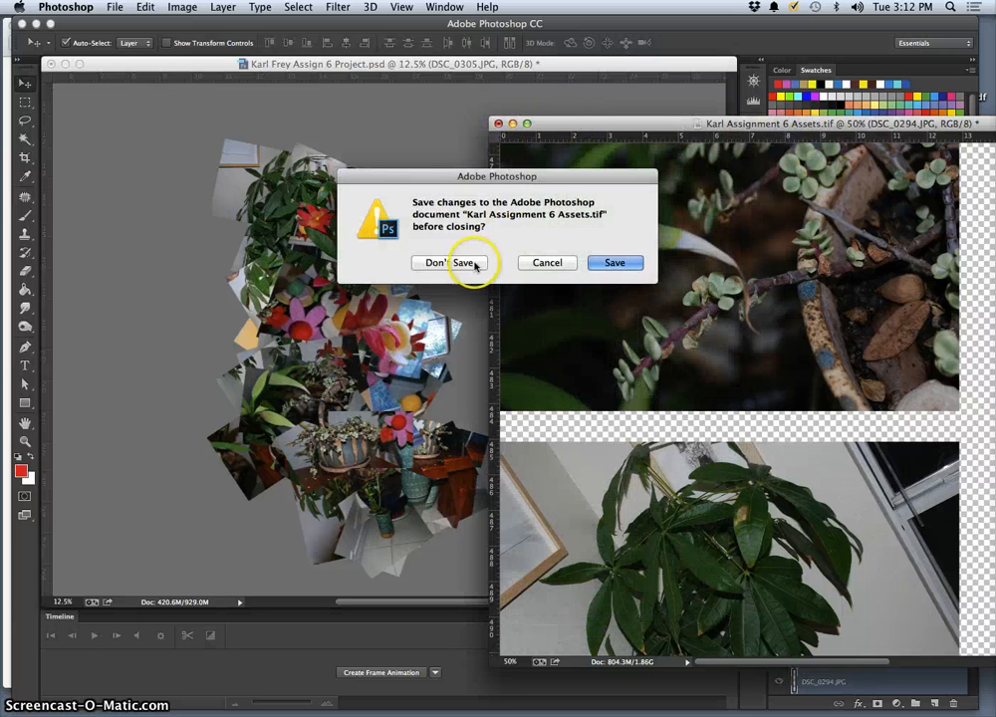
pyautogui.click(613, 263)
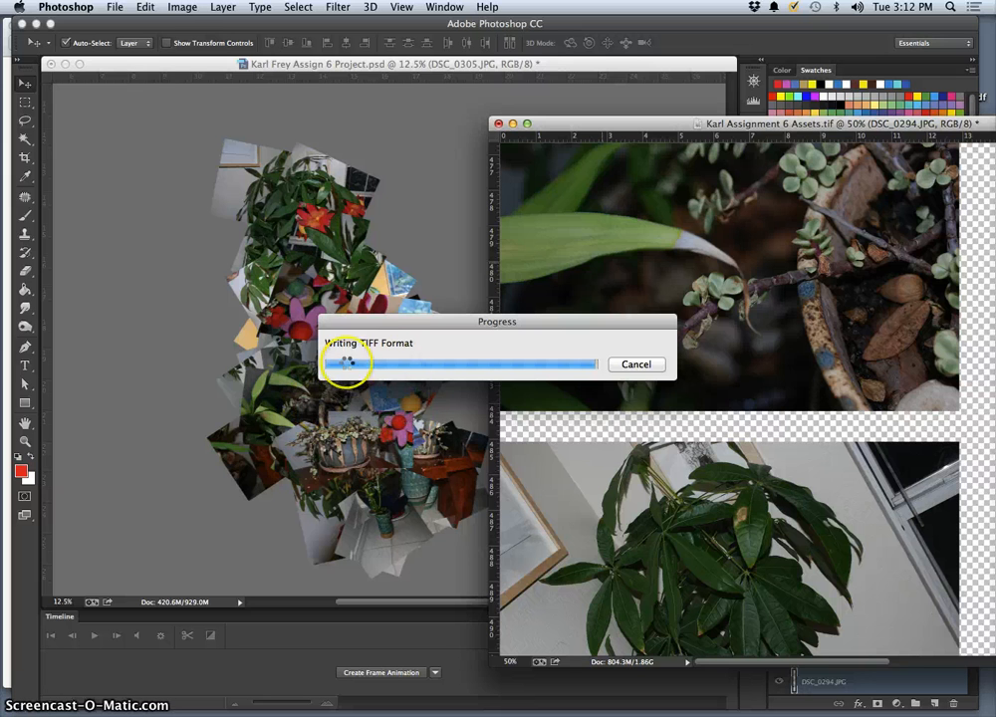
pyautogui.click(520, 138)
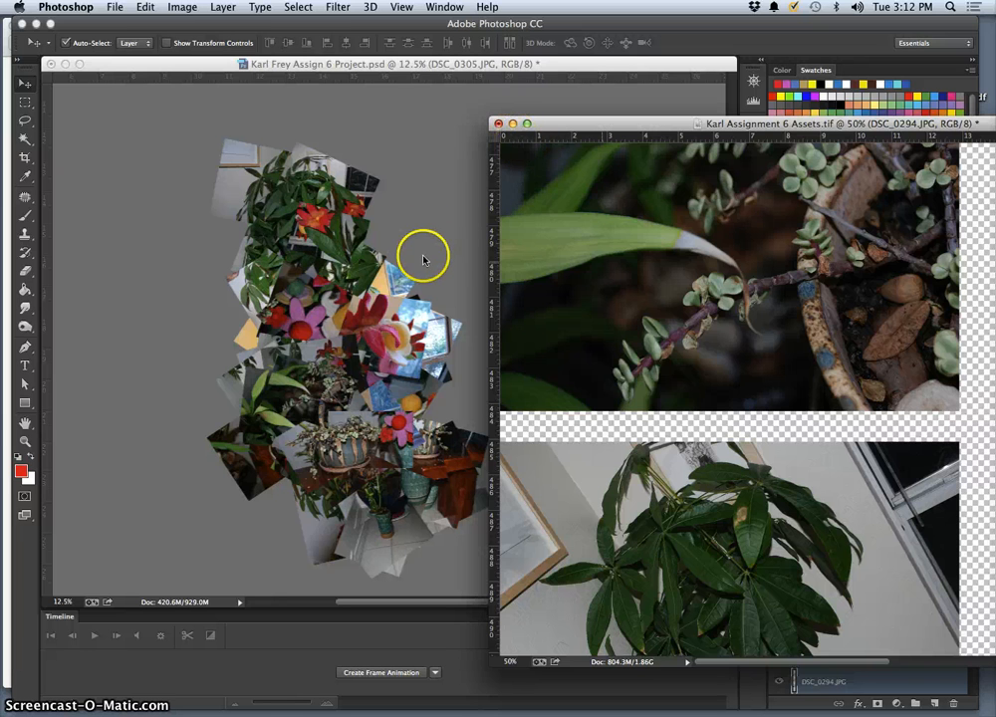
pyautogui.click(407, 69)
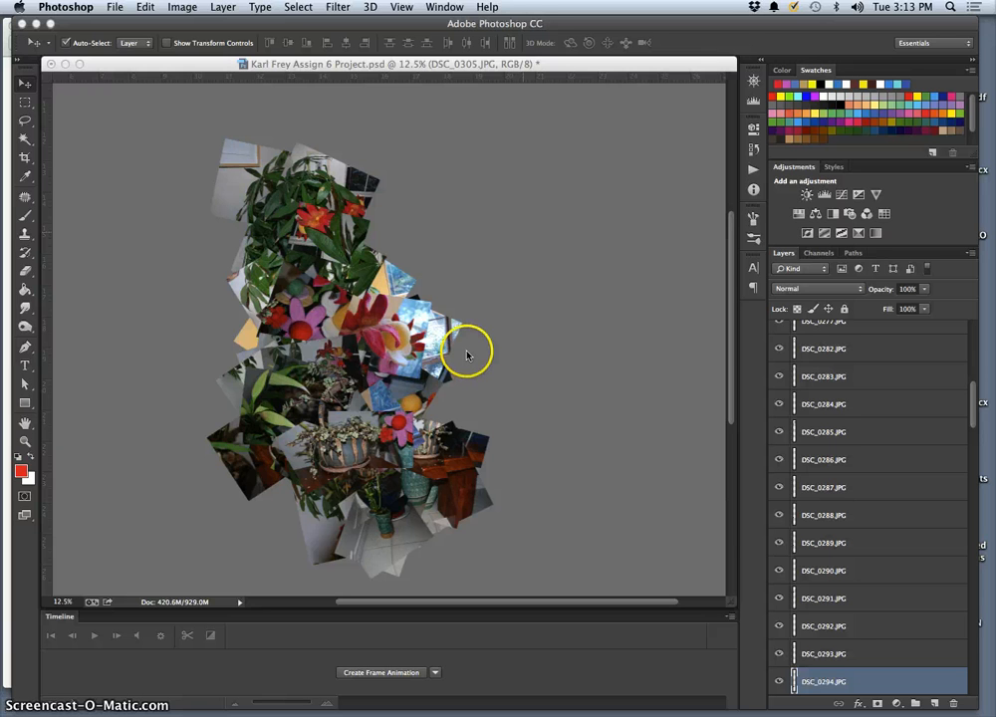
# Fit the whole collage canvas in an enlarged document window and show the hidden sketch on Layer 1
pyautogui.press('super+0')
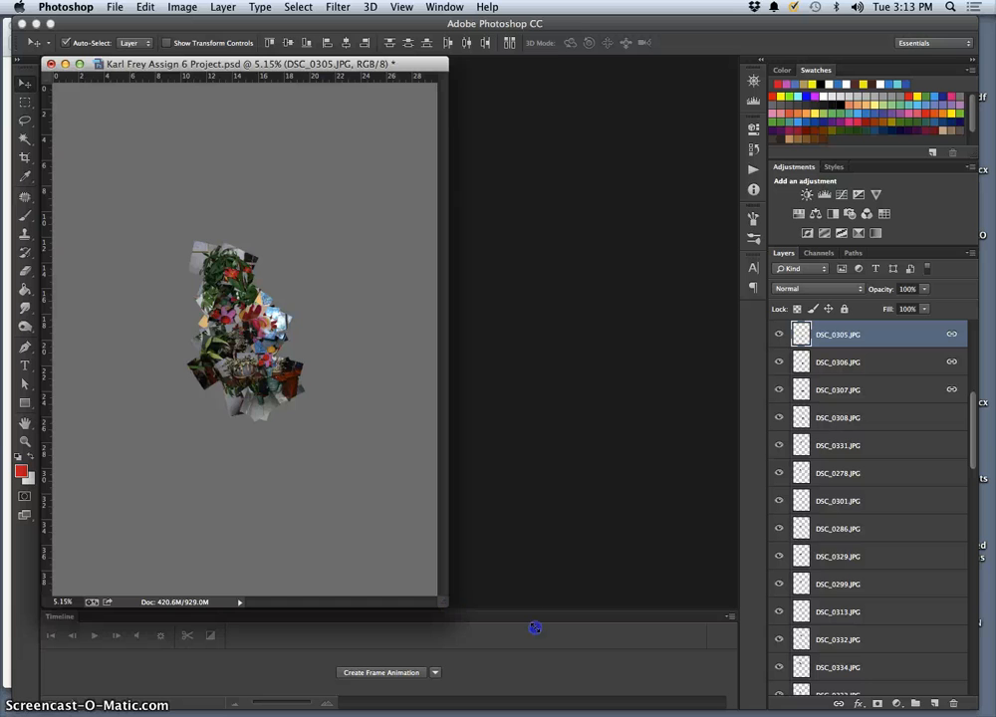
pyautogui.moveTo(535, 627); pyautogui.dragTo(603, 672)
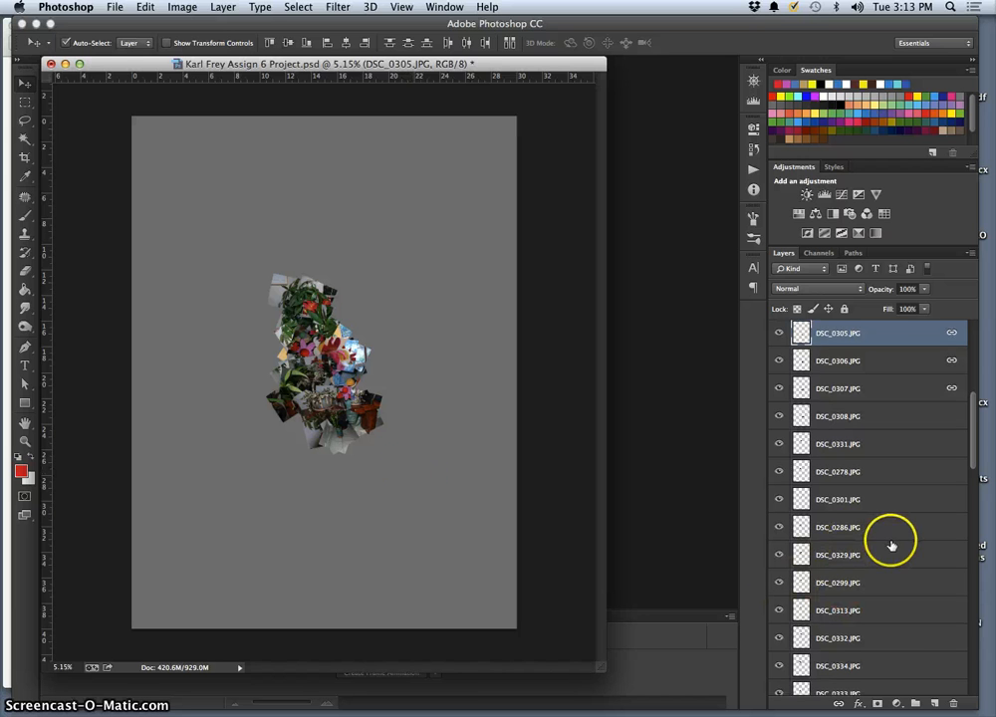
pyautogui.scroll(-10, 891, 541)
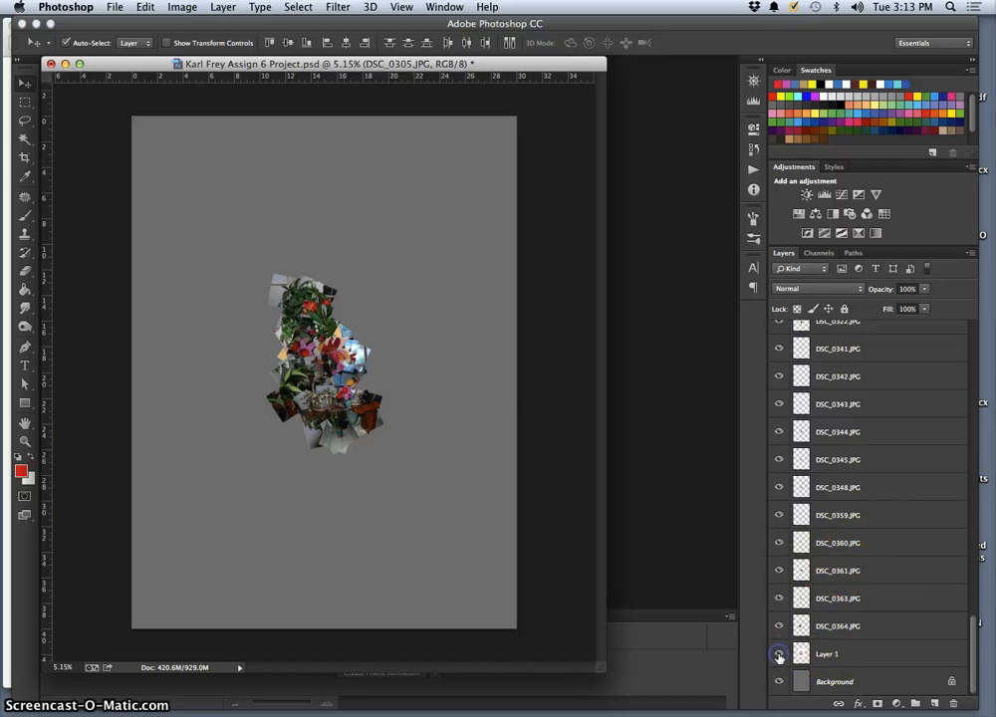
pyautogui.click(779, 656)
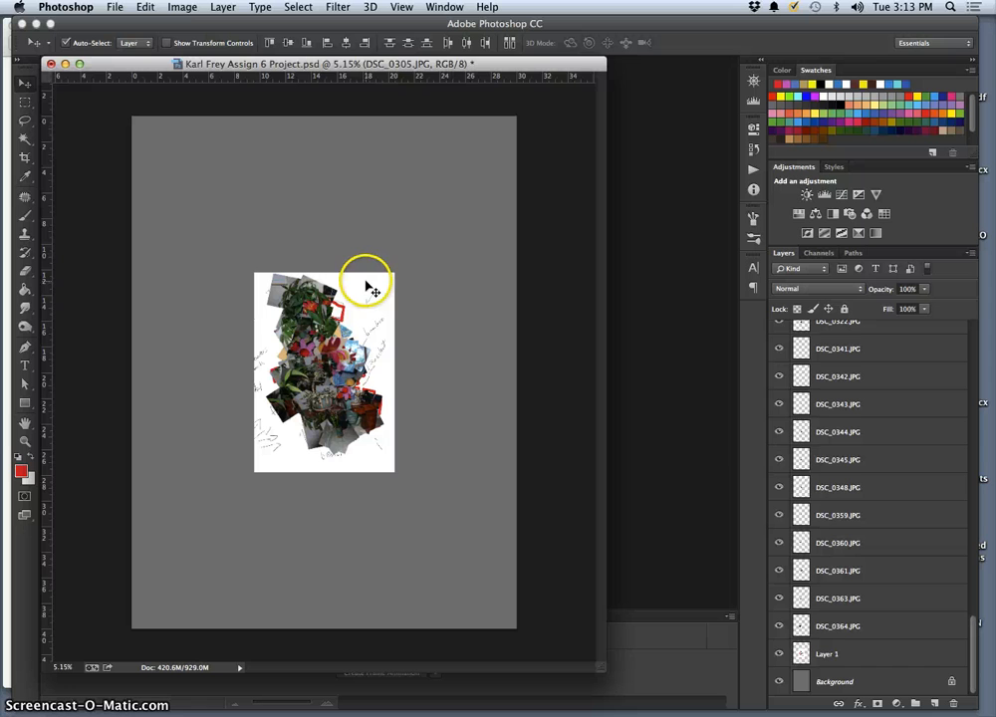
# Shift the sketch on Layer 1 slightly up and left, and scale it to about 98% so it frames the collage
pyautogui.click(864, 655)
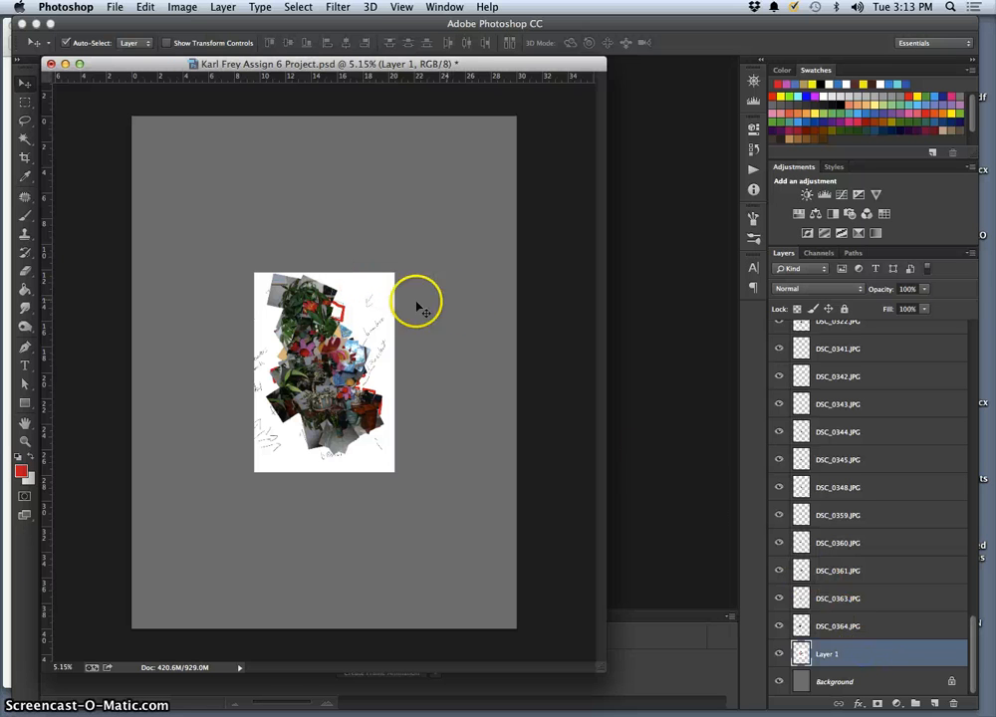
pyautogui.moveTo(366, 284); pyautogui.dragTo(365, 277)
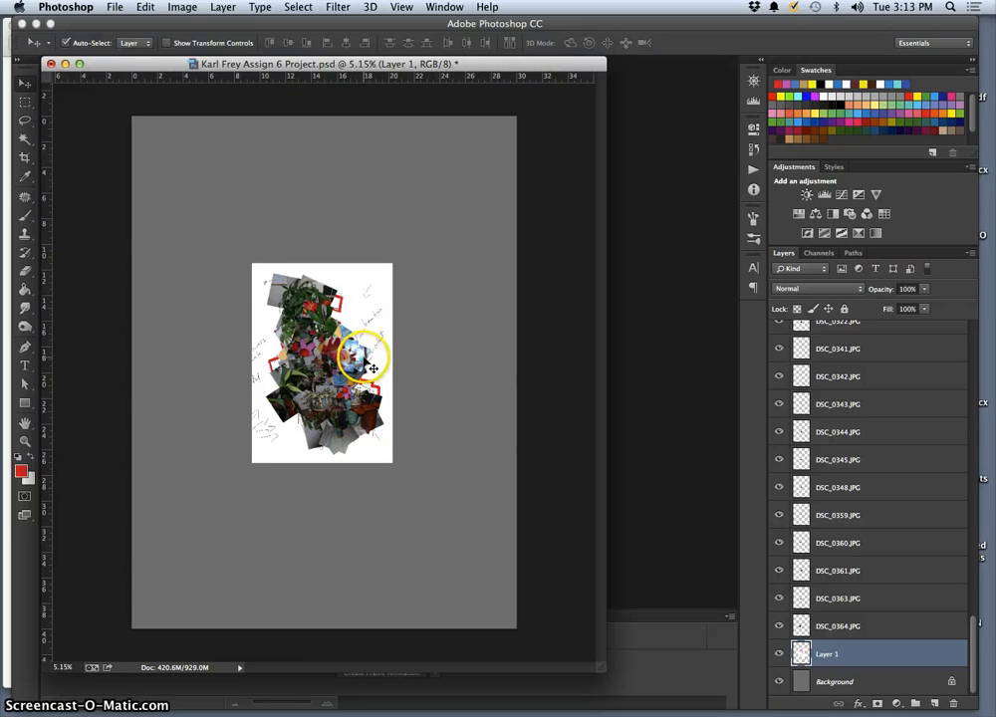
pyautogui.press('super+t')
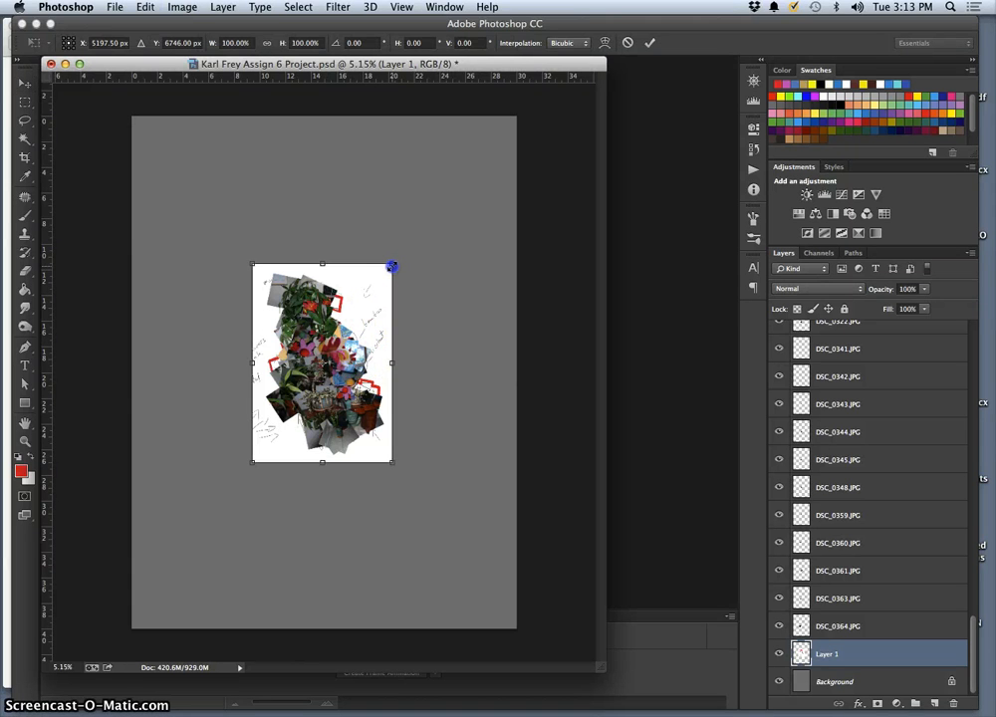
pyautogui.moveTo(393, 266); pyautogui.dragTo(427, 245)
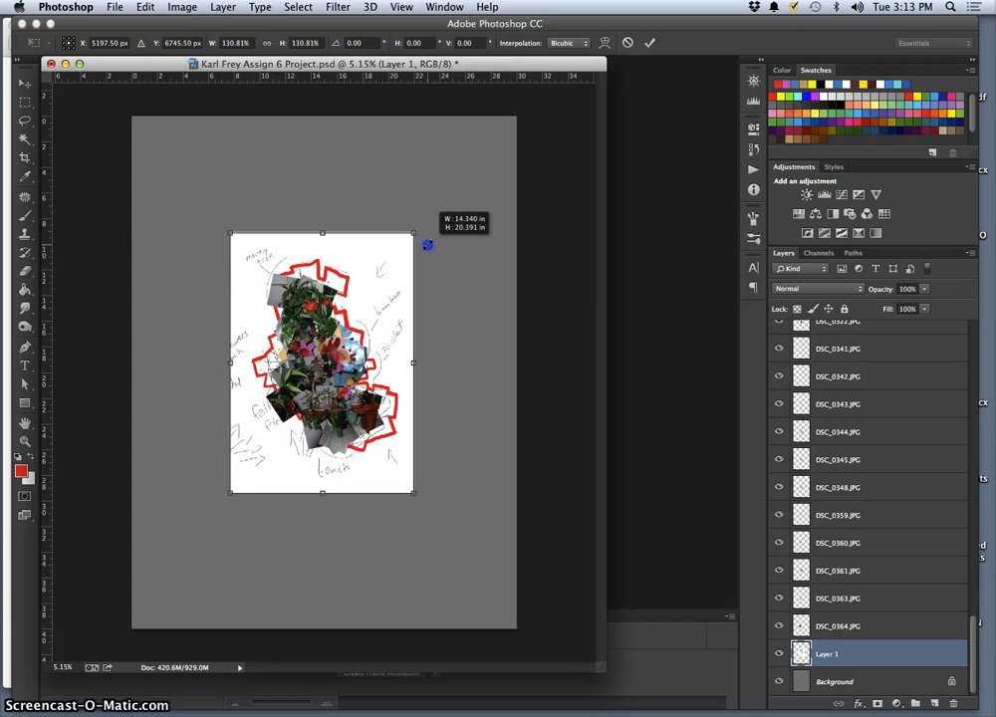
pyautogui.moveTo(415, 250); pyautogui.dragTo(390, 268)
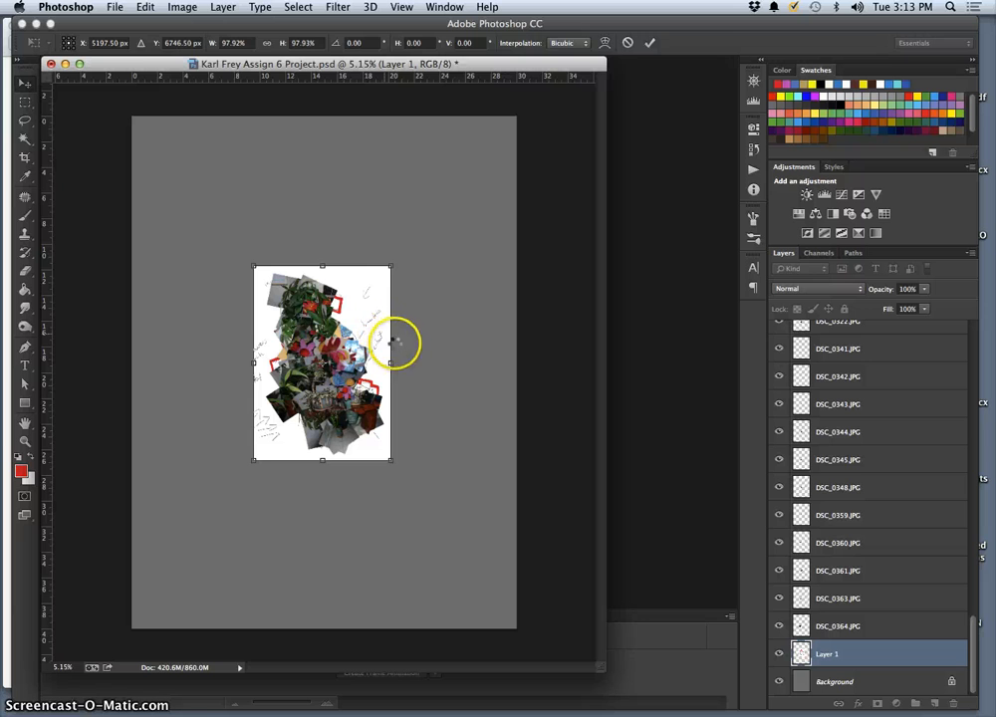
pyautogui.press('Return')
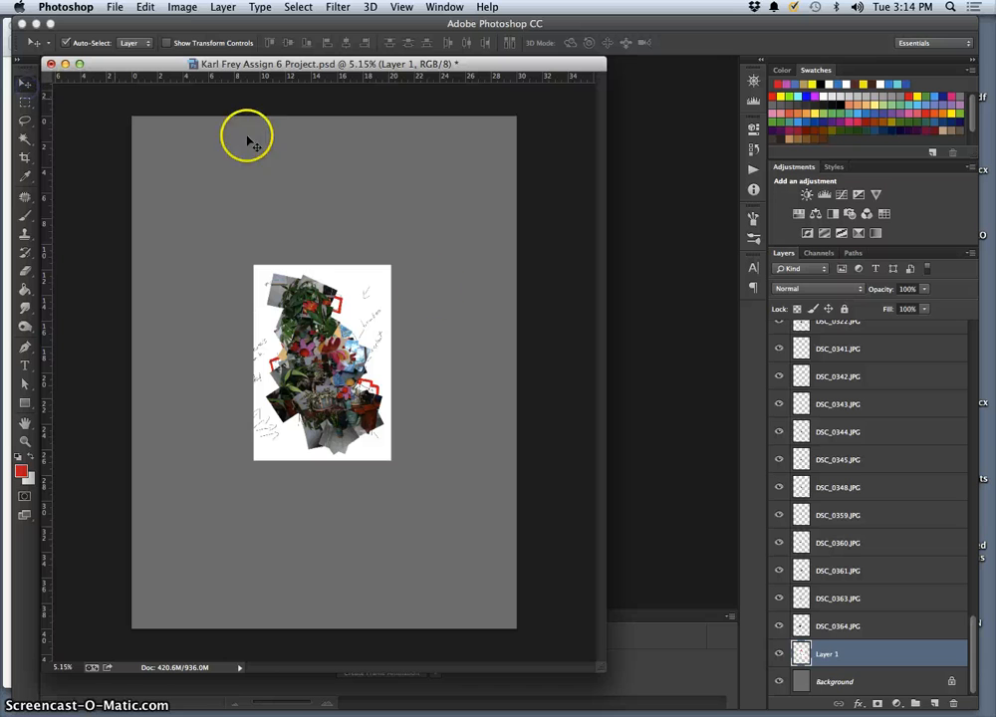
# Place two horizontal and two vertical guides along the four edges of the white sketch page
pyautogui.click(779, 654)
pyautogui.click(779, 653)
pyautogui.moveTo(339, 75); pyautogui.dragTo(329, 264)
pyautogui.moveTo(48, 267); pyautogui.dragTo(250, 279)
pyautogui.moveTo(334, 77); pyautogui.dragTo(323, 462)
pyautogui.moveTo(46, 344); pyautogui.dragTo(391, 377)
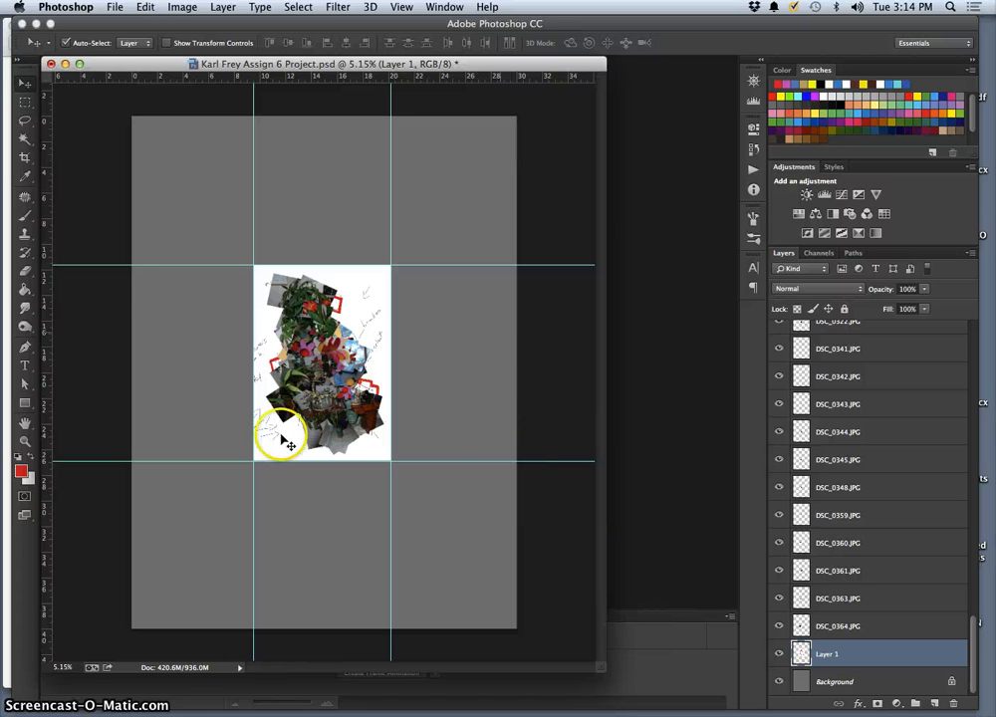
# Crop the canvas to the guides around the white sketch page and hide the guides
pyautogui.click(25, 157)
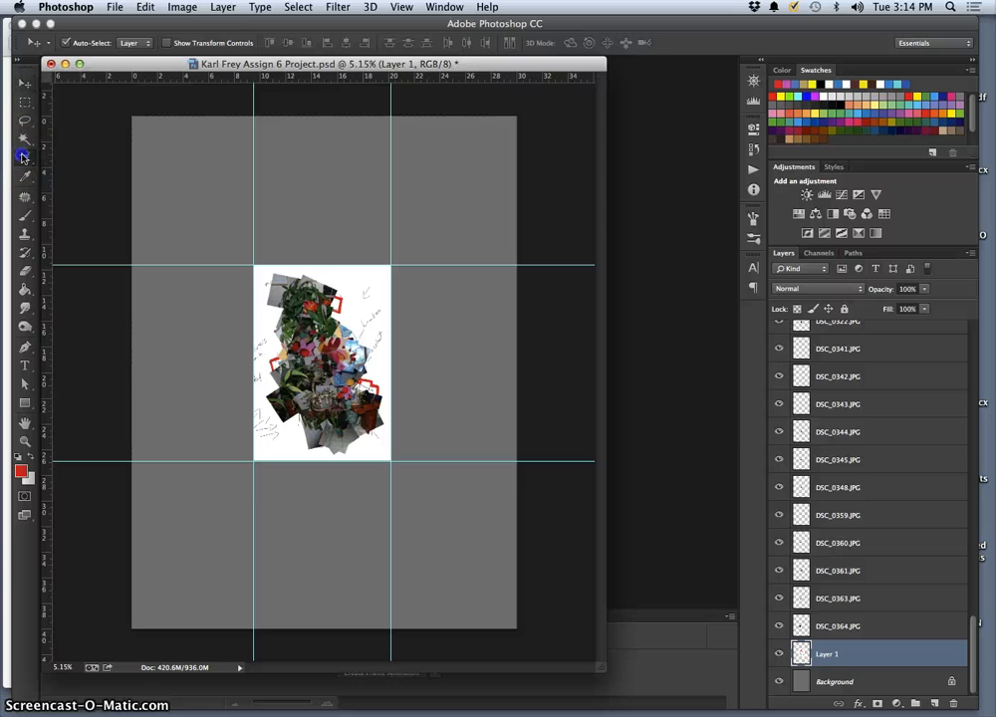
pyautogui.moveTo(260, 272); pyautogui.dragTo(391, 461)
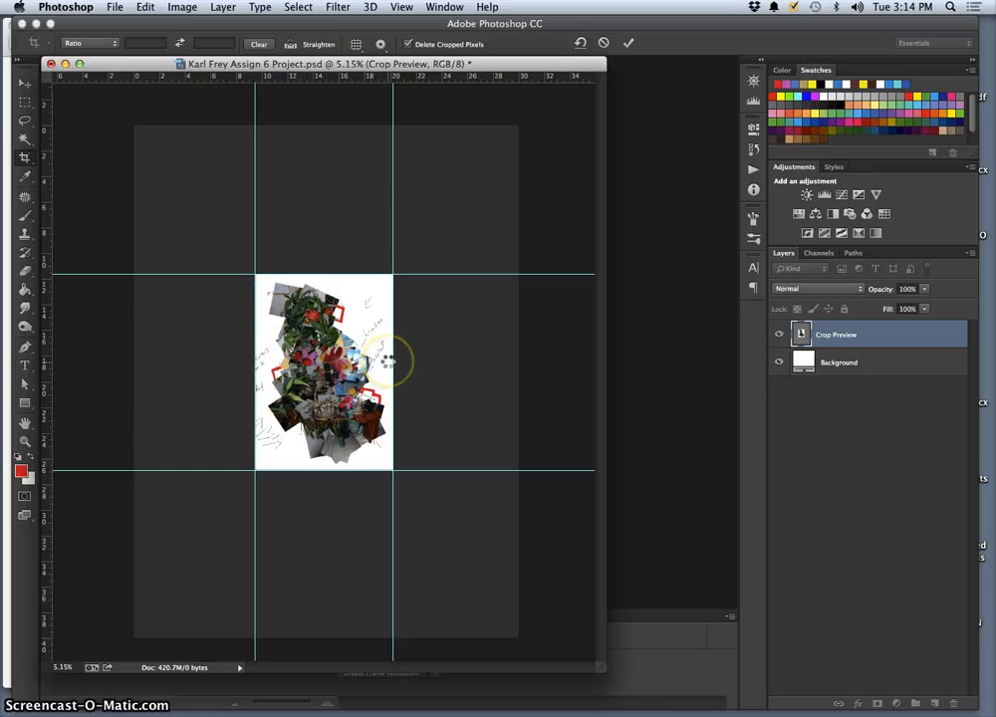
pyautogui.click(419, 356)
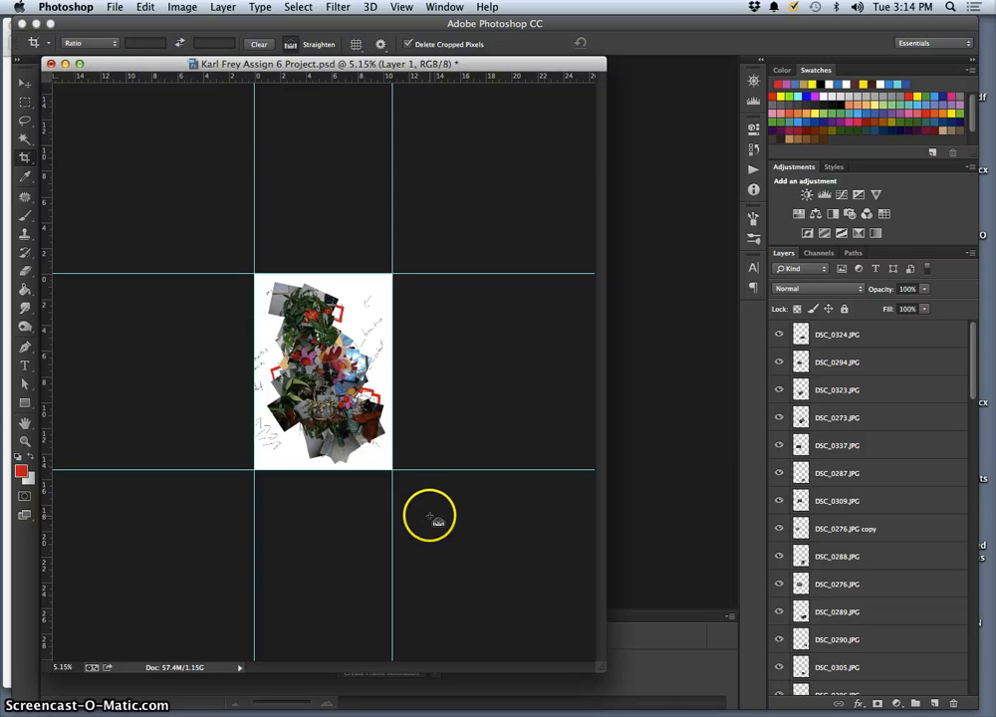
pyautogui.press('super+;')
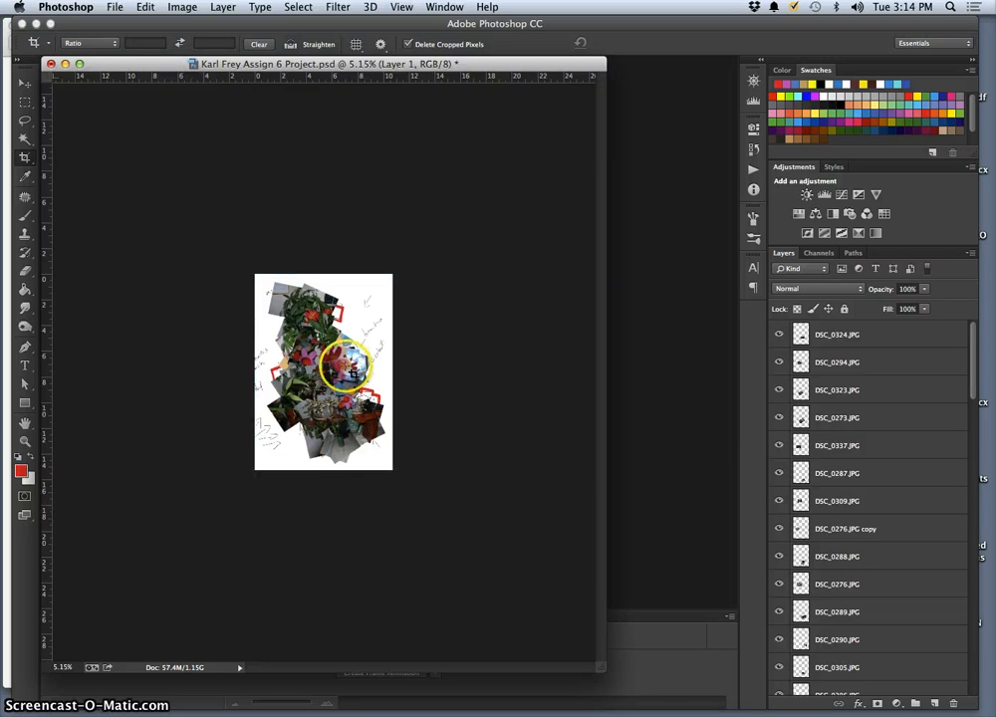
# Check the cropped document's dimensions and resolution in Image Size, and inspect the collage at 12.5% in an enlarged window
pyautogui.click(182, 7)
pyautogui.click(215, 113)
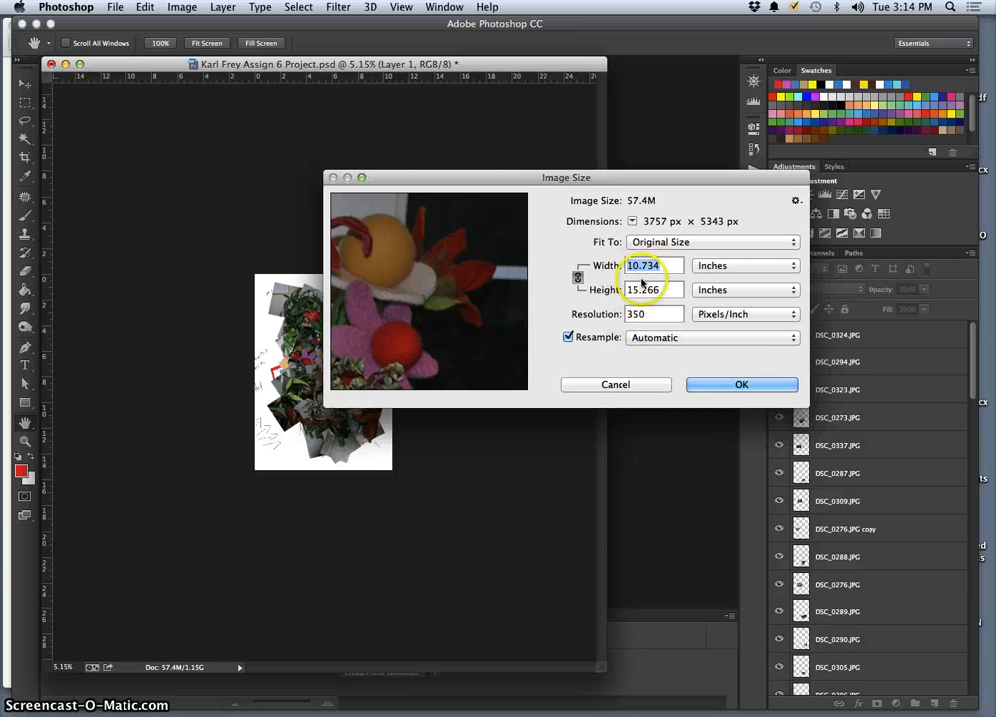
pyautogui.click(710, 391)
pyautogui.press('c')
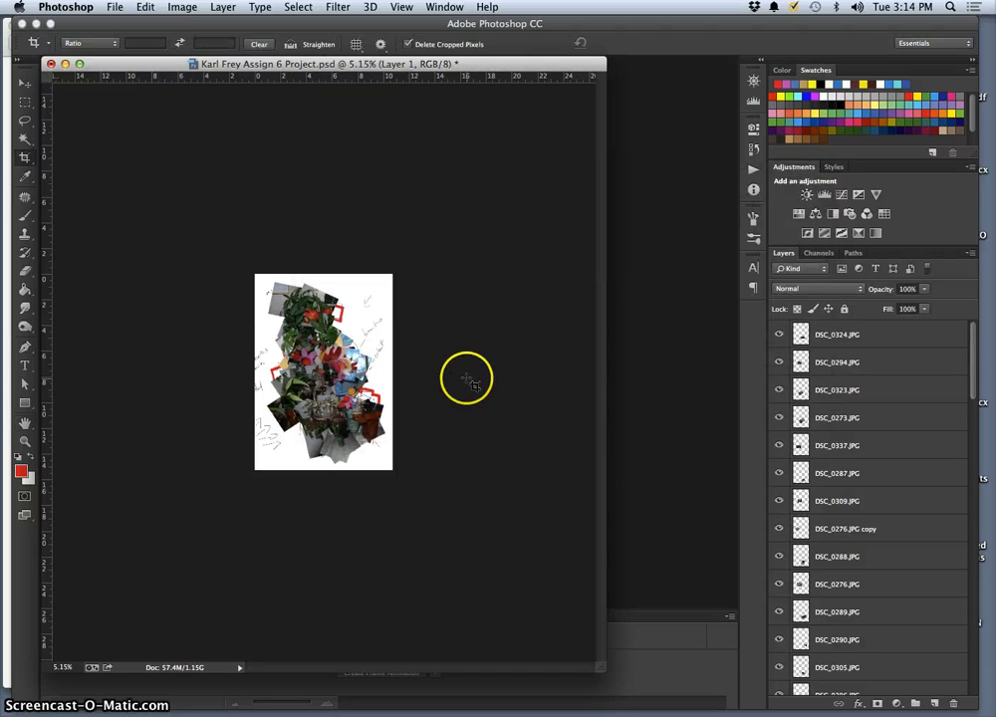
pyautogui.press('super+equal')
pyautogui.press('super+equal')
pyautogui.press('super+equal')
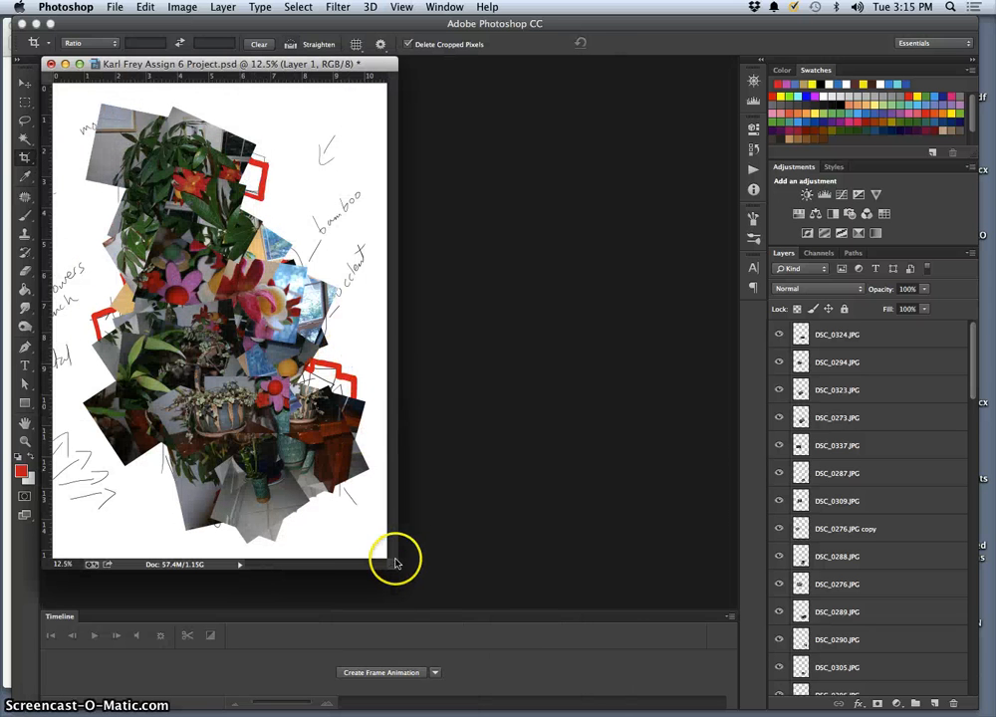
pyautogui.moveTo(392, 567); pyautogui.dragTo(601, 634)
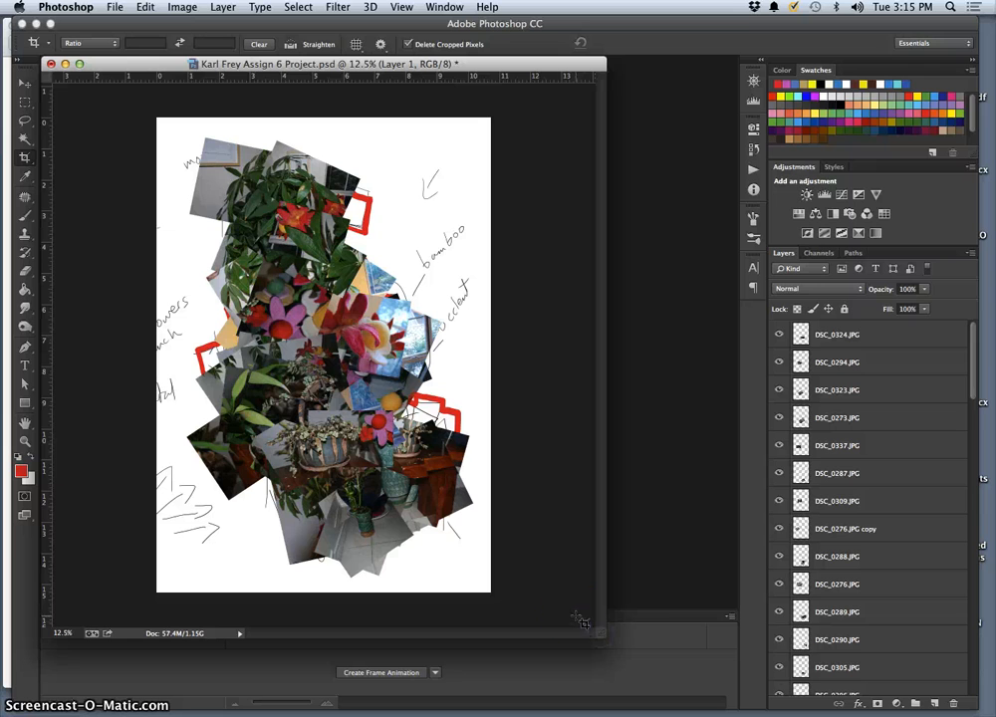
# Switch to Finder and open the Assignment 6 PhotoCubism folder
pyautogui.press('F11')
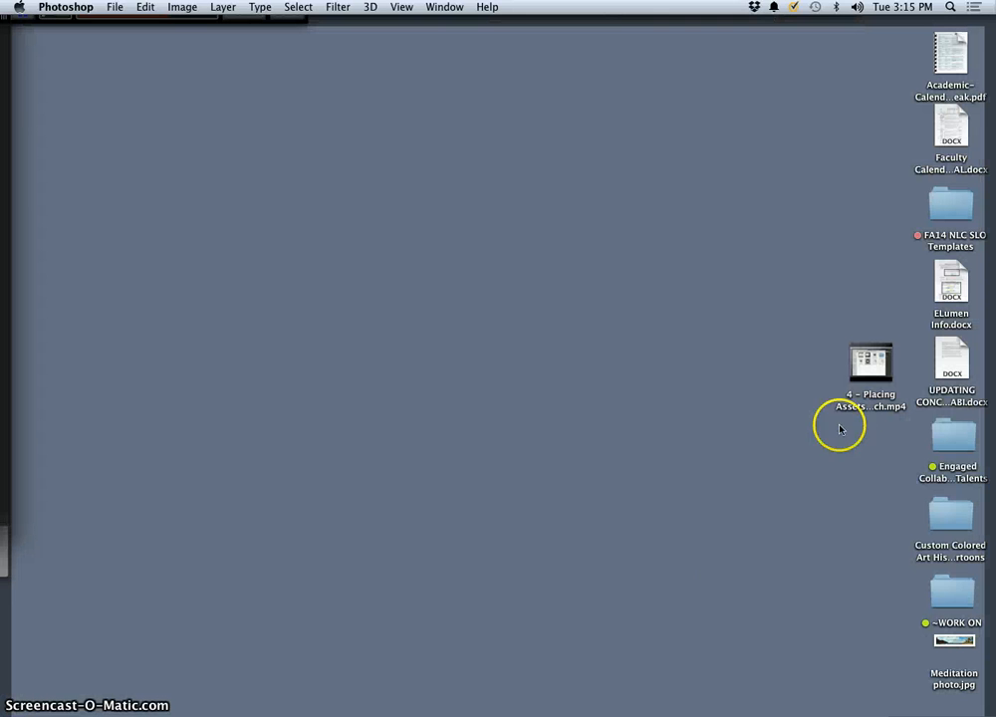
pyautogui.press('F11')
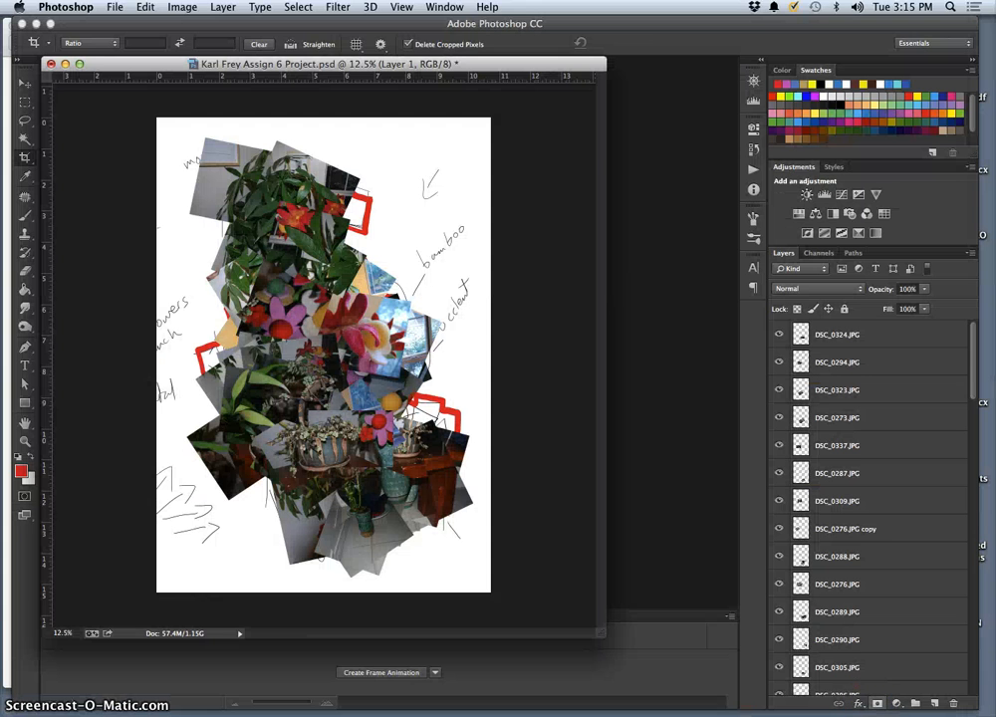
pyautogui.moveTo(867, 713)
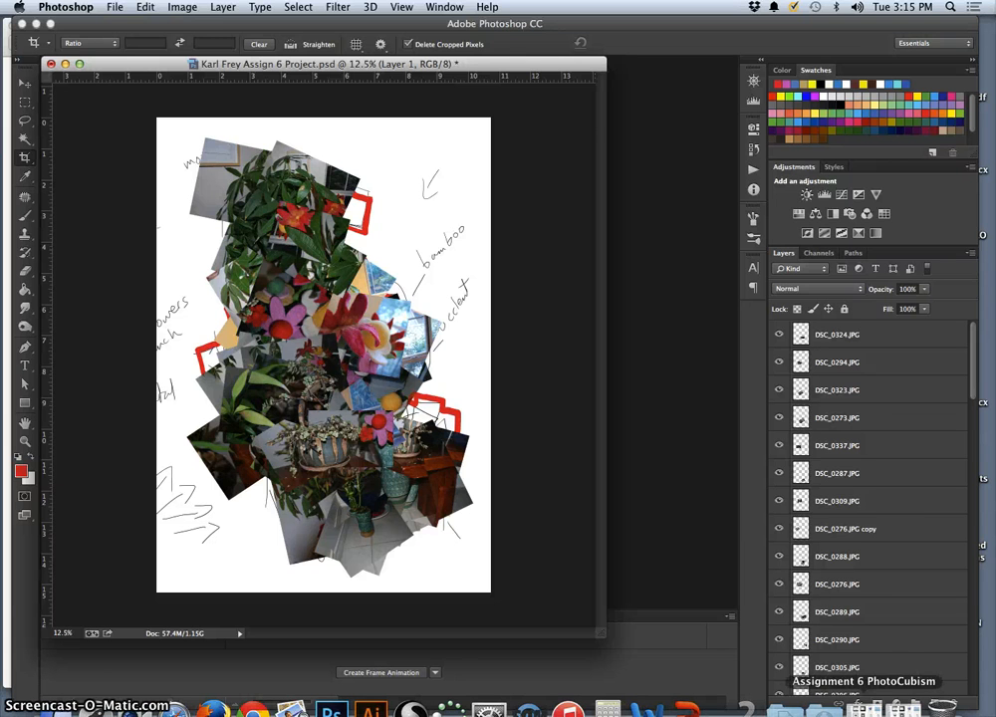
pyautogui.click(868, 709)
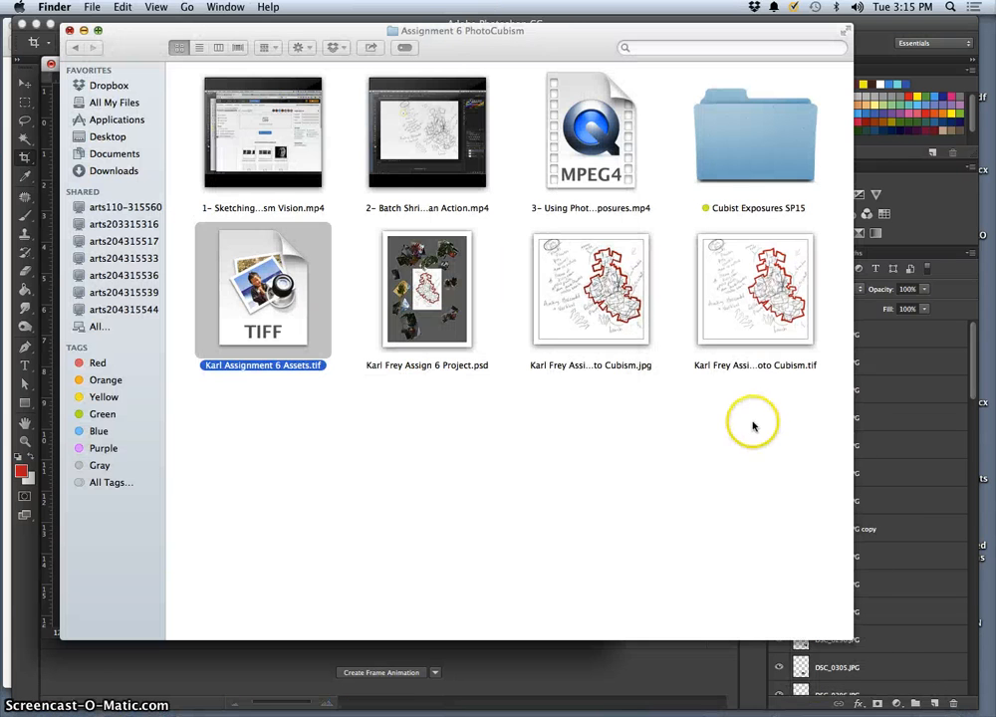
pyautogui.click(588, 313)
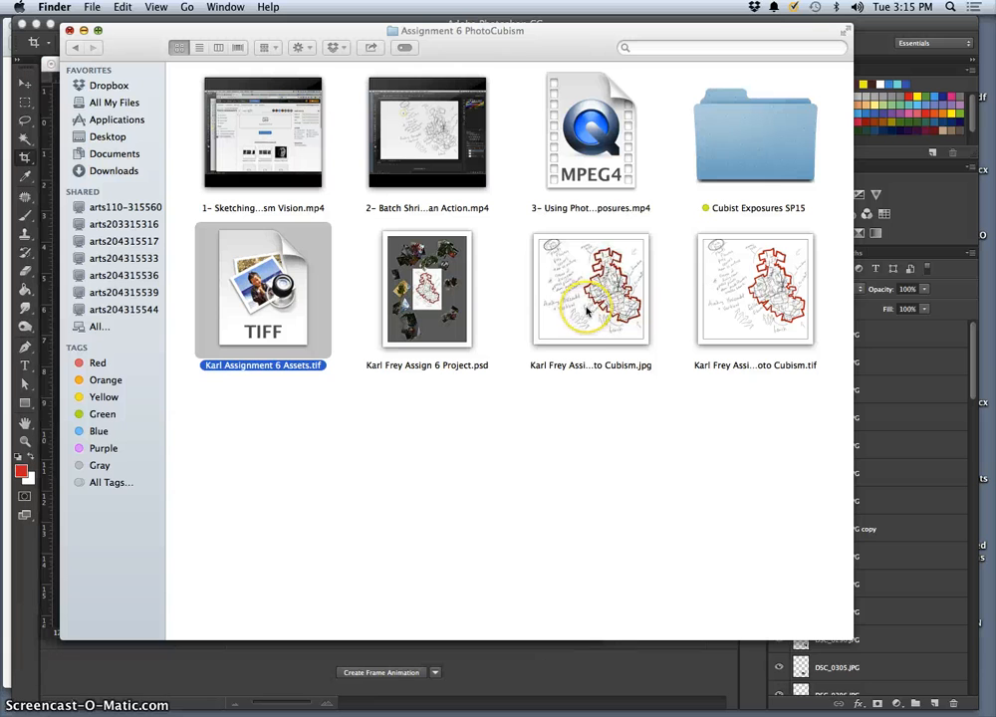
# Tag the Photo Cubism sketch JPG with the orange label
pyautogui.click(583, 366)
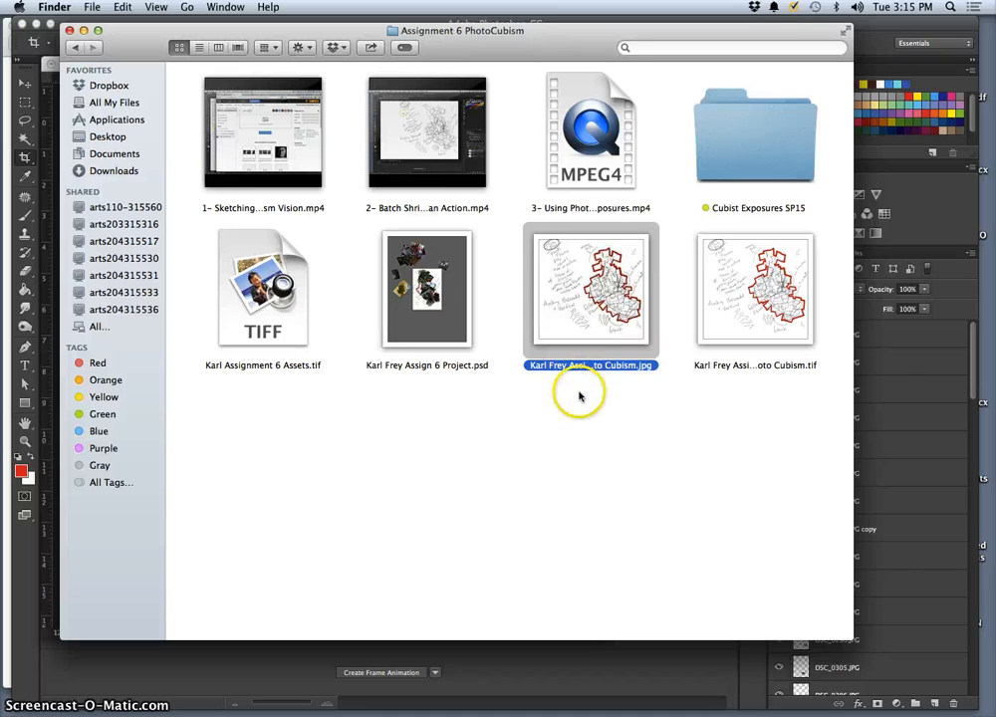
pyautogui.rightClick(582, 379)
pyautogui.click(583, 379)
pyautogui.rightClick(583, 365)
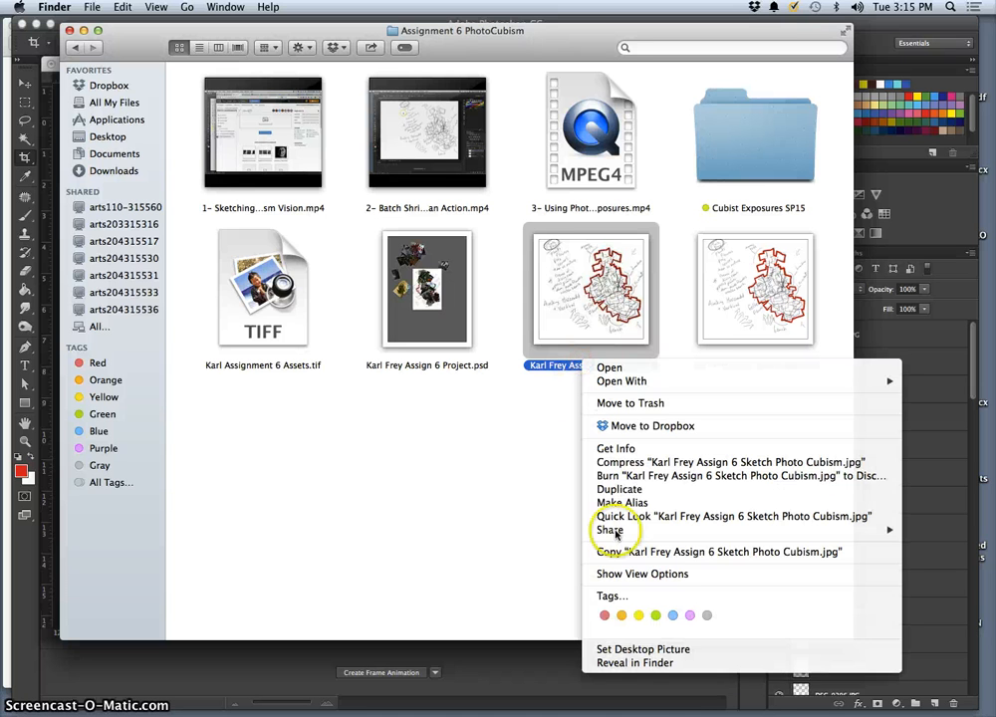
pyautogui.click(622, 619)
pyautogui.click(600, 471)
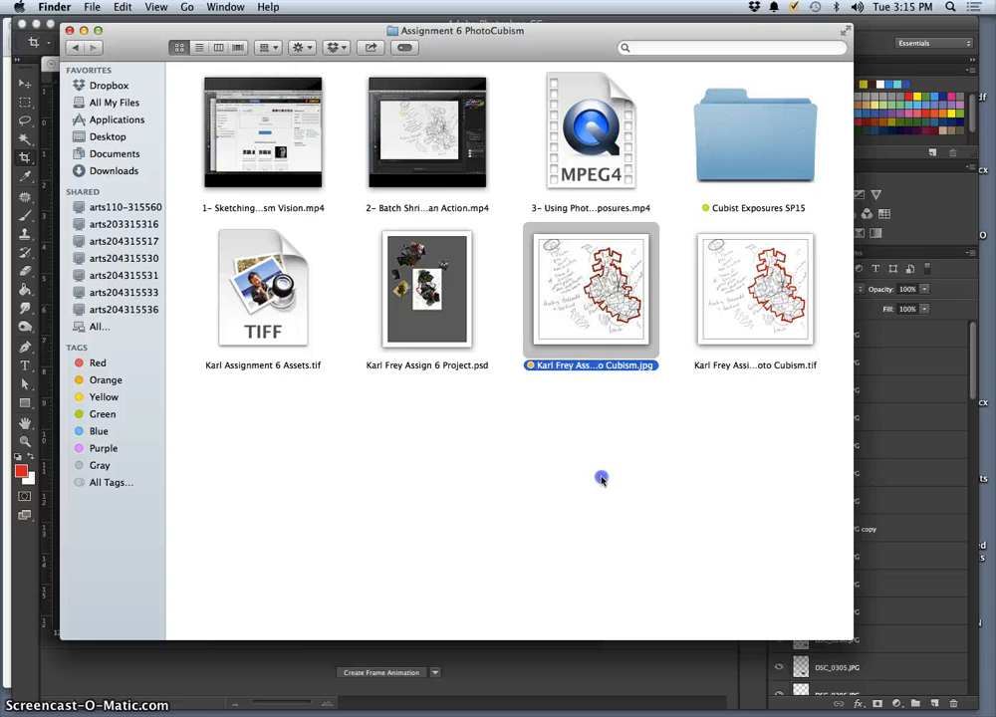
pyautogui.click(577, 331)
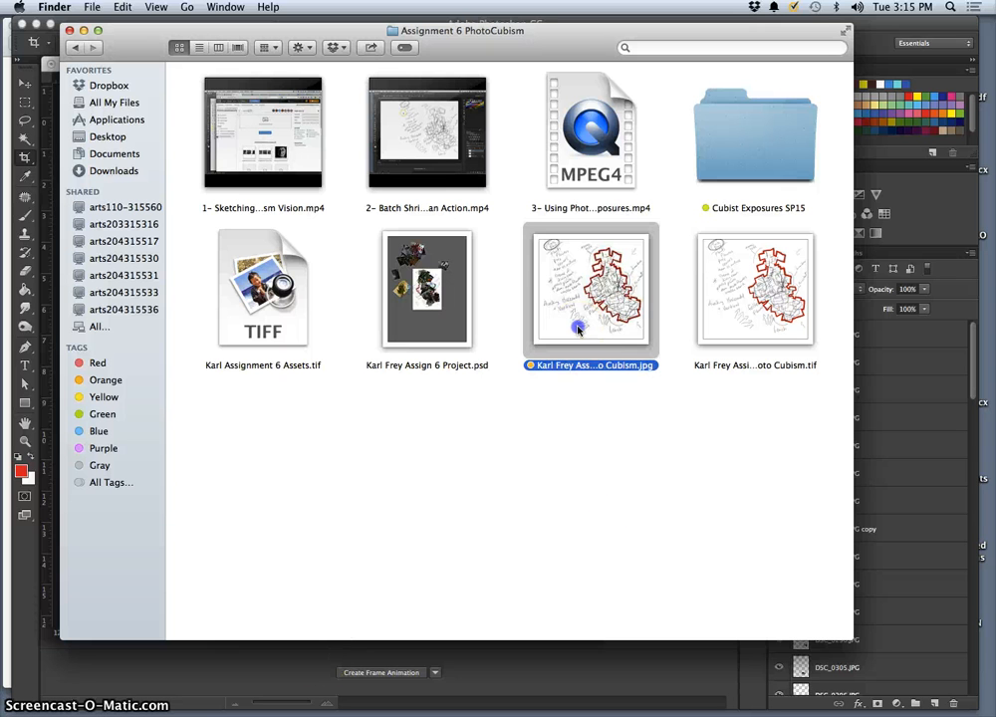
pyautogui.moveTo(393, 411); pyautogui.dragTo(415, 417)
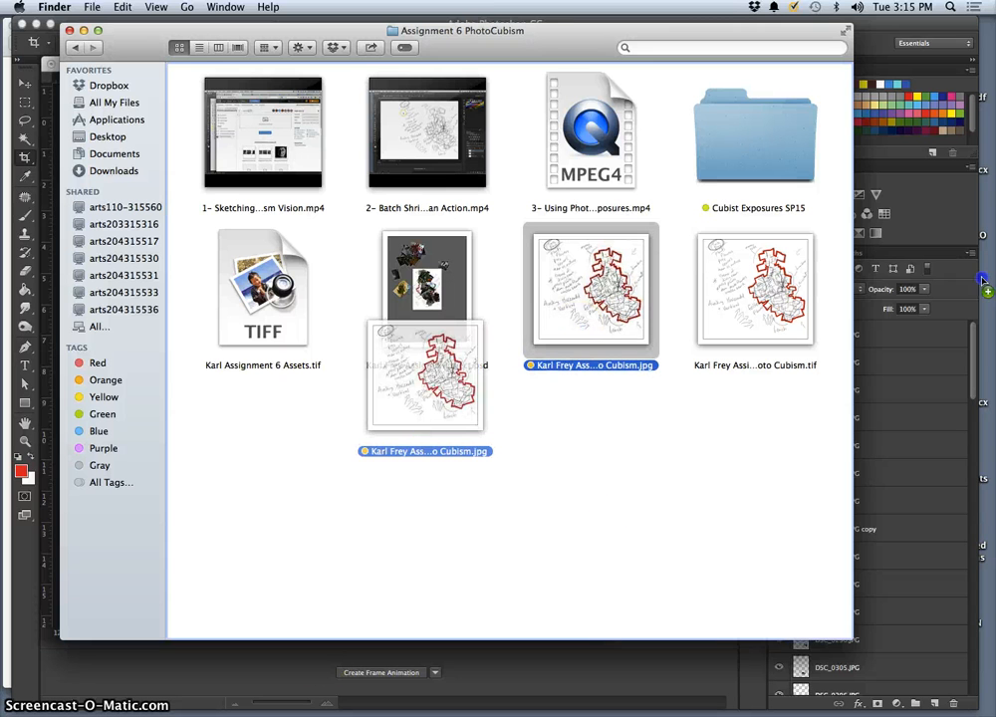
pyautogui.moveTo(984, 280); pyautogui.dragTo(984, 280)
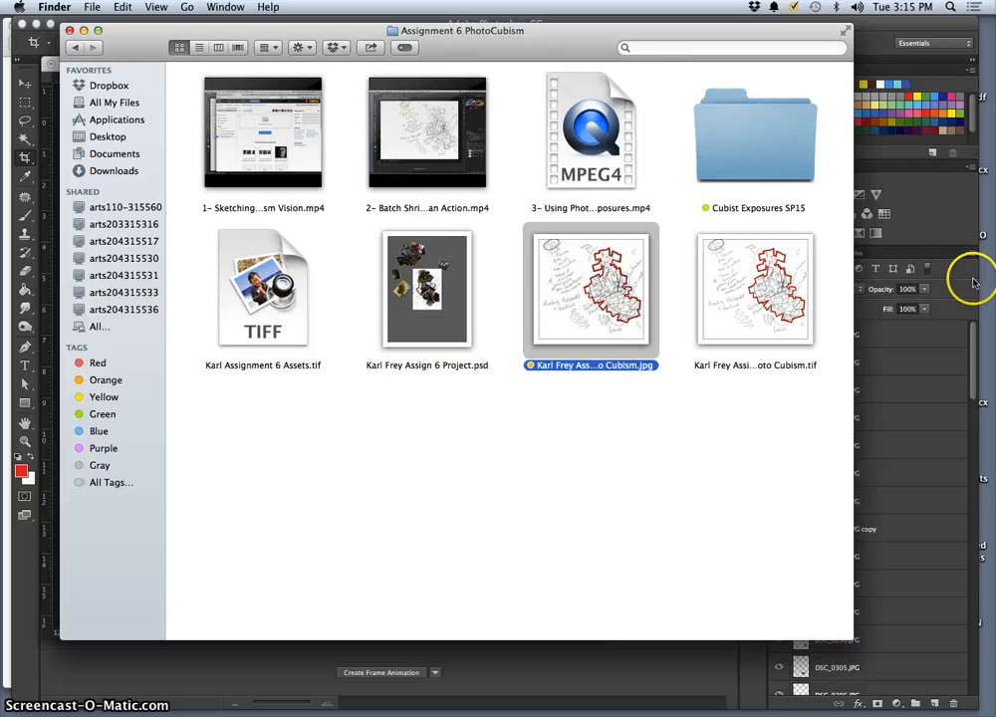
# Uncover part of the desktop, copy the orange-tagged Photo Cubism sketch JPG onto it, and minimise the Assignment 6 PhotoCubism folder window
pyautogui.press('F11')
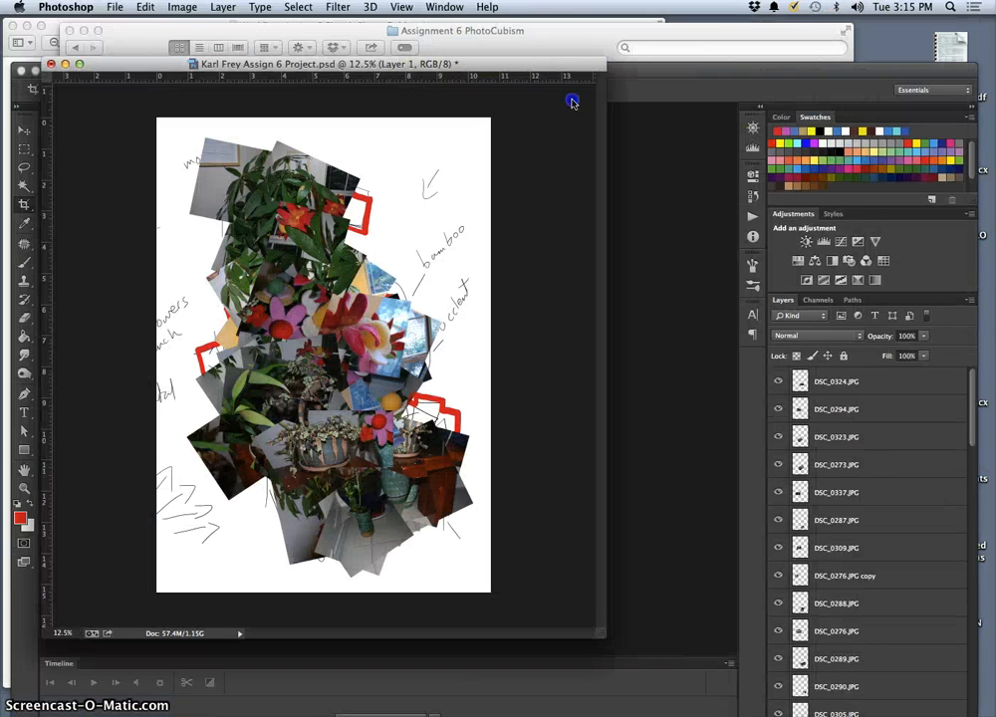
pyautogui.click(612, 79)
pyautogui.press('F11')
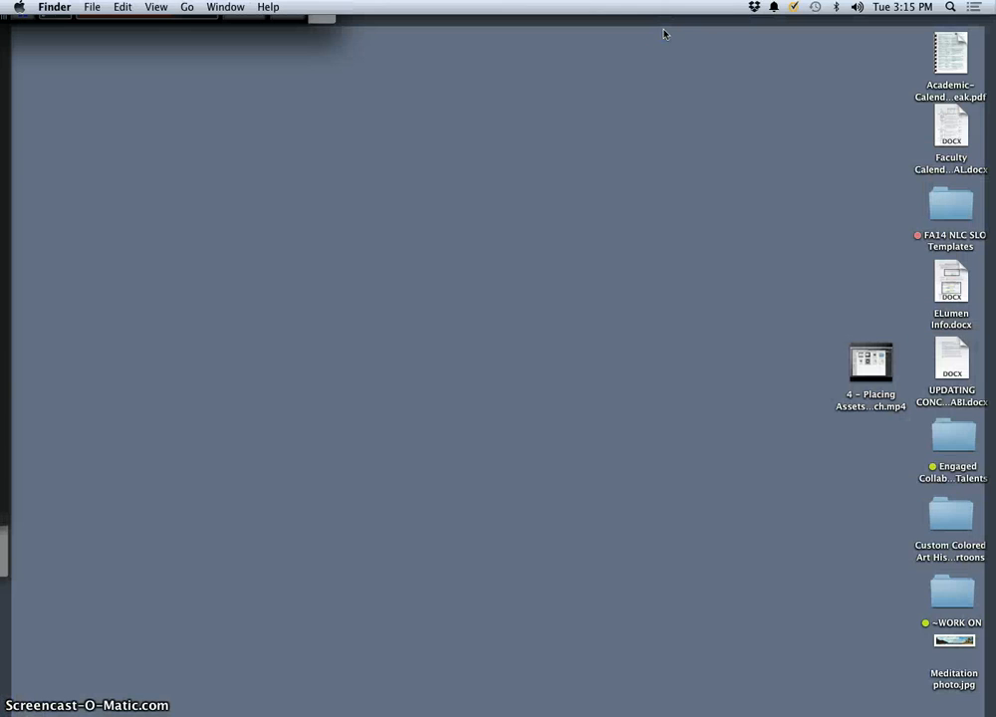
pyautogui.press('F11')
pyautogui.rightClick(598, 275)
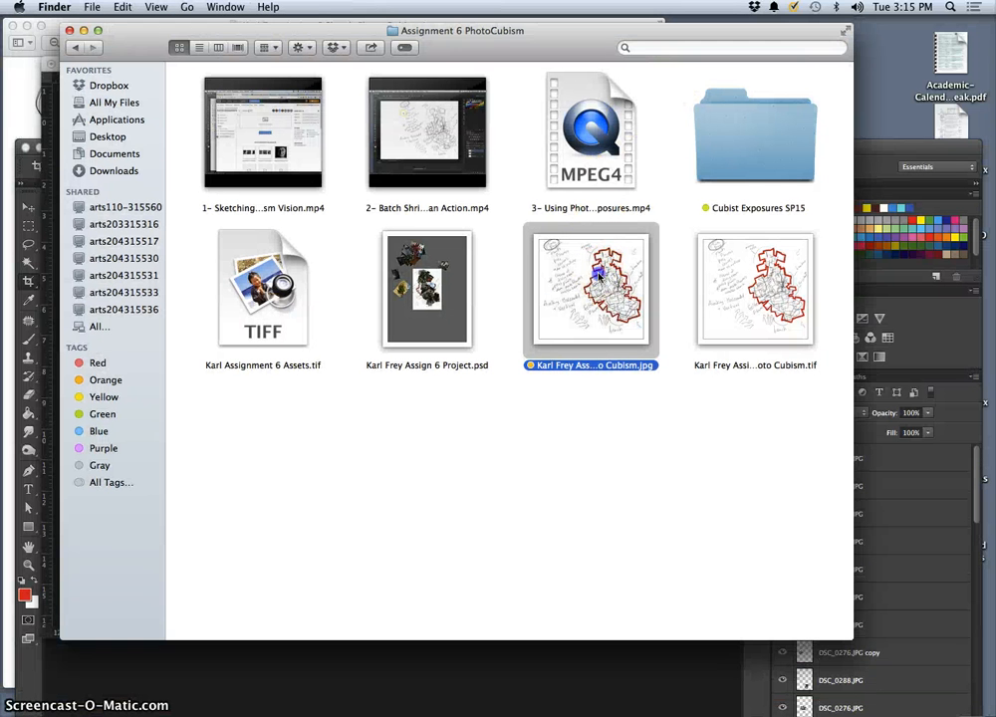
pyautogui.moveTo(598, 275); pyautogui.dragTo(879, 68)
pyautogui.click(82, 31)
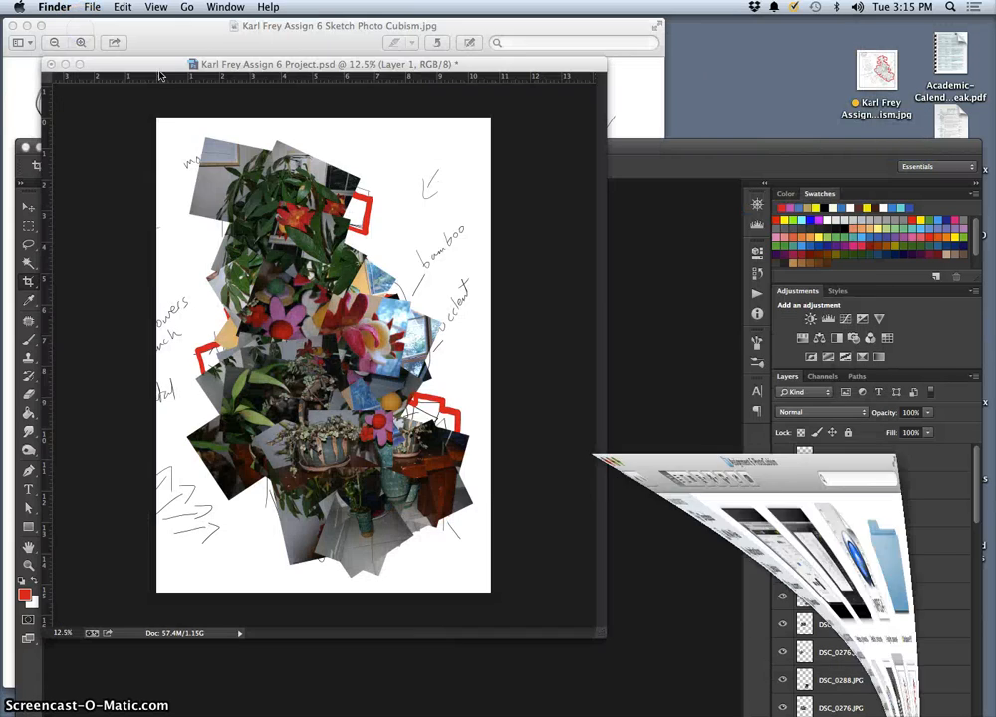
# Switch to Photoshop, save the layered Assign 6 Project PSD, and reposition the workspace so the full layer list is accessible
pyautogui.moveTo(216, 65); pyautogui.dragTo(303, 65)
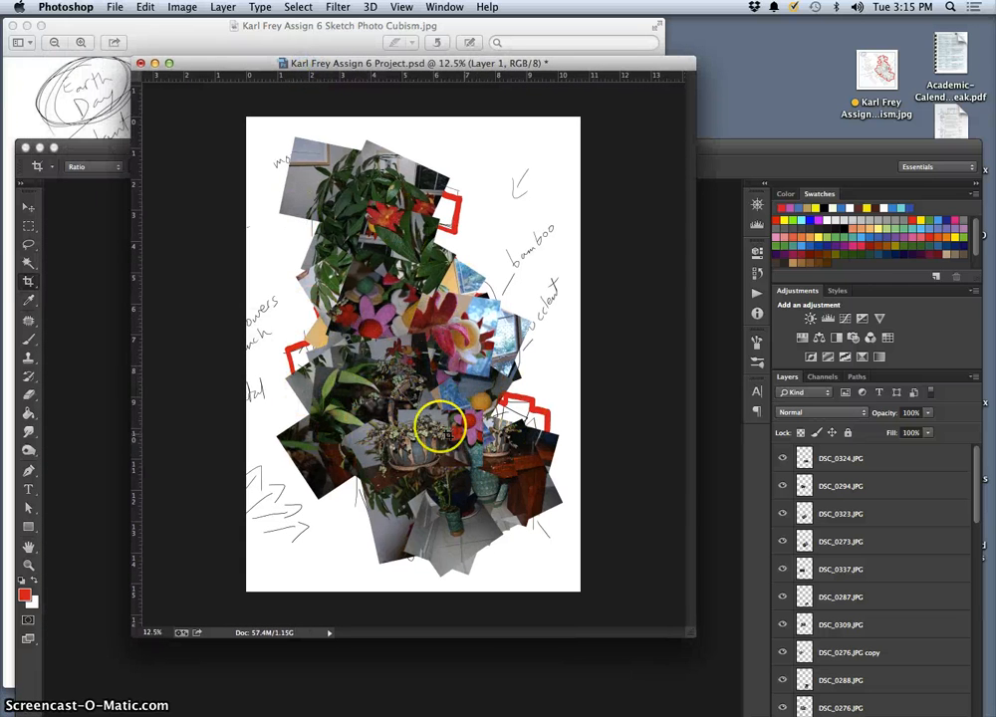
pyautogui.click(116, 8)
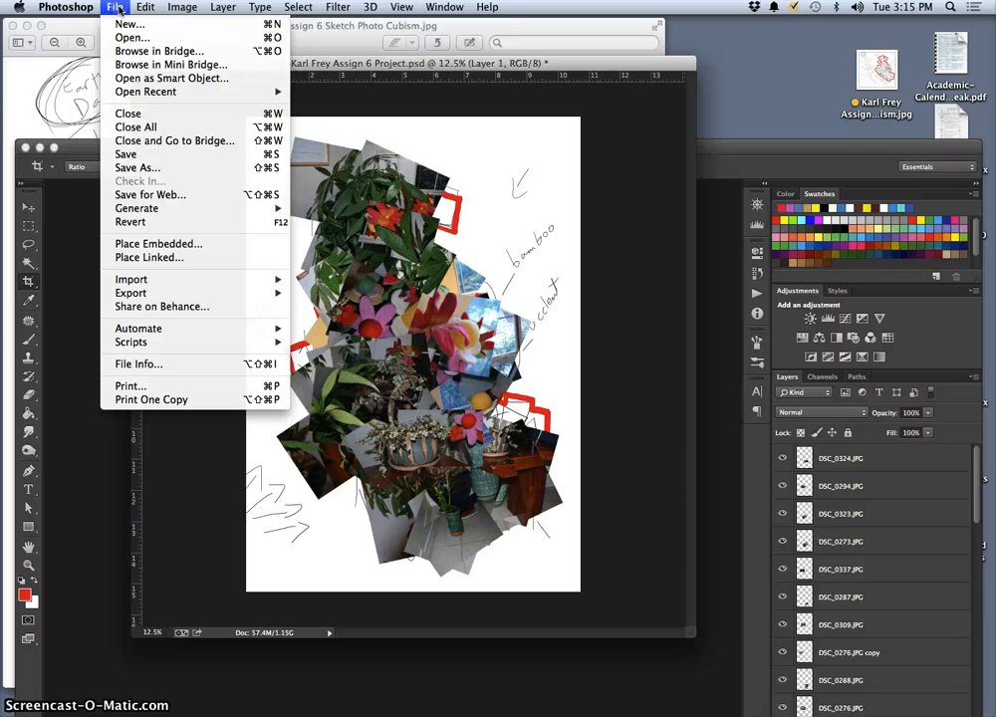
pyautogui.click(137, 156)
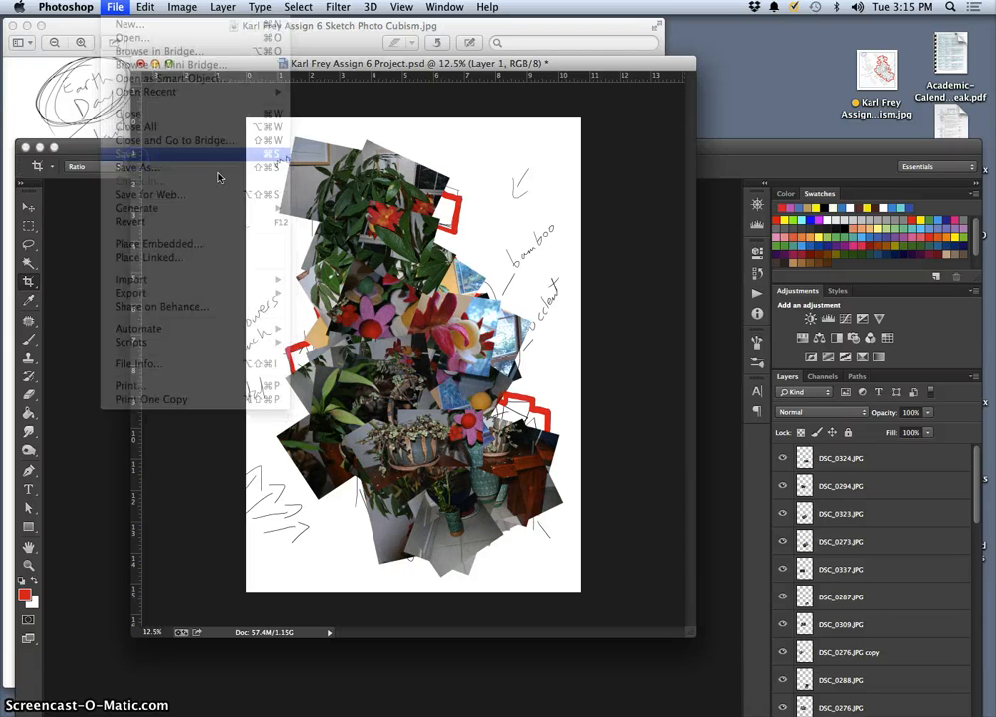
pyautogui.scroll(-5, 867, 582)
pyautogui.scroll(-10, 867, 584)
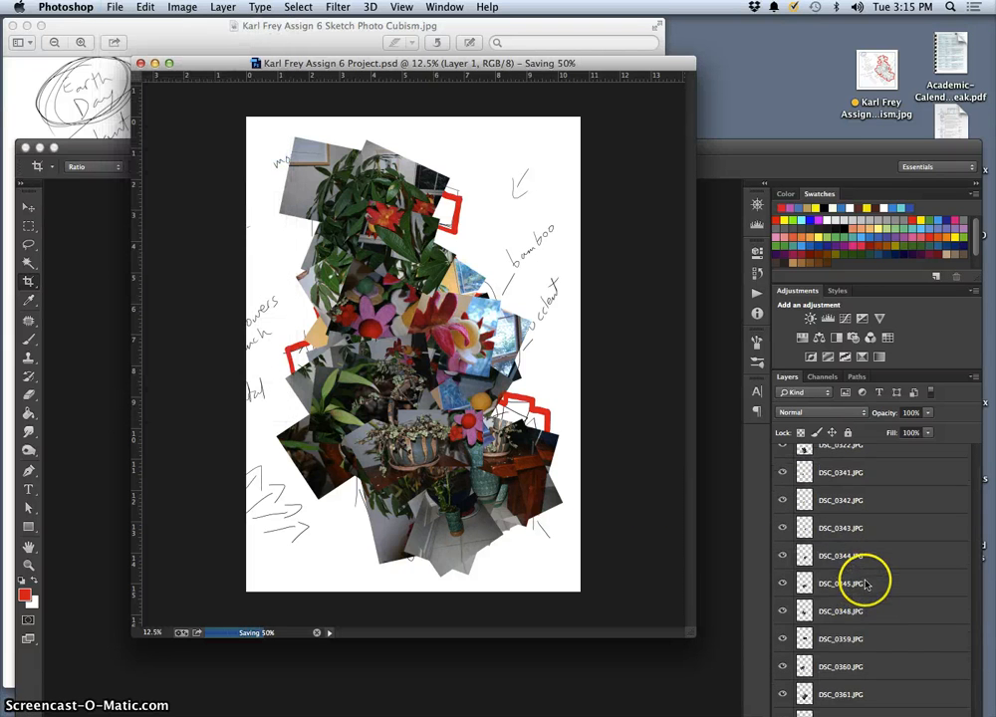
pyautogui.moveTo(778, 140); pyautogui.dragTo(778, 136)
pyautogui.doubleClick(778, 139)
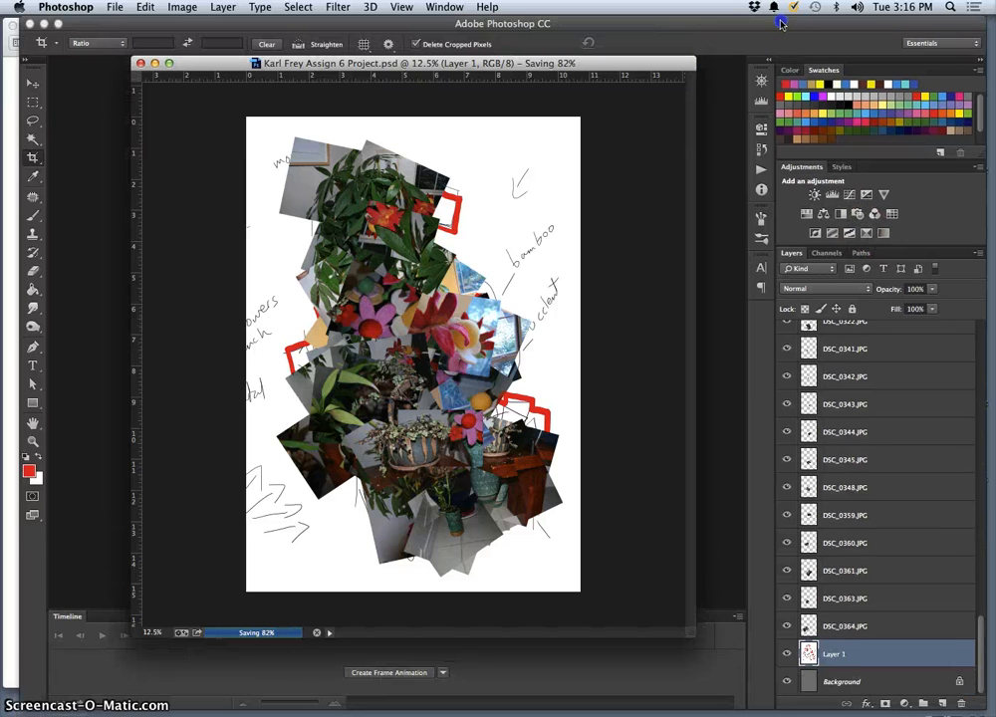
pyautogui.scroll(15, 871, 598)
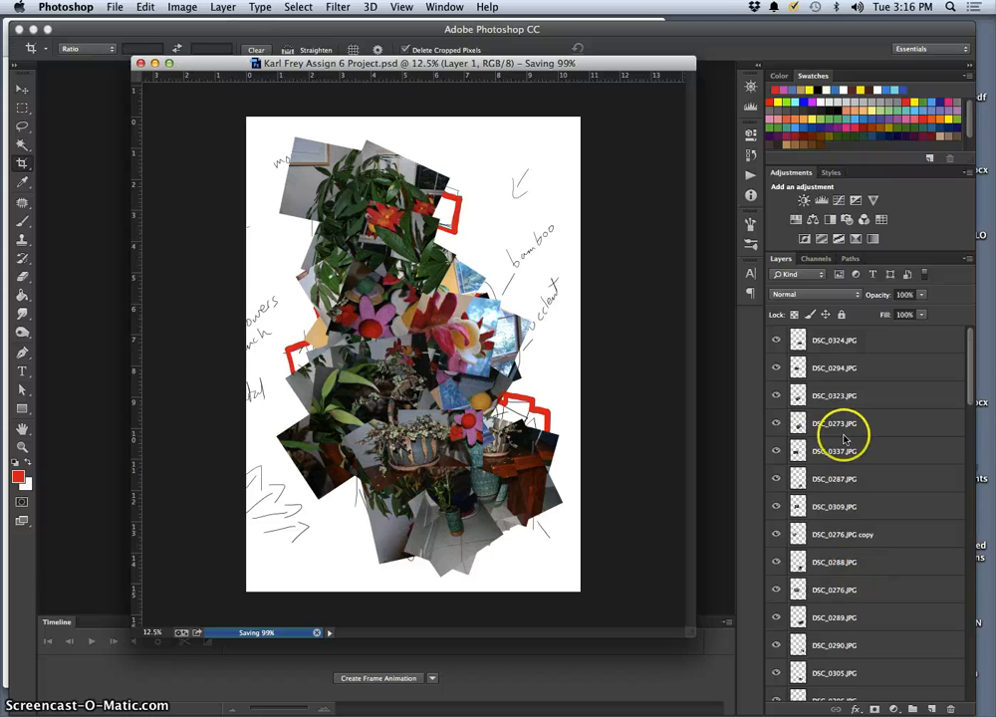
pyautogui.scroll(-5, 848, 411)
pyautogui.scroll(-10, 848, 411)
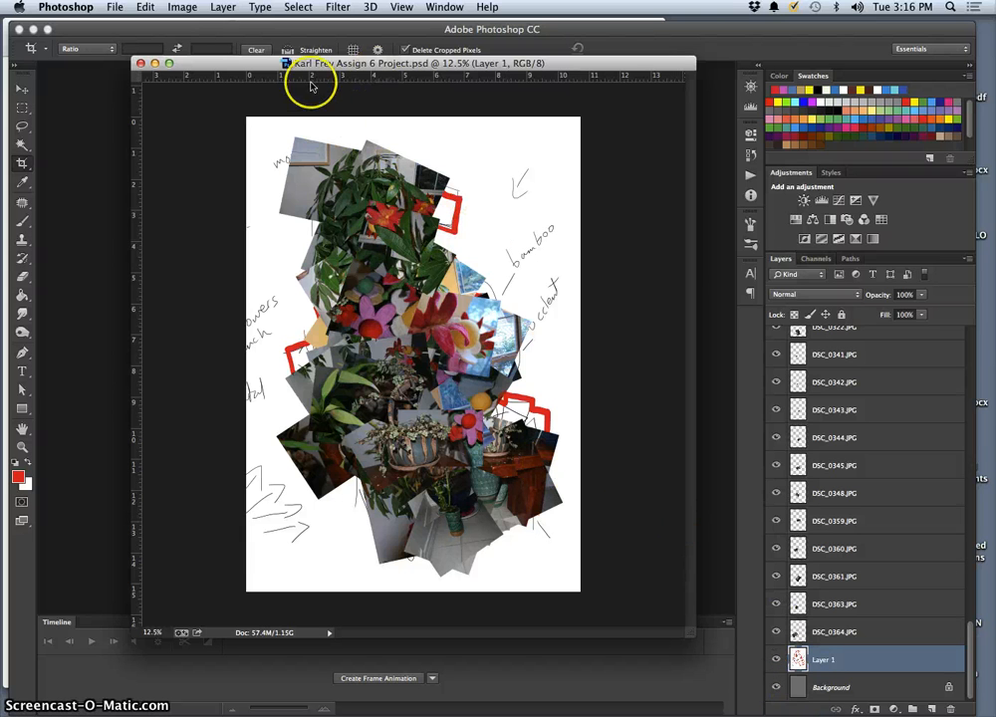
# Save the collage to the desktop in JPEG format, replacing Project with Unprocessed in the file name
pyautogui.moveTo(359, 68); pyautogui.dragTo(355, 94)
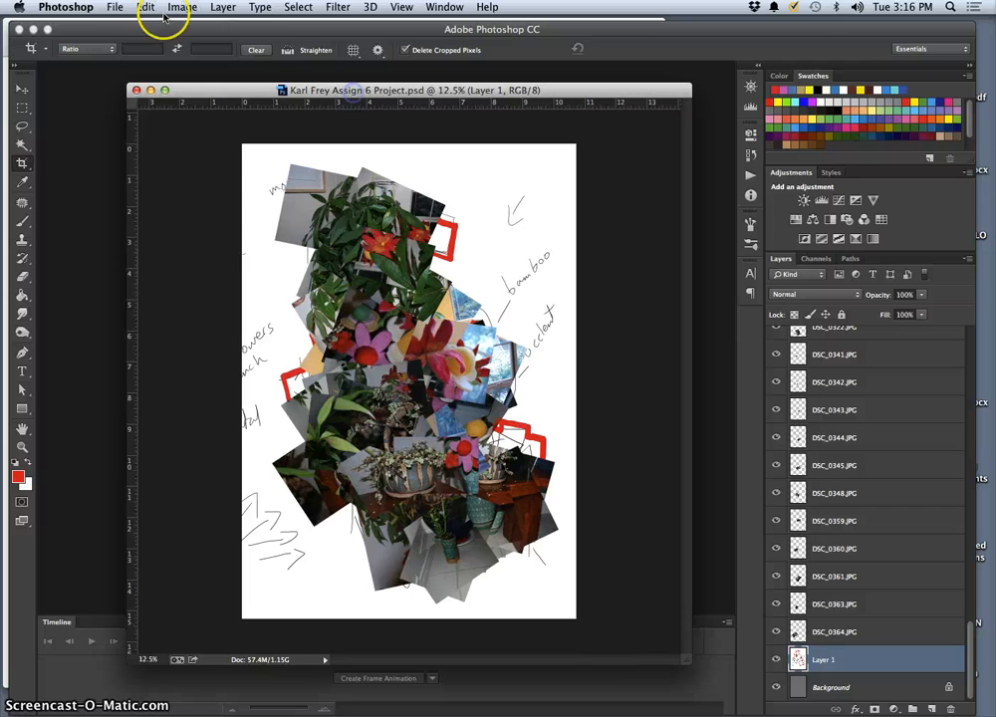
pyautogui.click(114, 8)
pyautogui.click(153, 167)
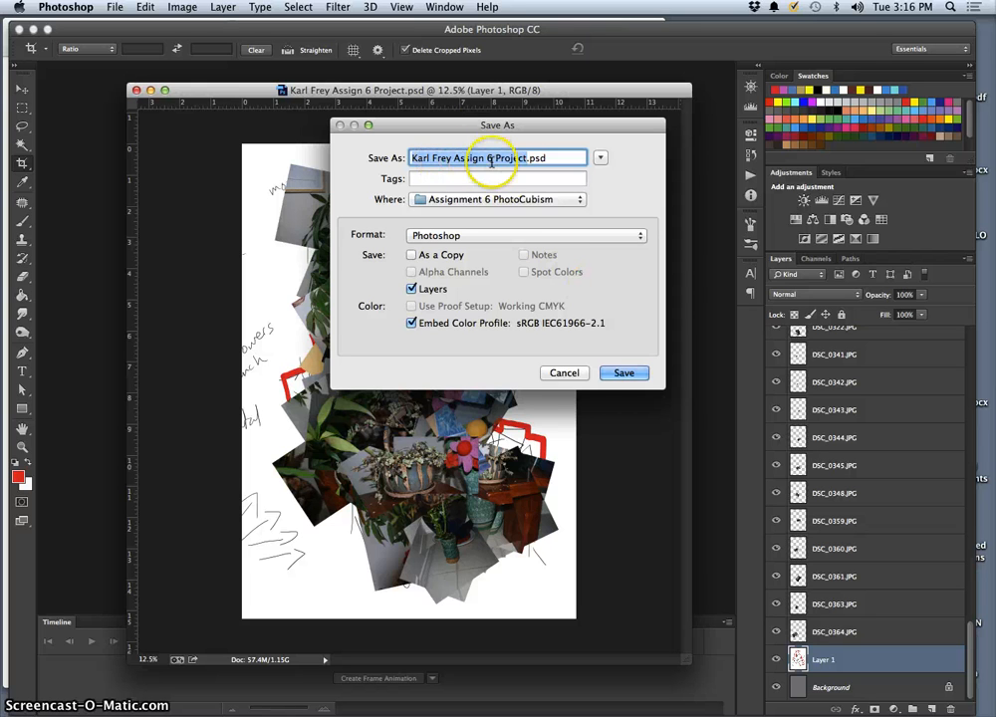
pyautogui.click(497, 159)
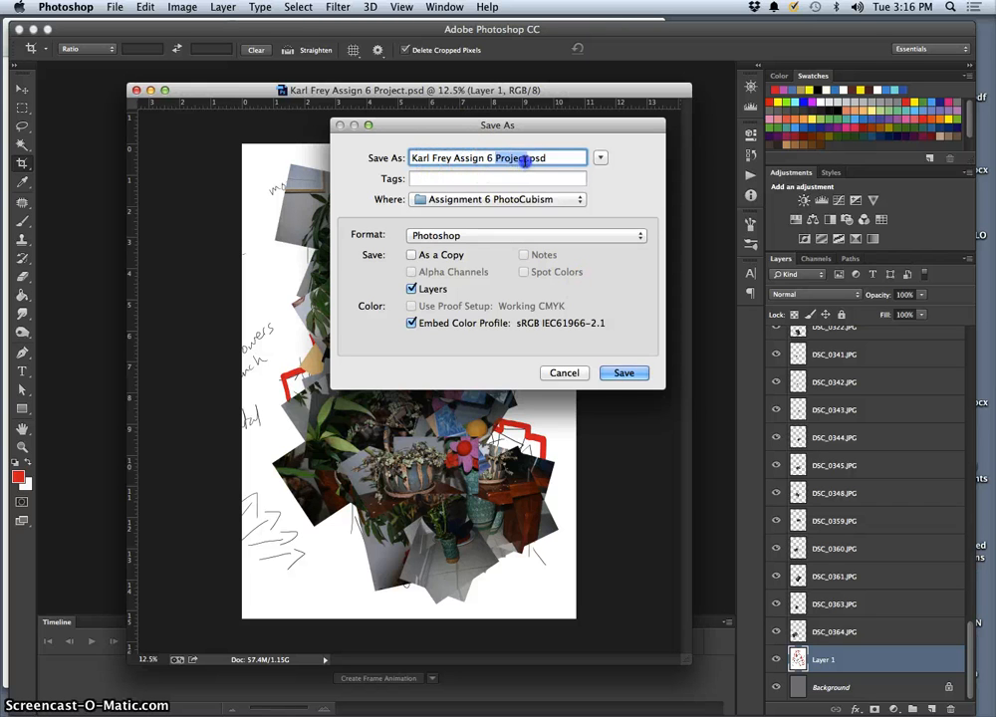
pyautogui.write('Unprocessed')
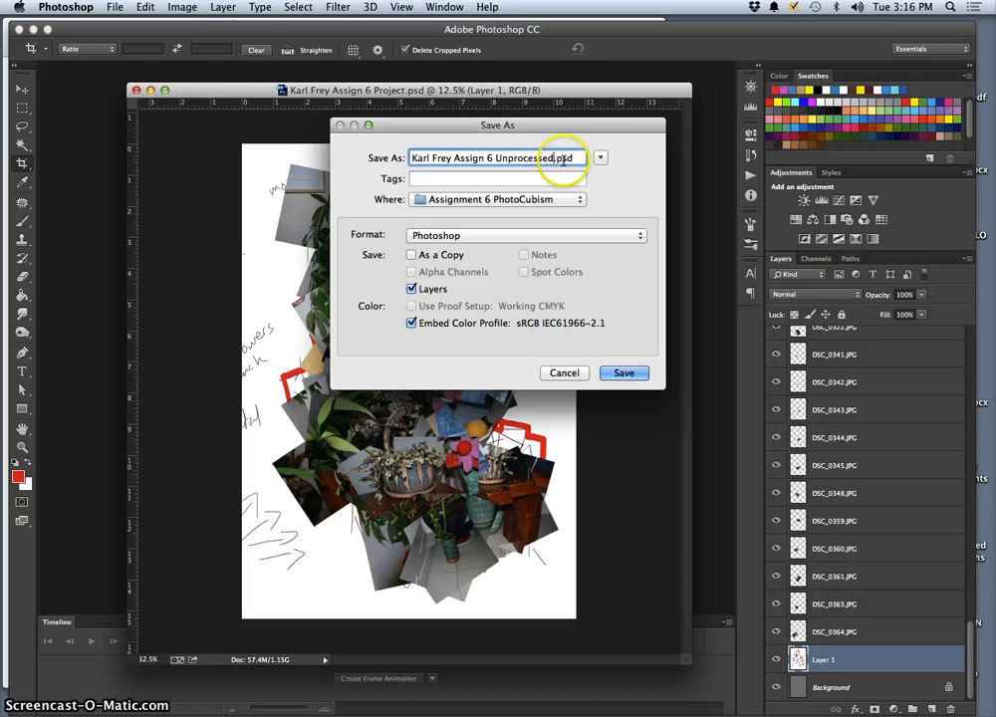
pyautogui.click(566, 236)
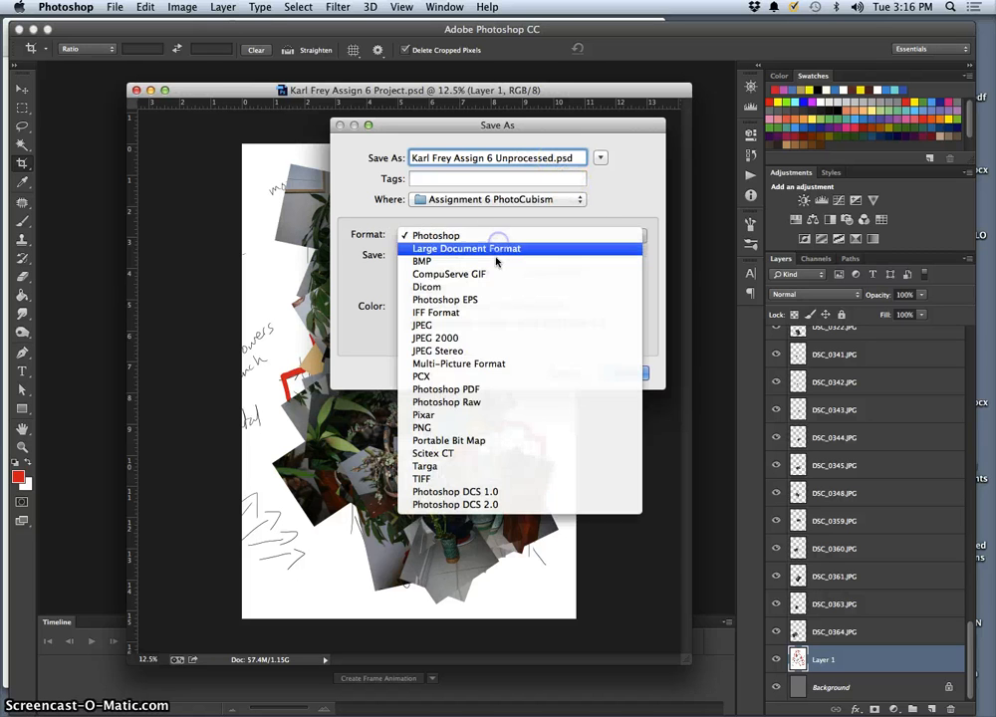
pyautogui.click(453, 331)
pyautogui.press('super+d')
pyautogui.click(622, 372)
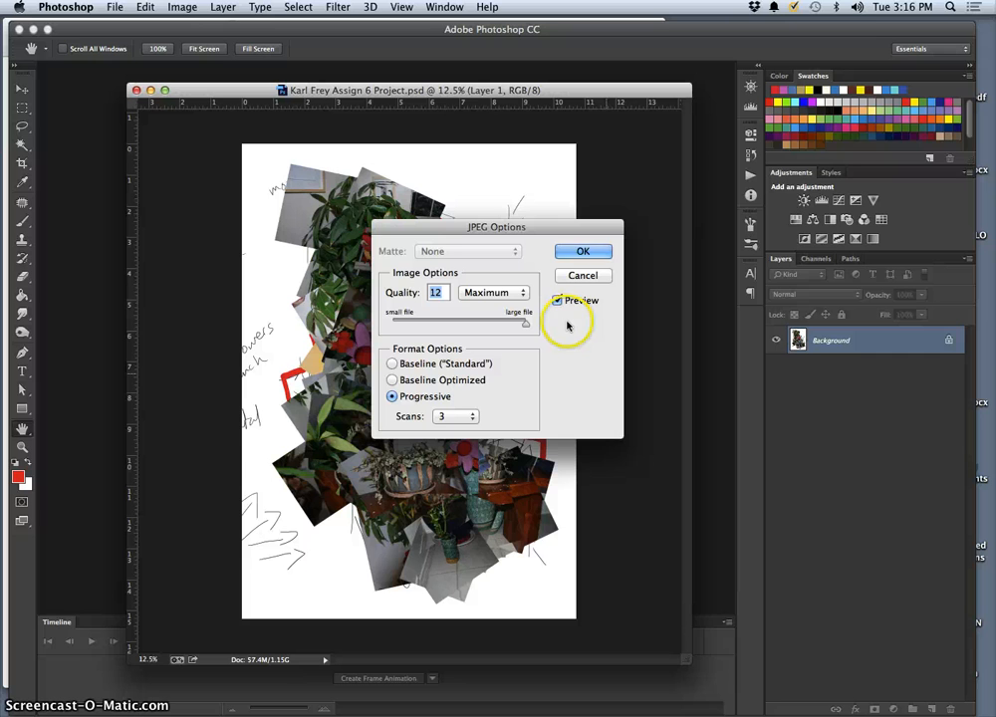
# Set the JPEG quality to 11 with the Progressive format option and finish saving
pyautogui.moveTo(524, 322); pyautogui.dragTo(509, 323)
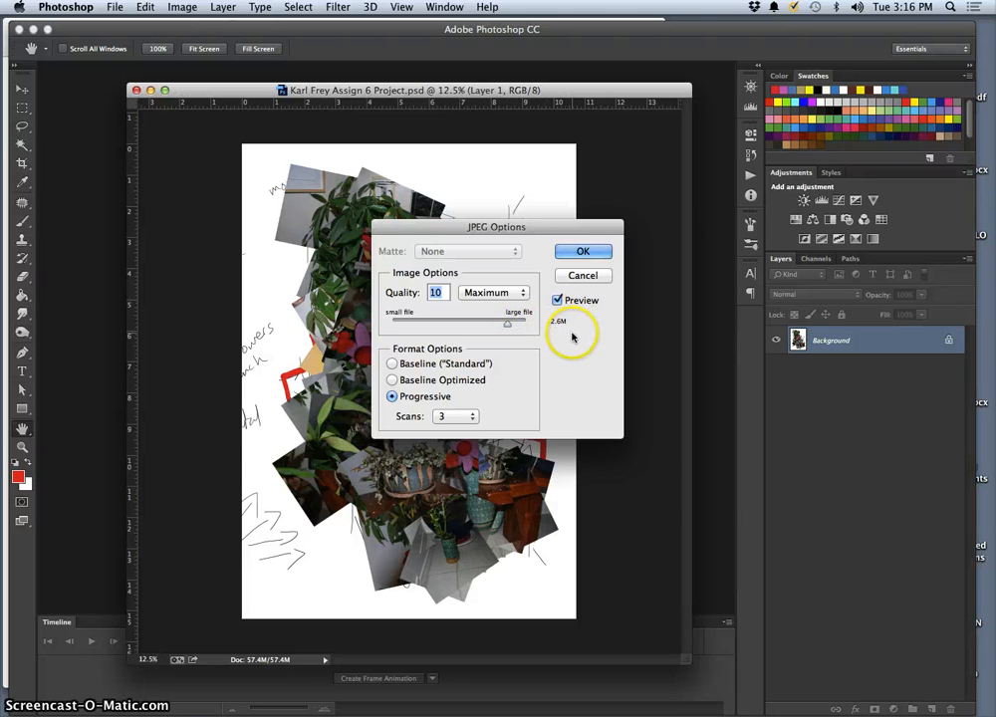
pyautogui.click(508, 326)
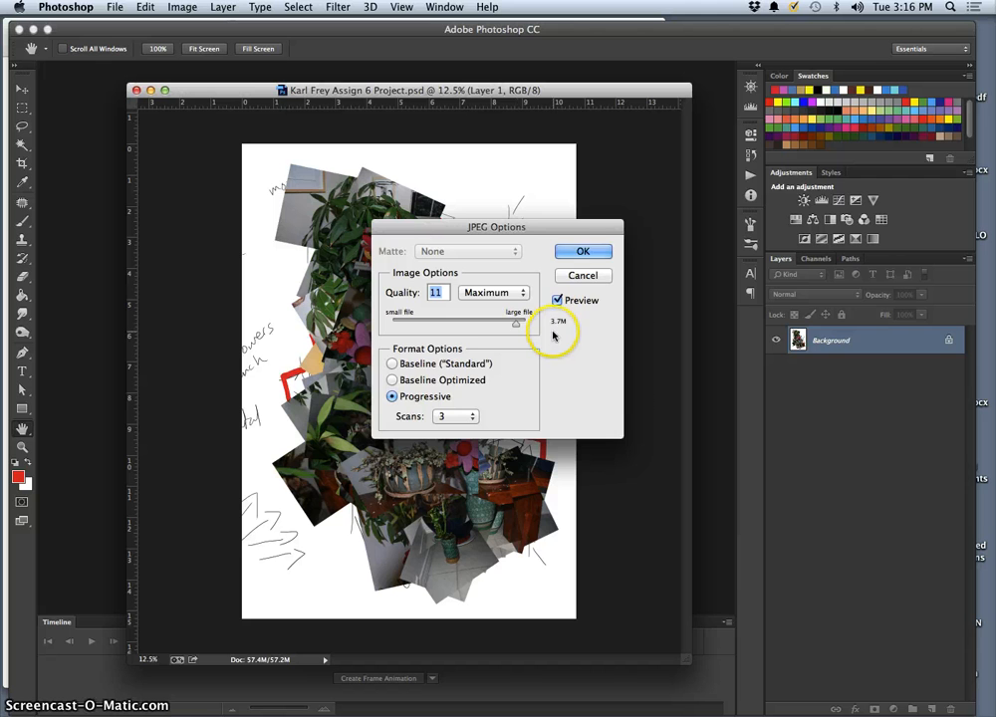
pyautogui.click(582, 251)
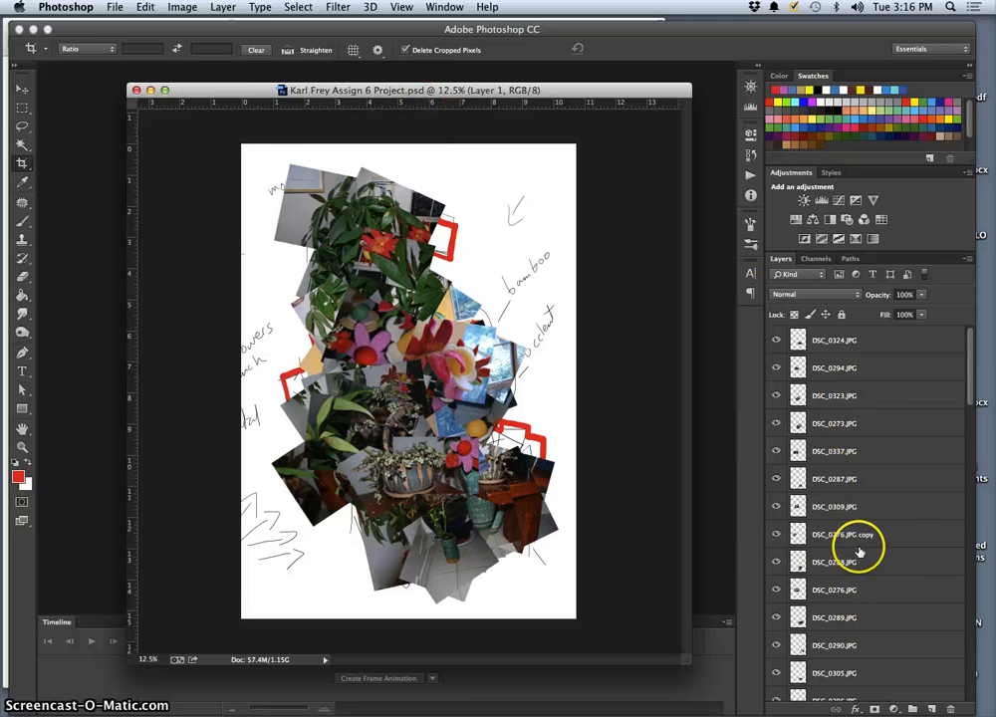
# Place the sketch and Unprocessed JPGs side by side on the desktop, tag the Unprocessed one orange, and return to Photoshop
pyautogui.press('F11')
pyautogui.moveTo(849, 533); pyautogui.dragTo(812, 135)
pyautogui.moveTo(846, 94); pyautogui.dragTo(623, 207)
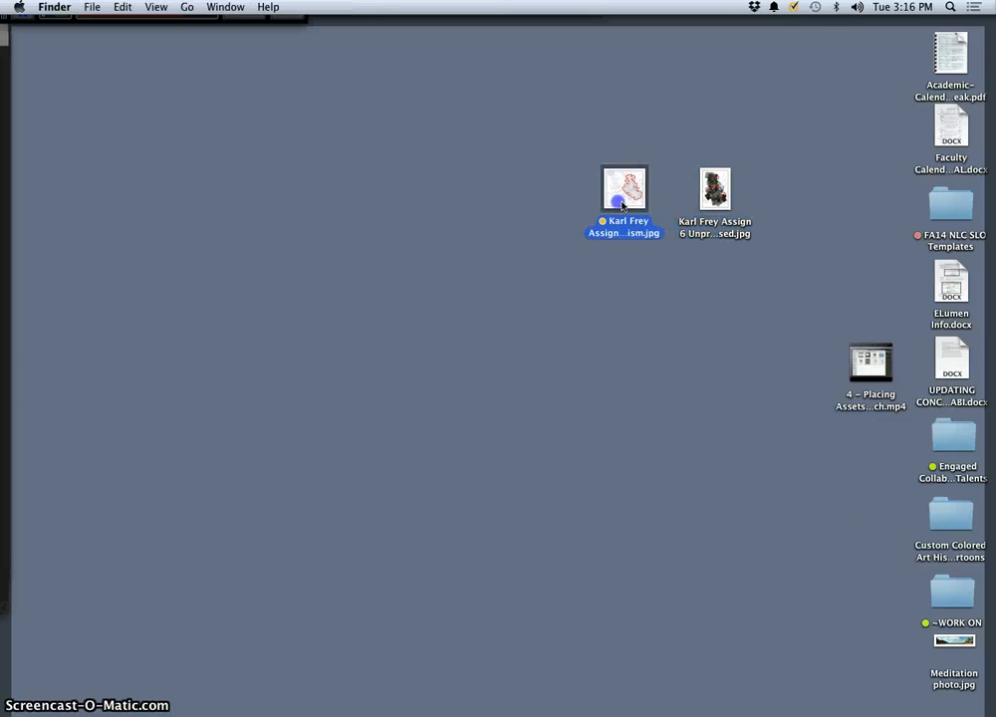
pyautogui.rightClick(699, 221)
pyautogui.click(734, 429)
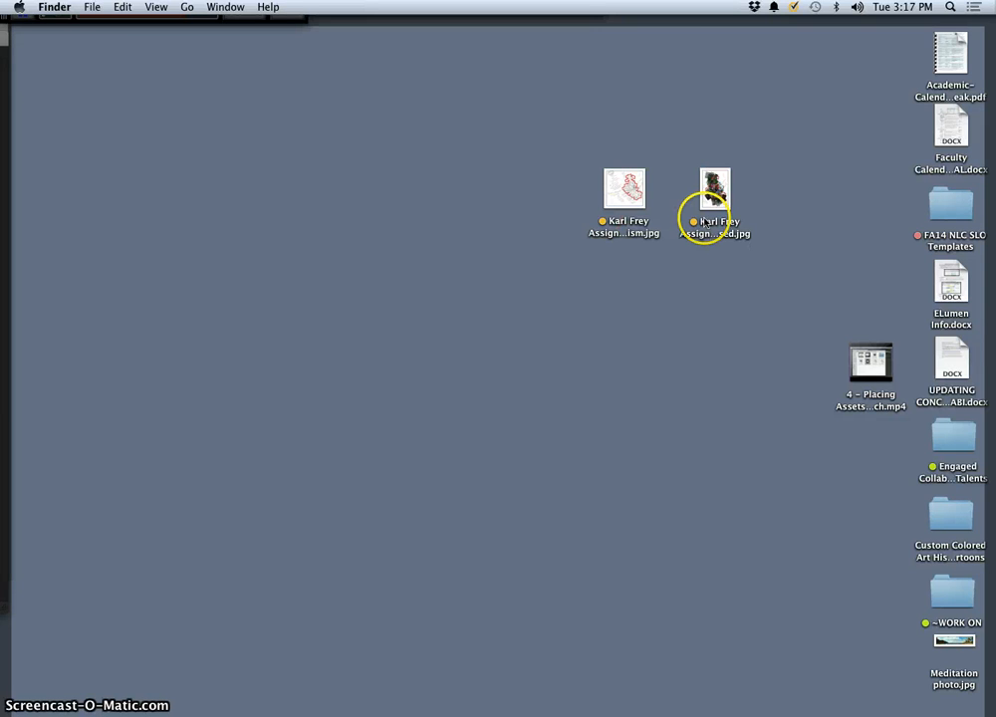
pyautogui.press('F11')
pyautogui.click(555, 282)
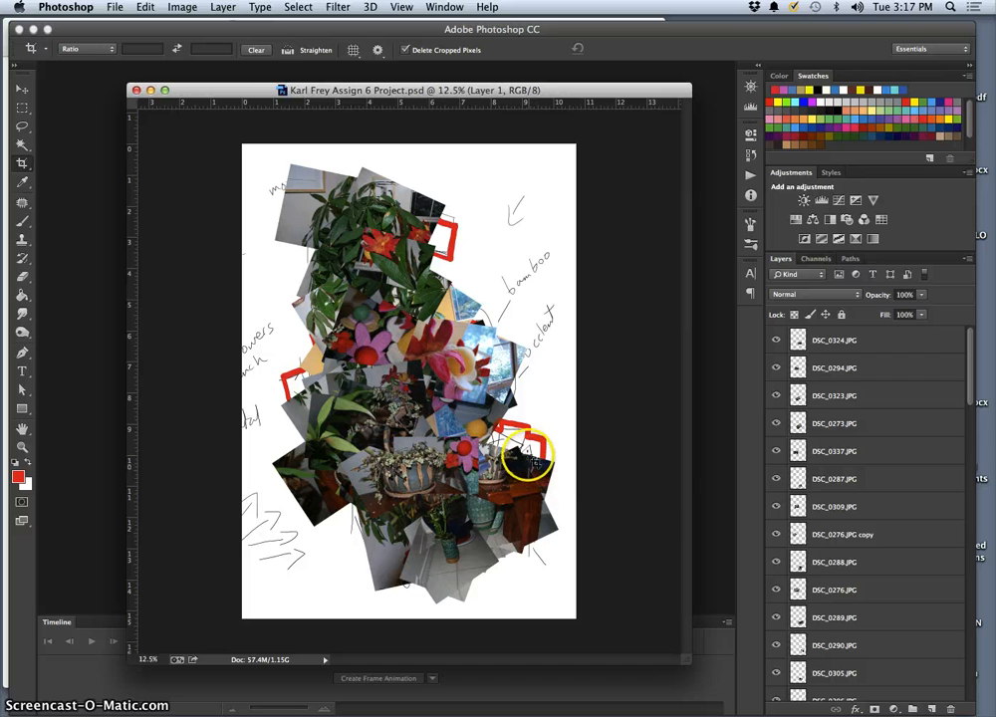
# Pick individual collage photos using the Move tool with layer Auto-Select, and toggle DSC_0333.JPG off and on to identify it
pyautogui.click(22, 92)
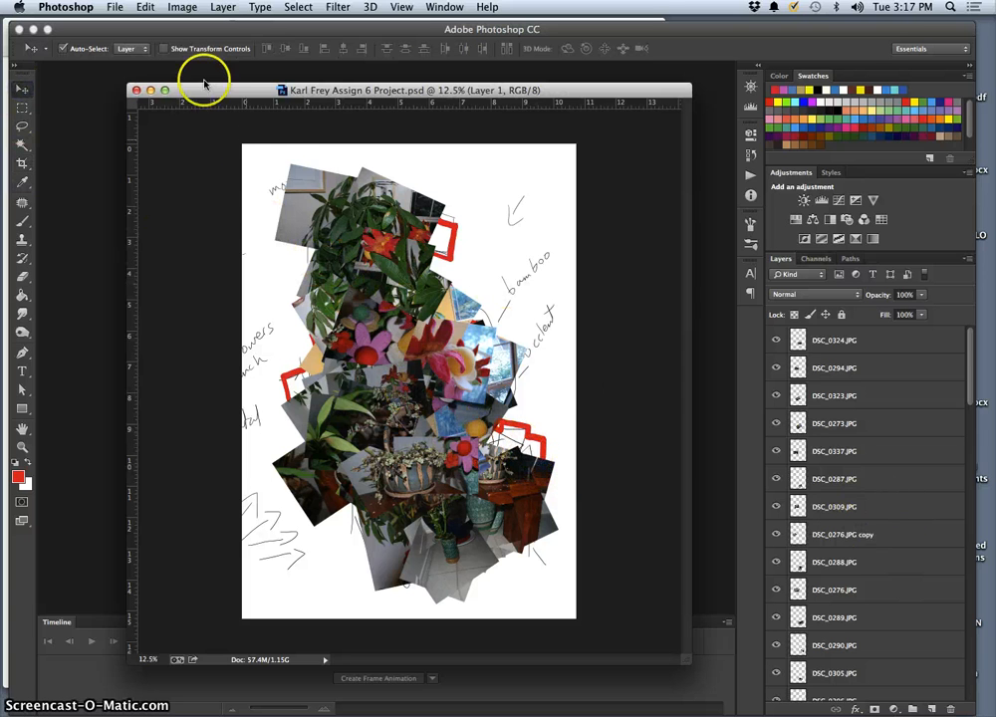
pyautogui.click(374, 414)
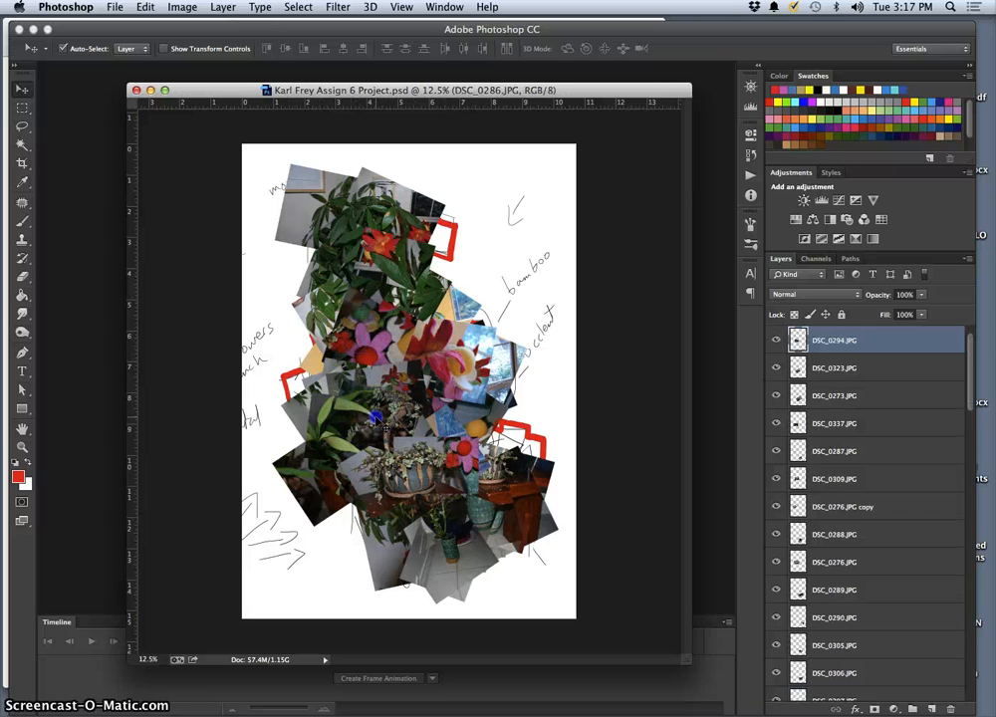
pyautogui.click(444, 474)
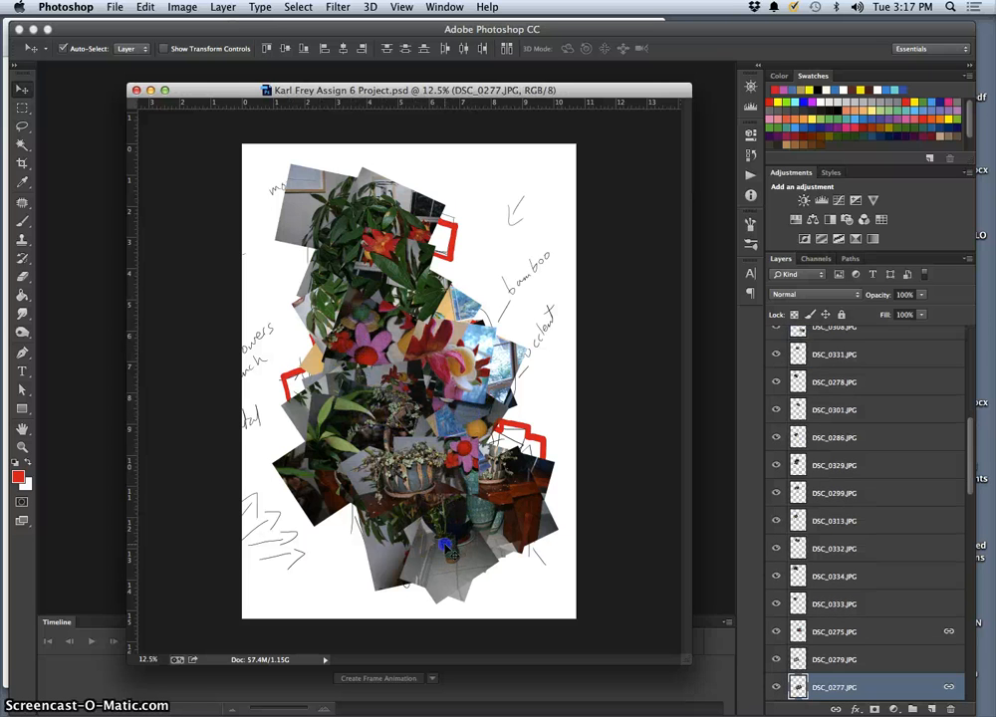
pyautogui.click(384, 536)
pyautogui.click(338, 428)
pyautogui.moveTo(339, 428); pyautogui.dragTo(370, 286)
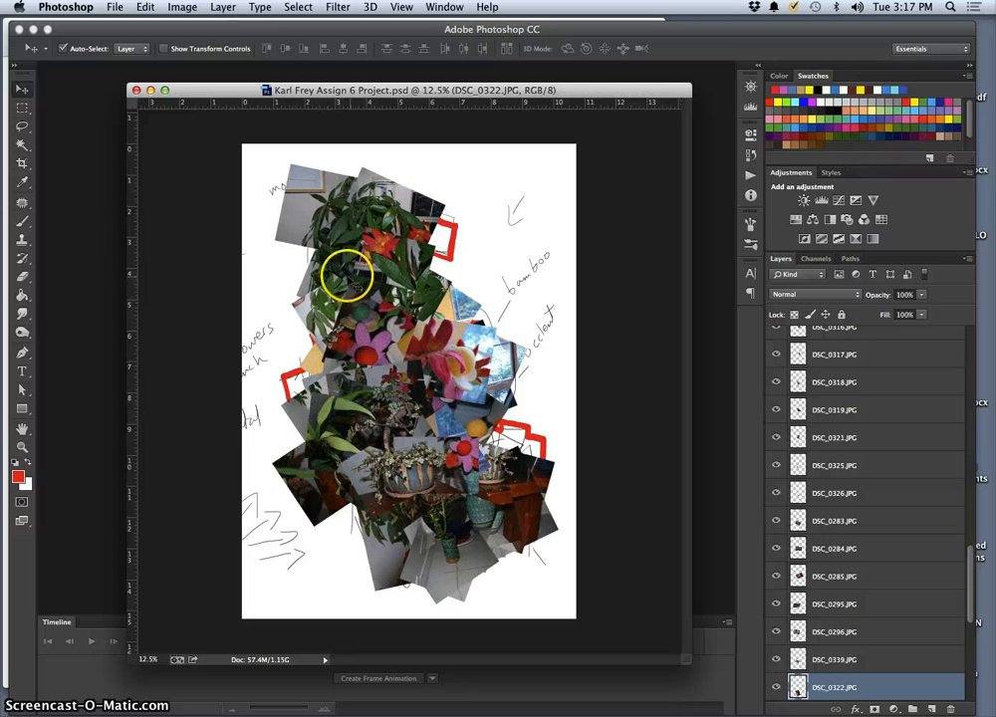
pyautogui.click(318, 272)
pyautogui.click(777, 341)
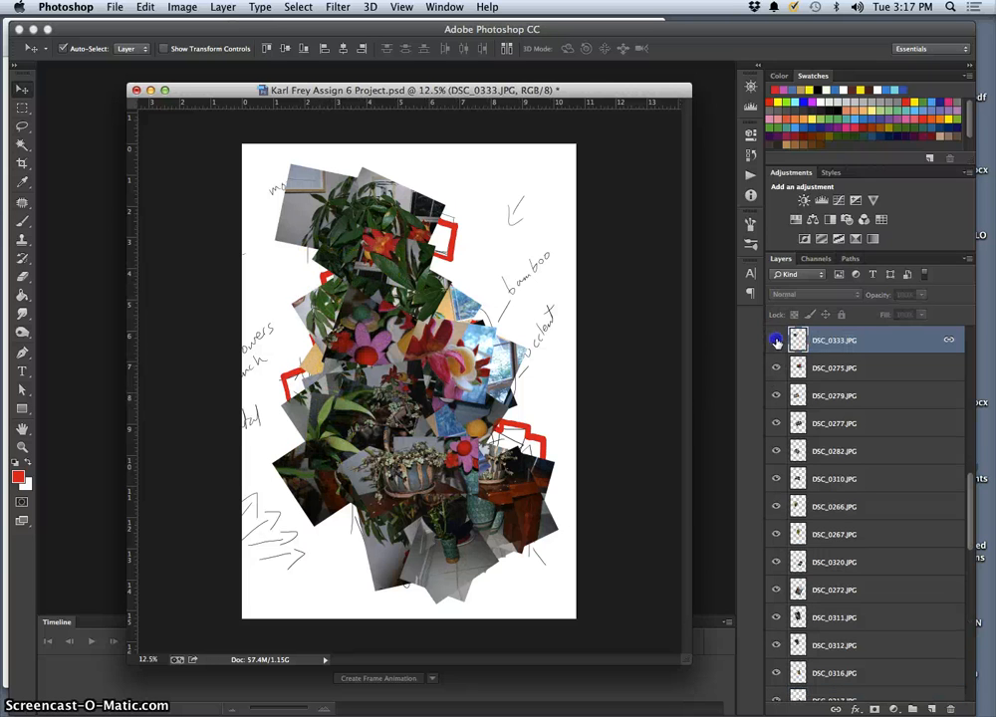
pyautogui.click(776, 340)
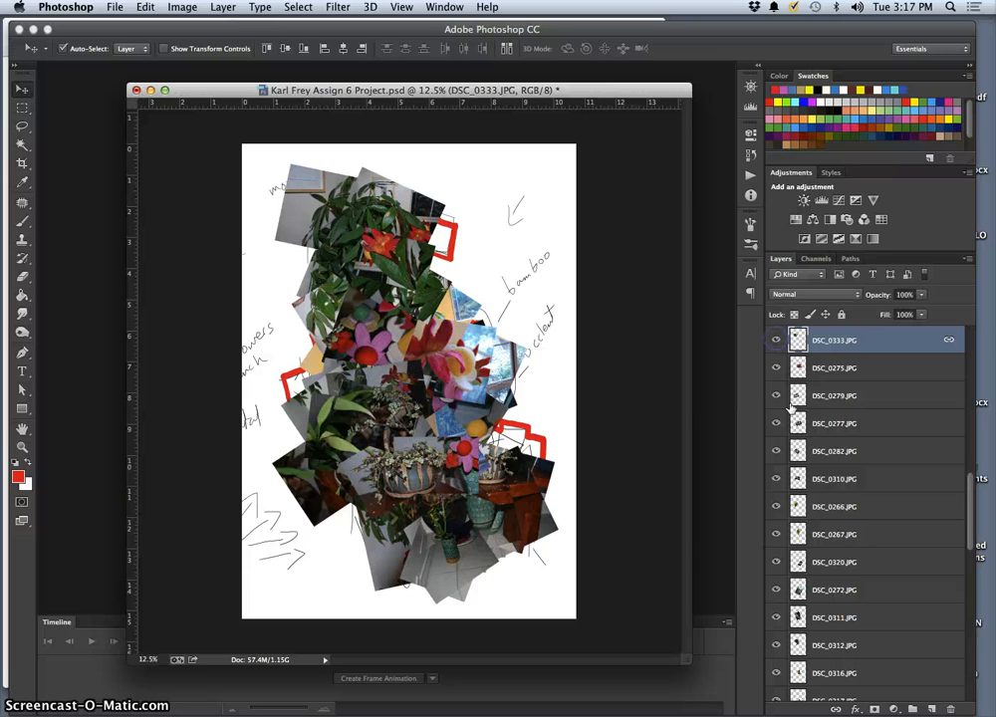
# Hide the Layer 1 sketch and fill the Background layer with White
pyautogui.scroll(-10, 835, 585)
pyautogui.click(777, 660)
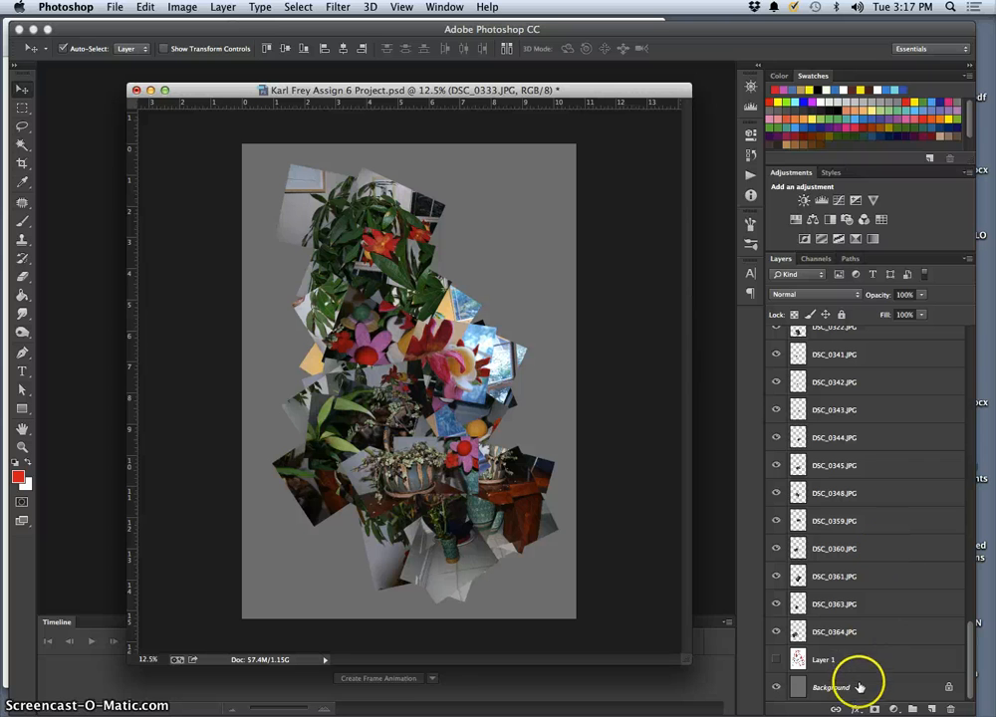
pyautogui.click(829, 687)
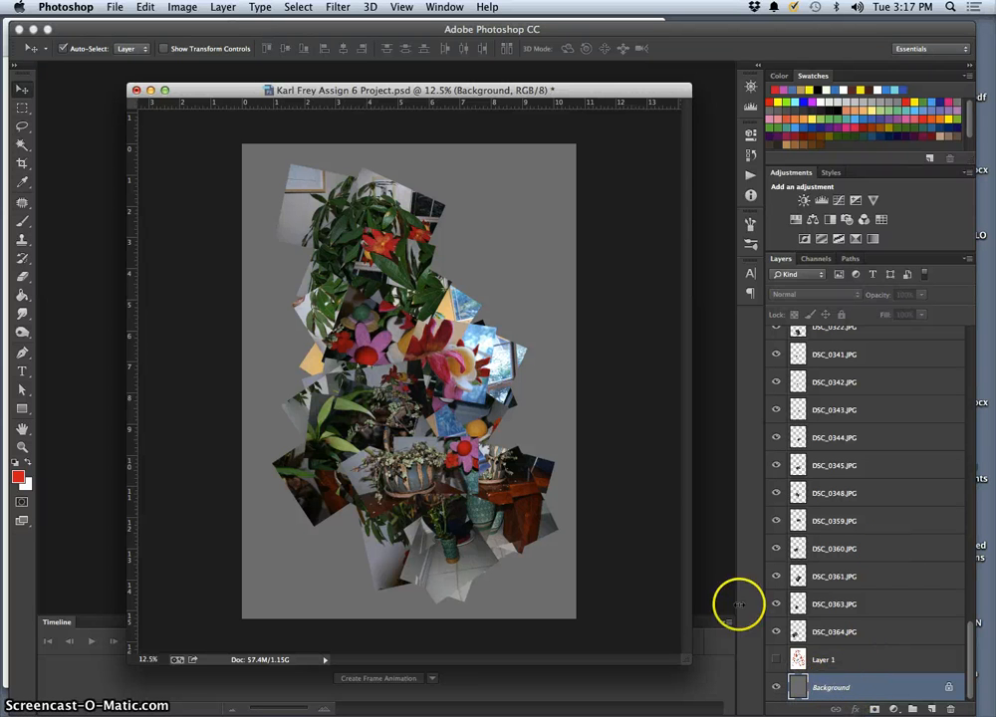
pyautogui.click(145, 7)
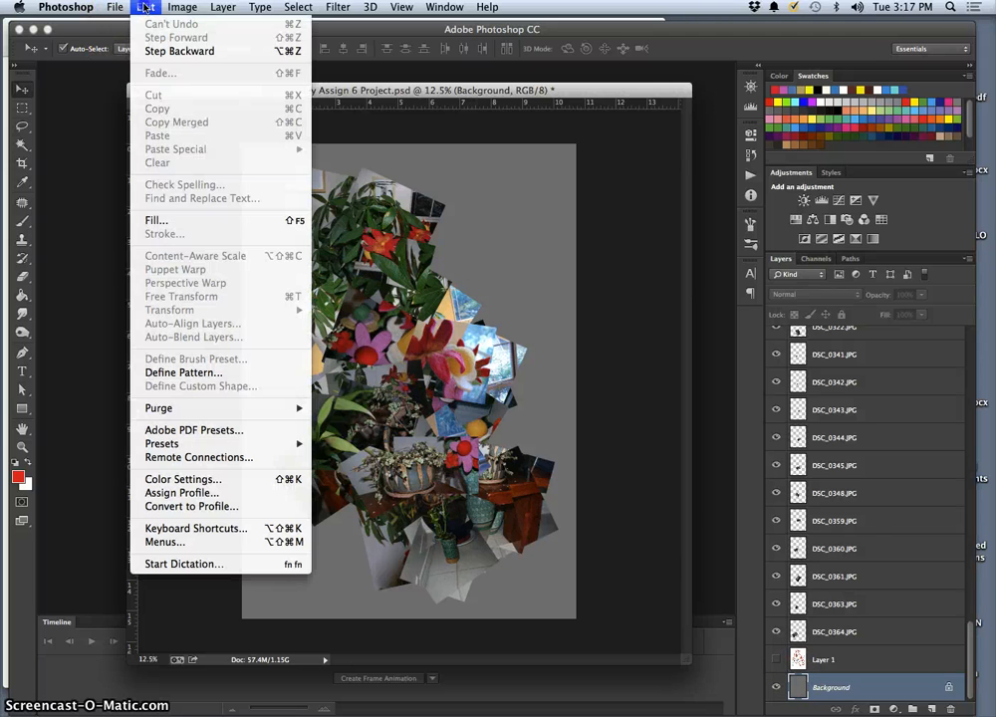
pyautogui.click(160, 219)
pyautogui.click(678, 337)
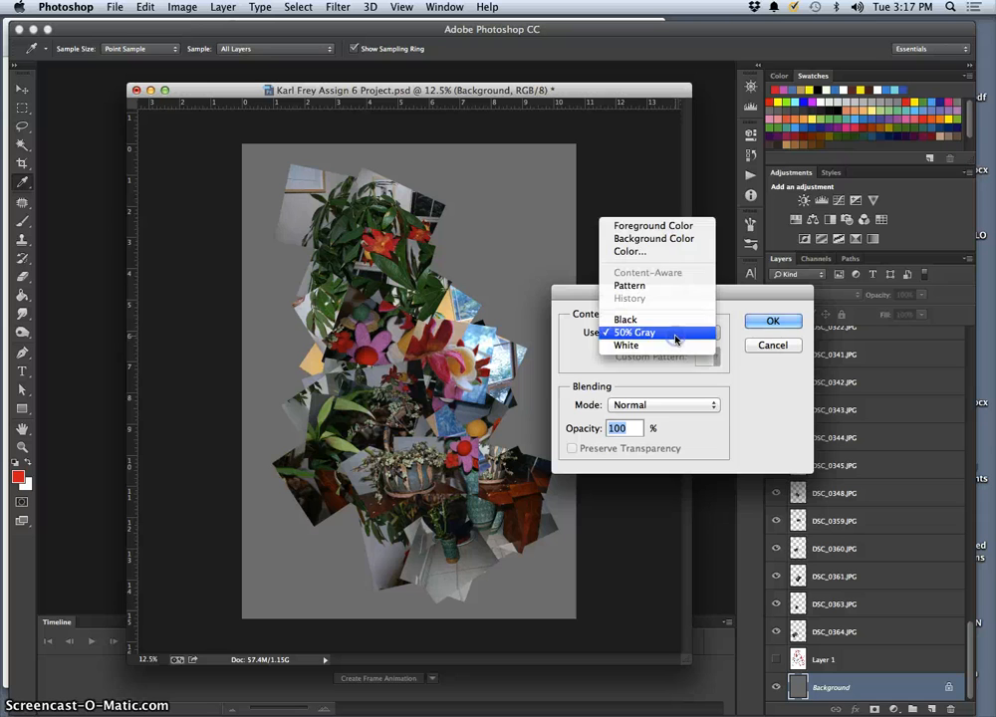
pyautogui.click(667, 346)
pyautogui.click(754, 323)
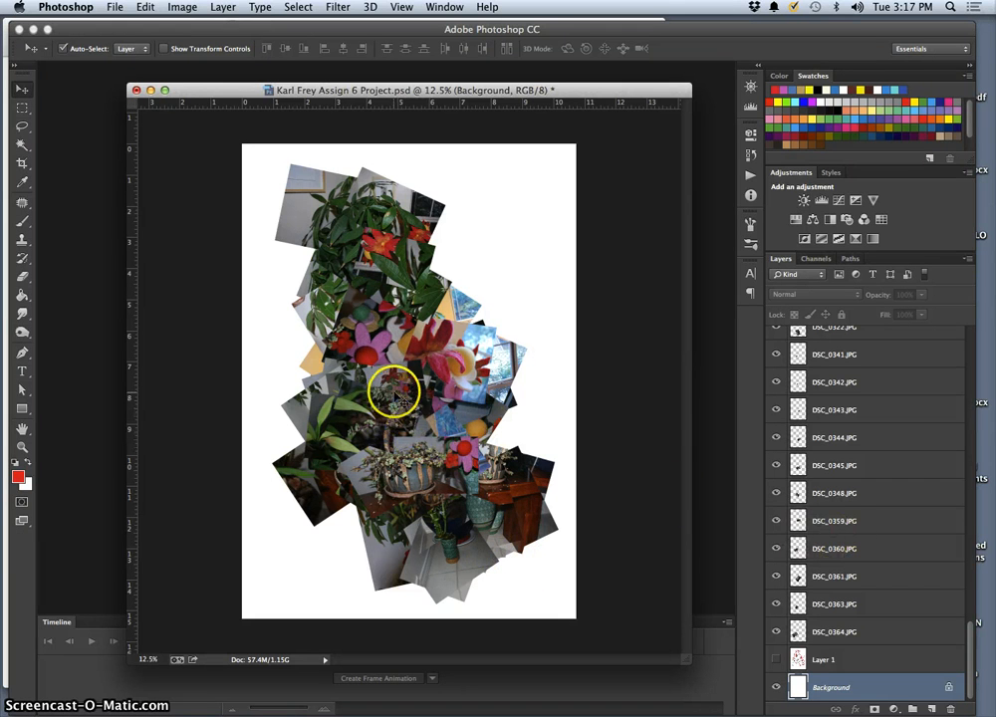
# Pick the DSC_0267.JPG photo in the collage, hide its layer, and inspect the area it covered
pyautogui.click(389, 386)
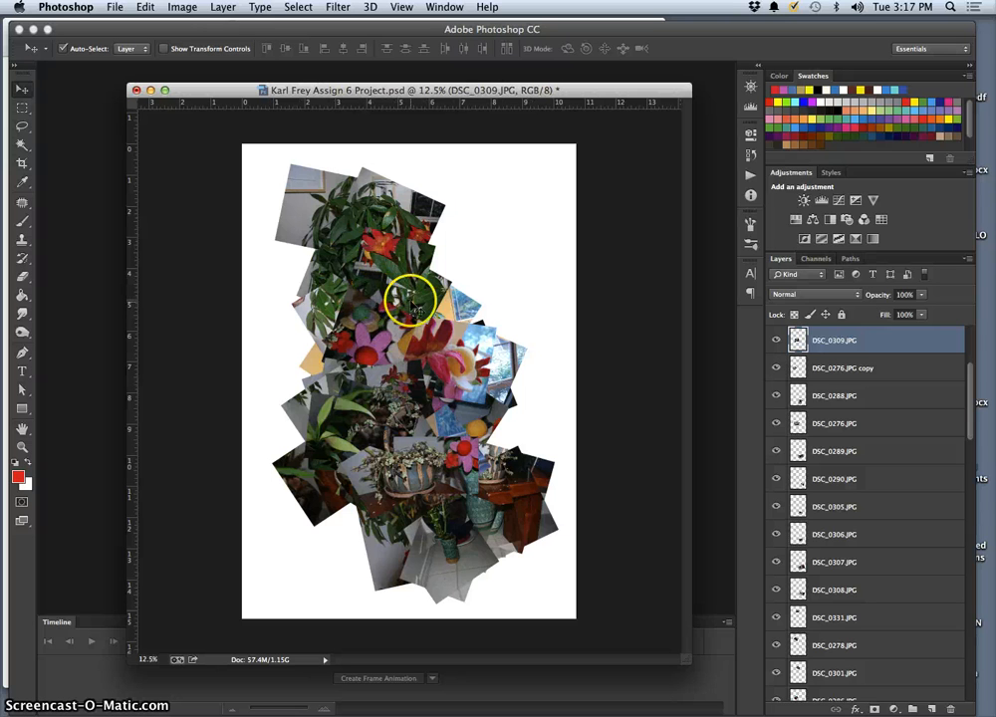
pyautogui.click(457, 309)
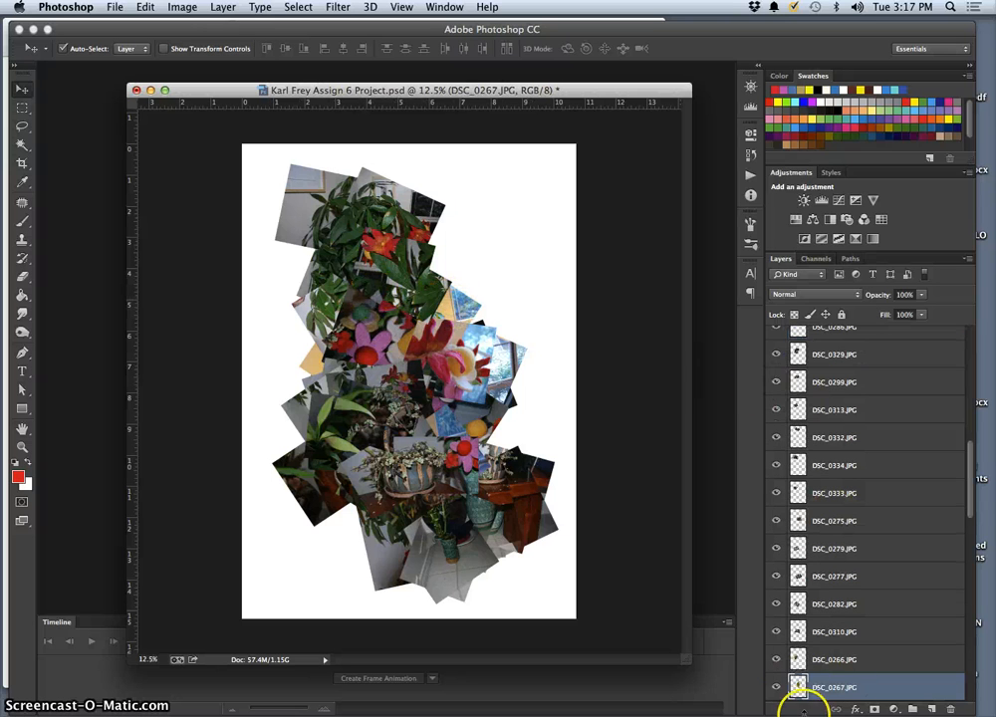
pyautogui.click(776, 689)
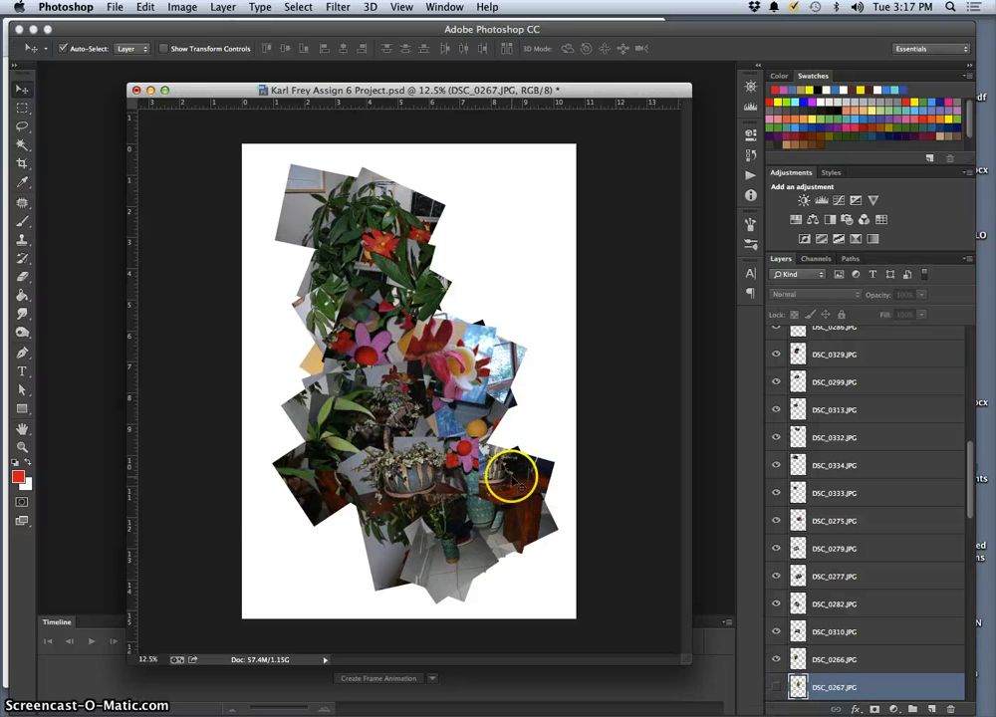
pyautogui.press('super+plus')
pyautogui.press('super+plus')
pyautogui.press('super+plus')
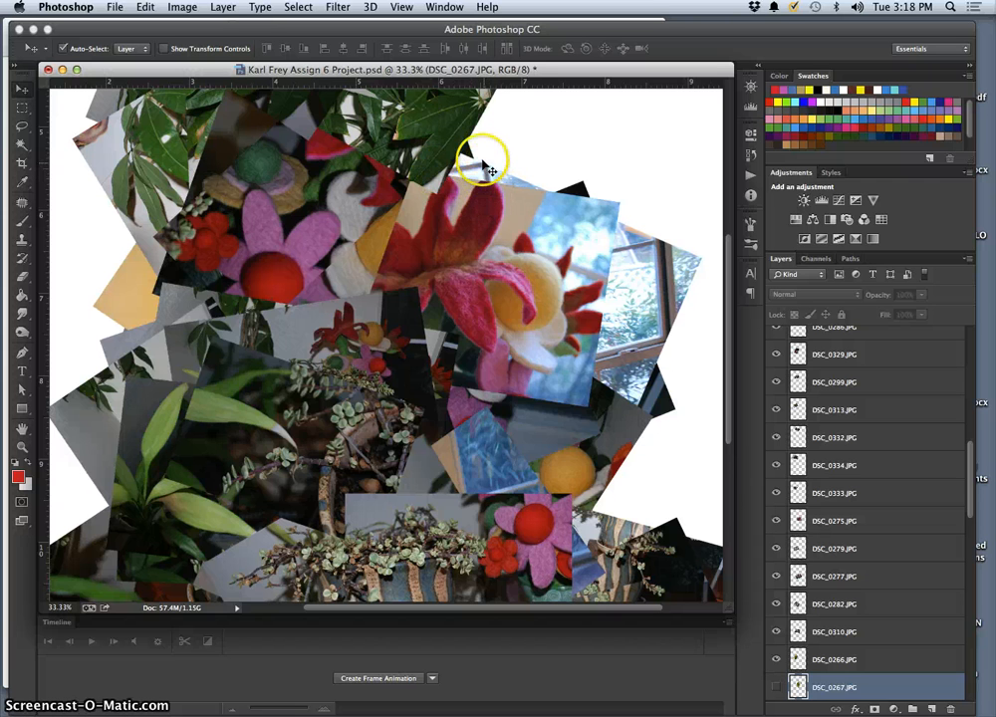
pyautogui.press('super+minus')
pyautogui.press('super+minus')
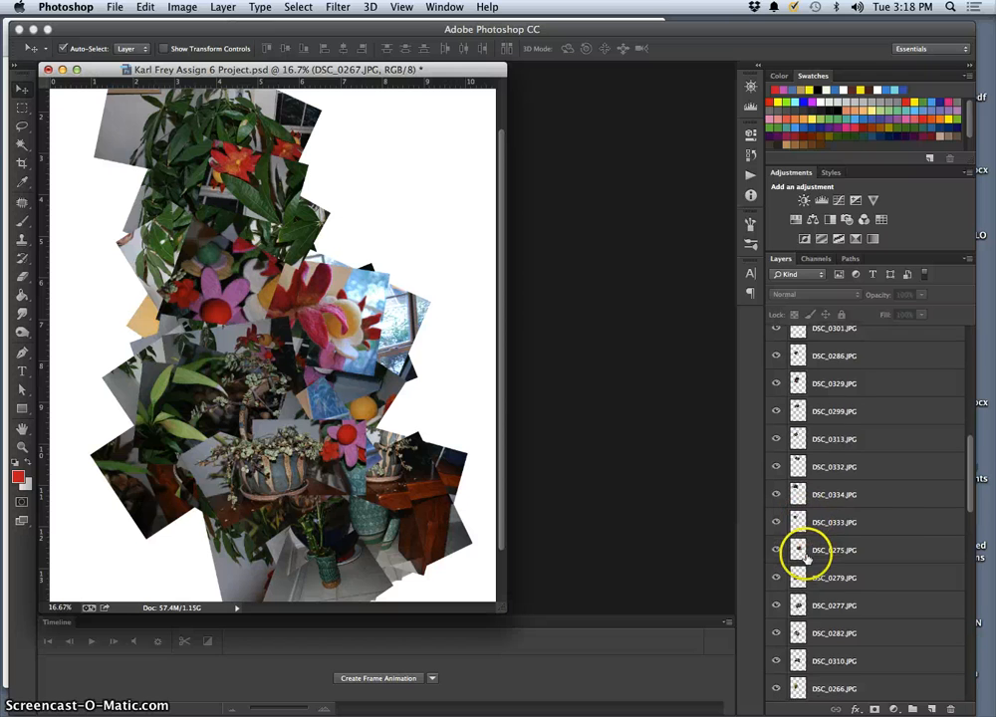
# Toggle DSC_0267.JPG on and off to compare the collage with and without it, leaving it hidden
pyautogui.scroll(-2, 797, 578)
pyautogui.click(777, 628)
pyautogui.click(777, 628)
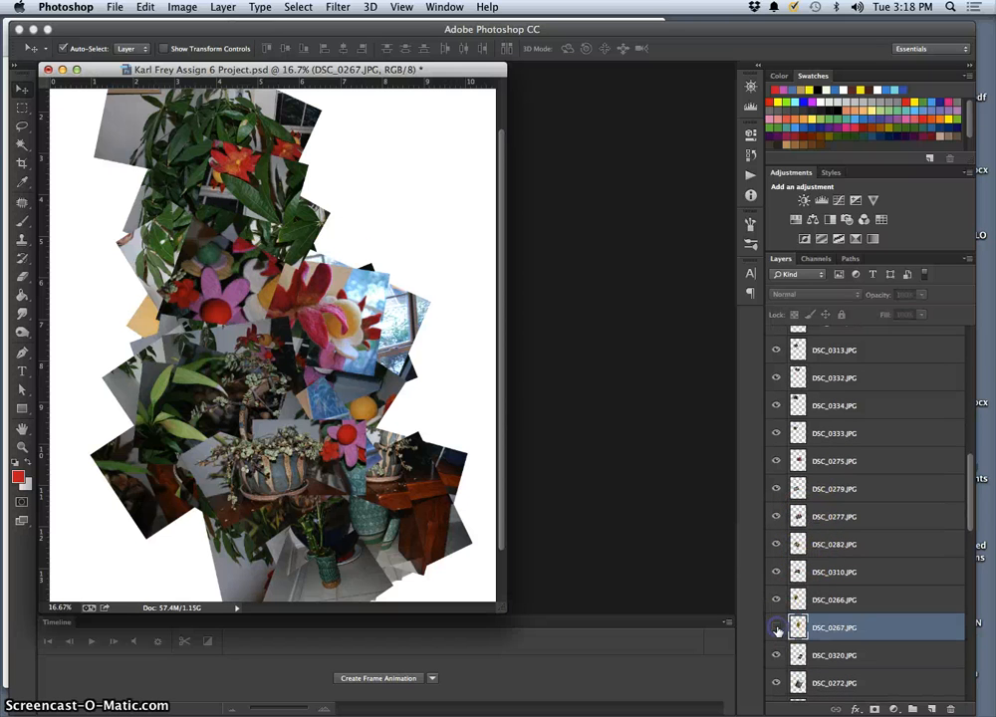
pyautogui.click(777, 628)
pyautogui.click(777, 629)
pyautogui.scroll(1, 336, 215)
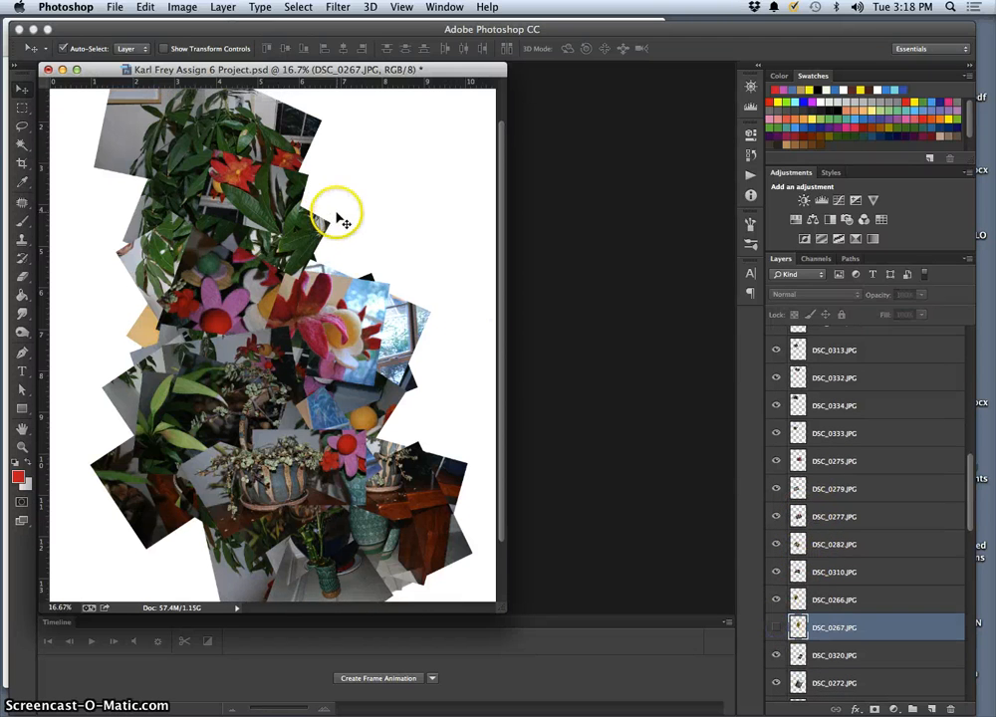
pyautogui.scroll(2, 276, 298)
pyautogui.scroll(1, 229, 251)
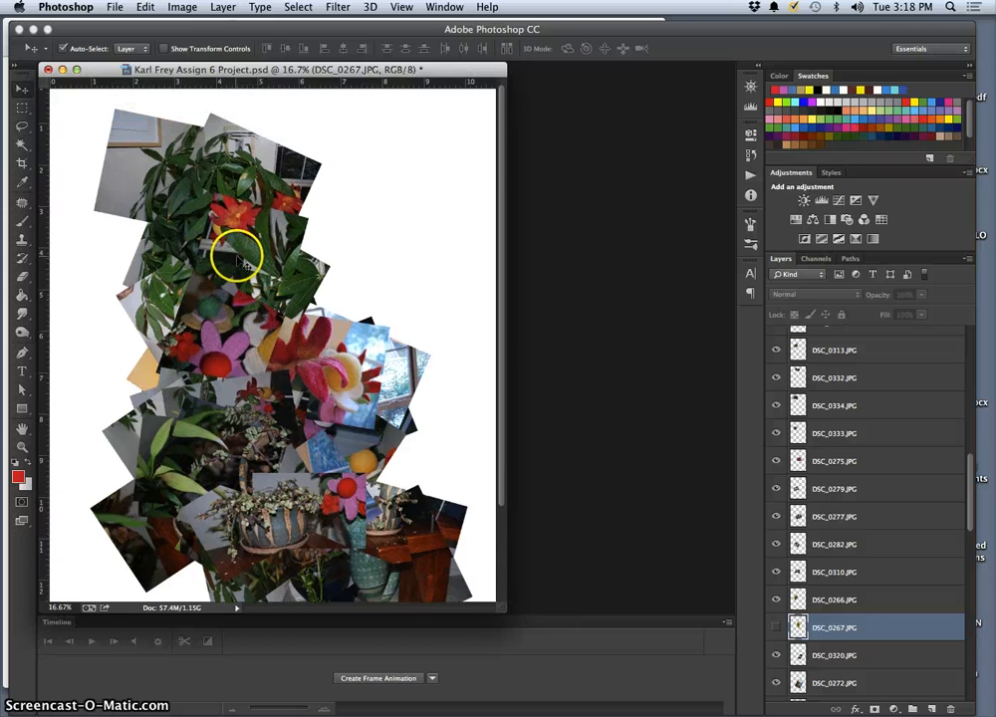
pyautogui.scroll(1, 262, 274)
pyautogui.scroll(-5, 283, 293)
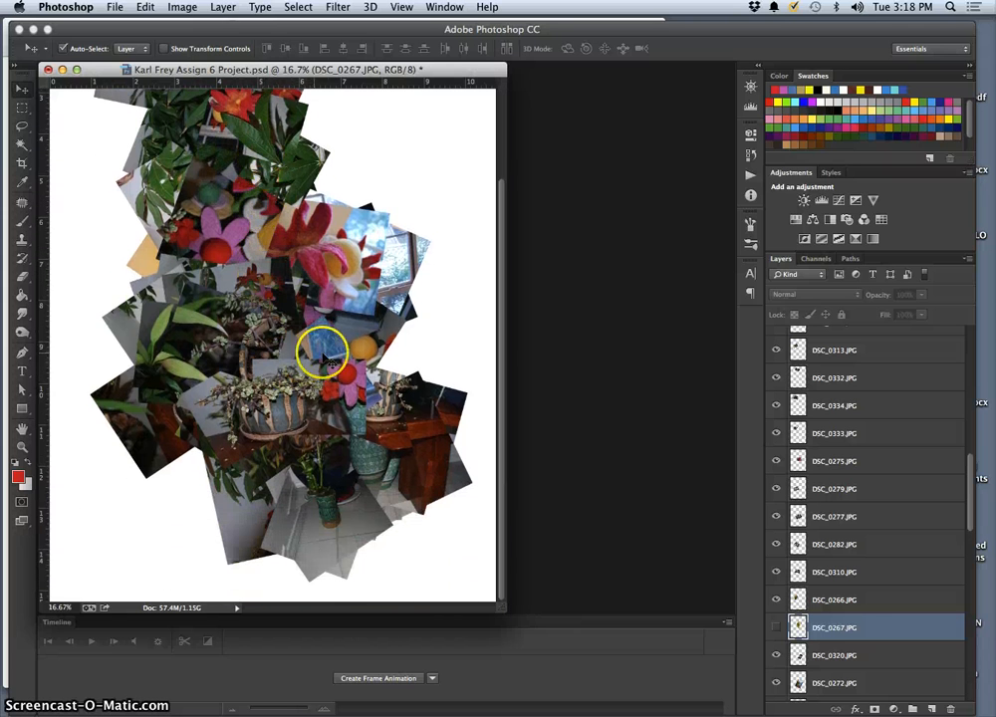
# Select DSC_0320.JPG and toggle its visibility off and on to see what it contributes
pyautogui.click(803, 652)
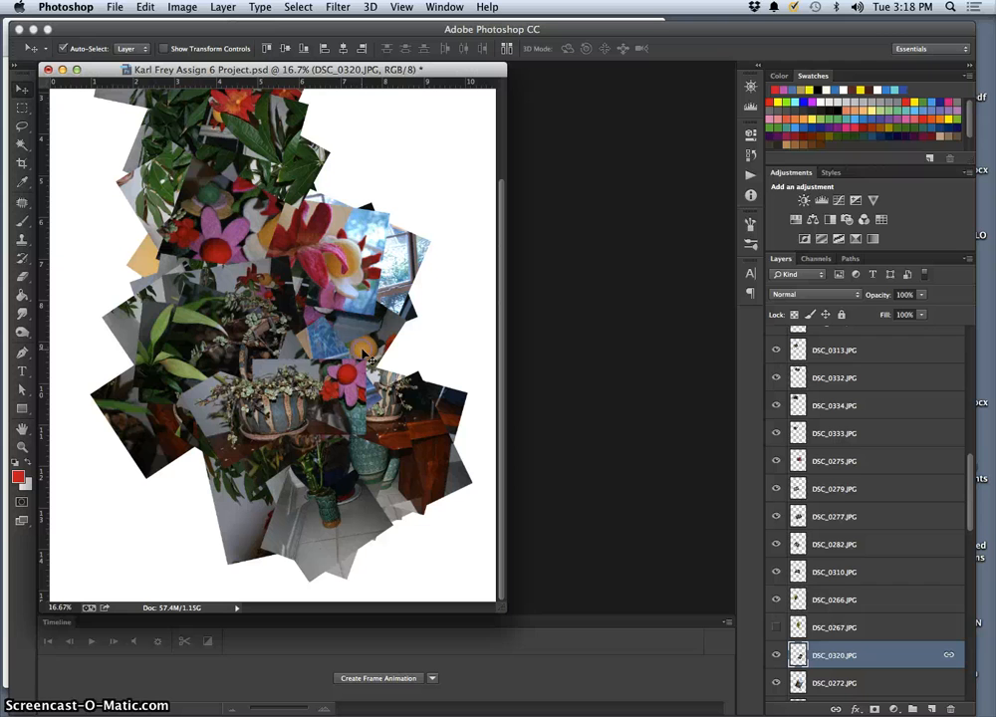
pyautogui.click(777, 654)
pyautogui.click(777, 655)
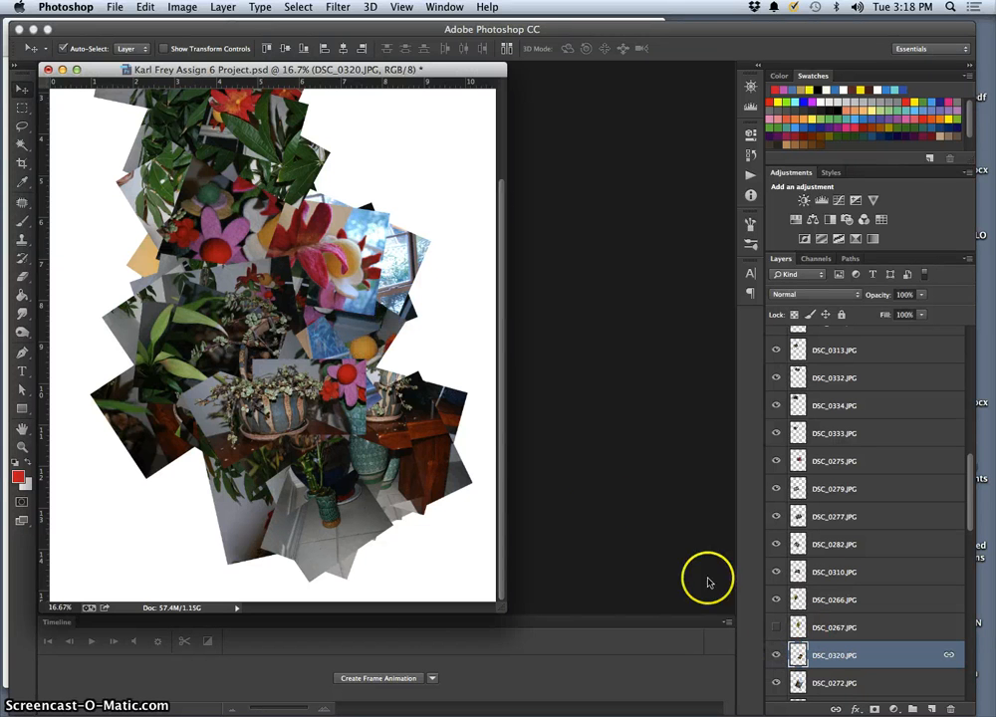
# Pick DSC_0322.JPG, compare the whole collage with and without it, and leave that layer hidden
pyautogui.click(371, 418)
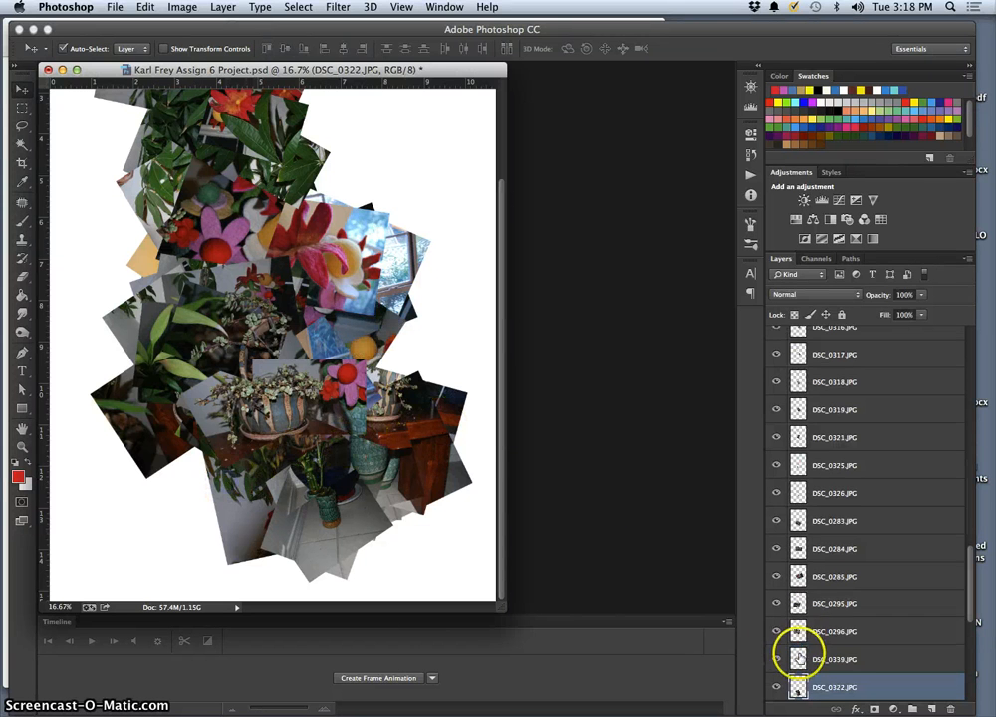
pyautogui.click(775, 687)
pyautogui.click(775, 687)
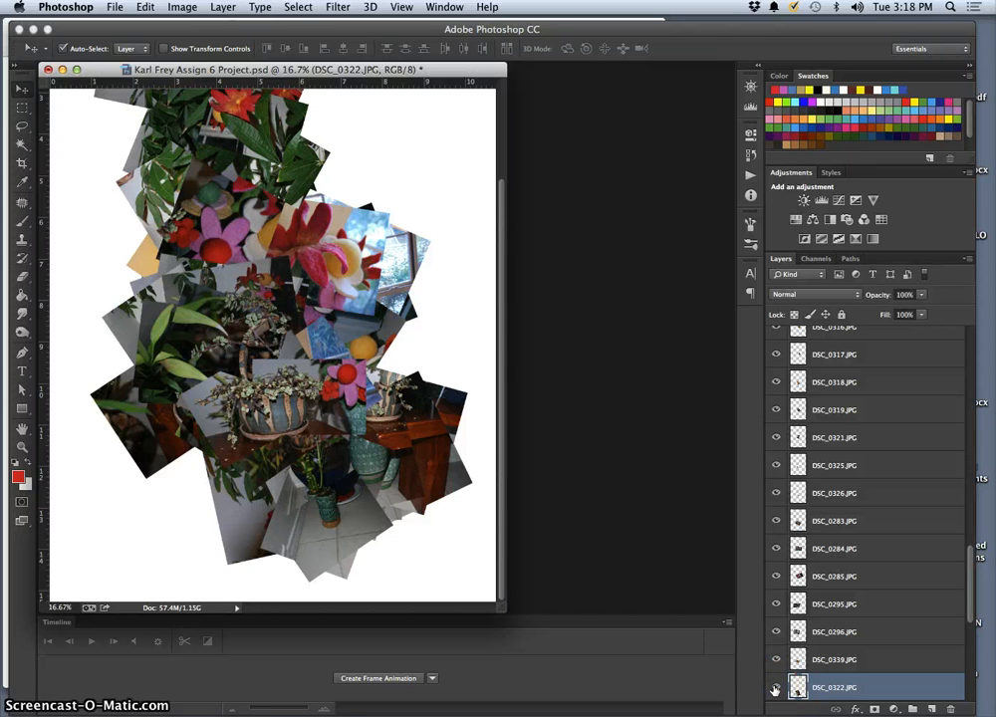
pyautogui.click(775, 687)
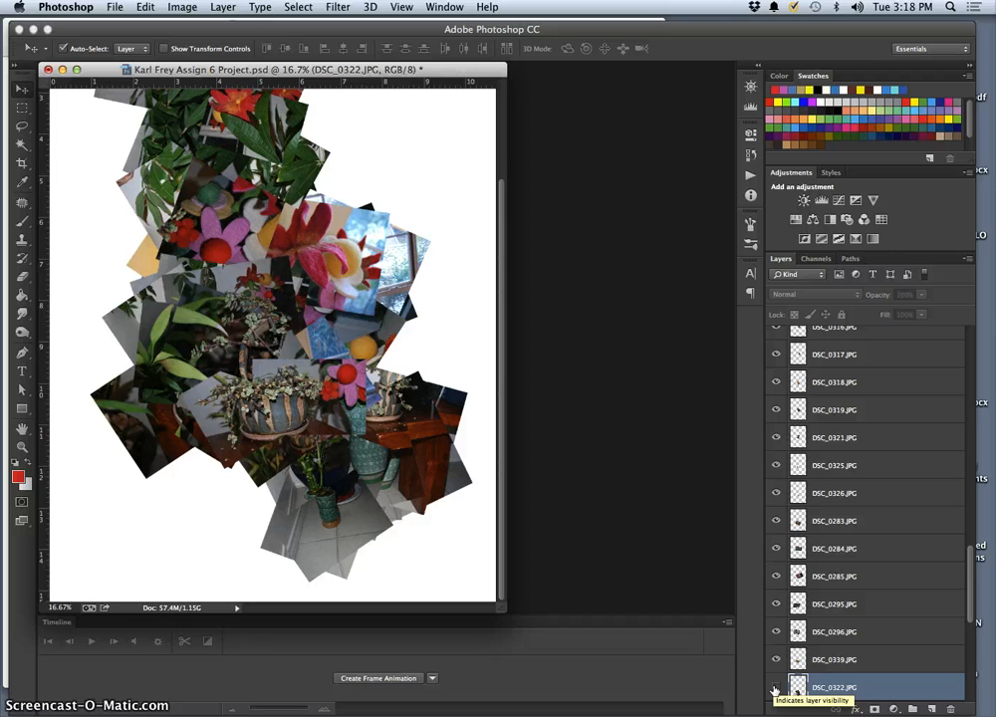
pyautogui.press('super+minus')
pyautogui.click(775, 687)
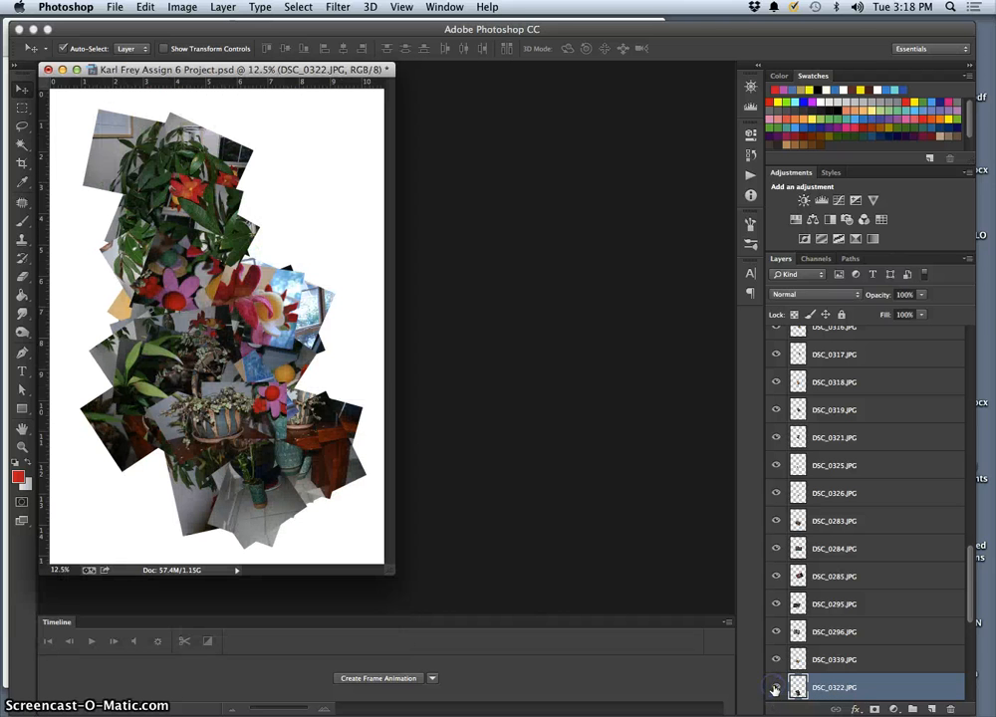
pyautogui.click(775, 687)
pyautogui.click(775, 688)
pyautogui.click(775, 687)
pyautogui.click(775, 687)
pyautogui.click(775, 687)
pyautogui.click(775, 687)
pyautogui.click(775, 687)
pyautogui.click(775, 687)
pyautogui.click(775, 687)
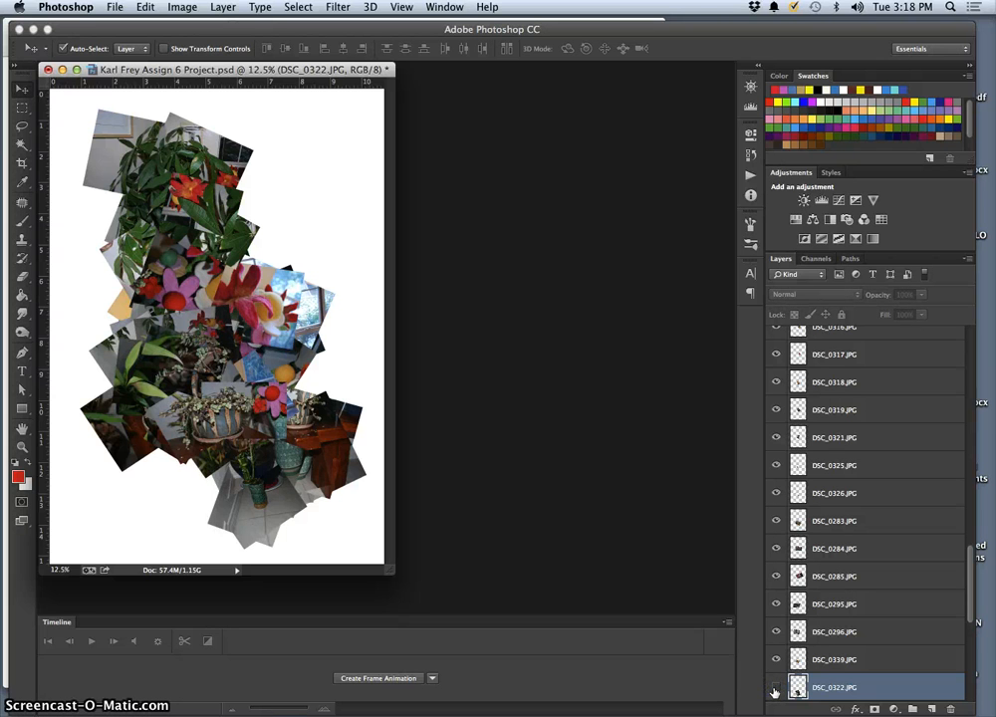
pyautogui.click(775, 687)
pyautogui.click(774, 687)
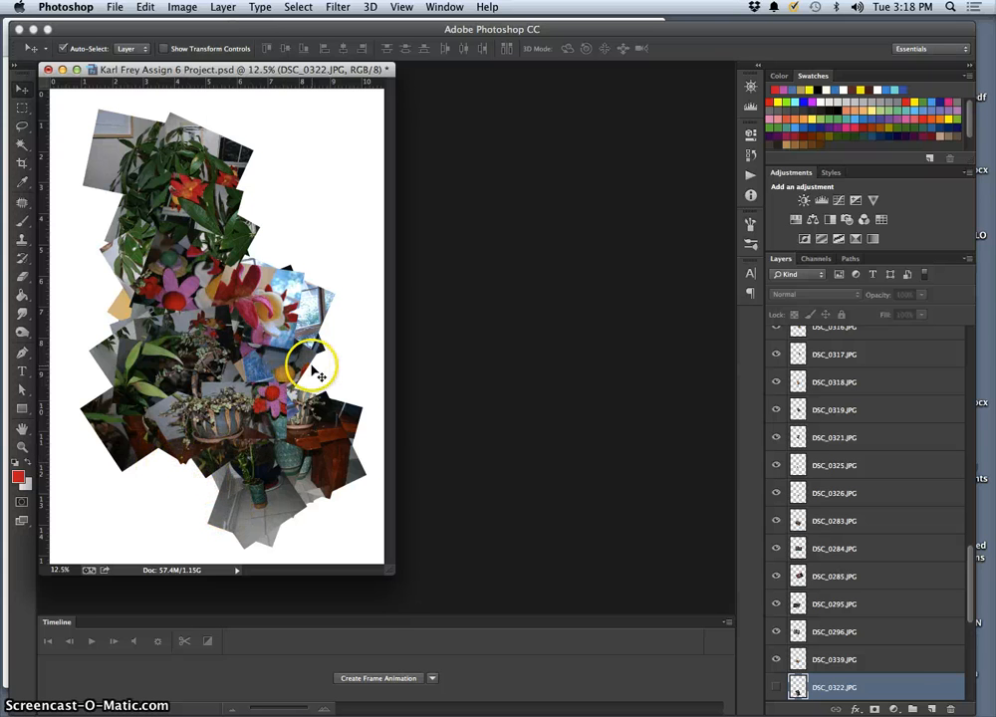
# Enlarge the document window around the collage and apply Auto Tone to the plant photo DSC_0278.JPG
pyautogui.press('super+plus')
pyautogui.scroll(5, 337, 367)
pyautogui.scroll(-5, 342, 368)
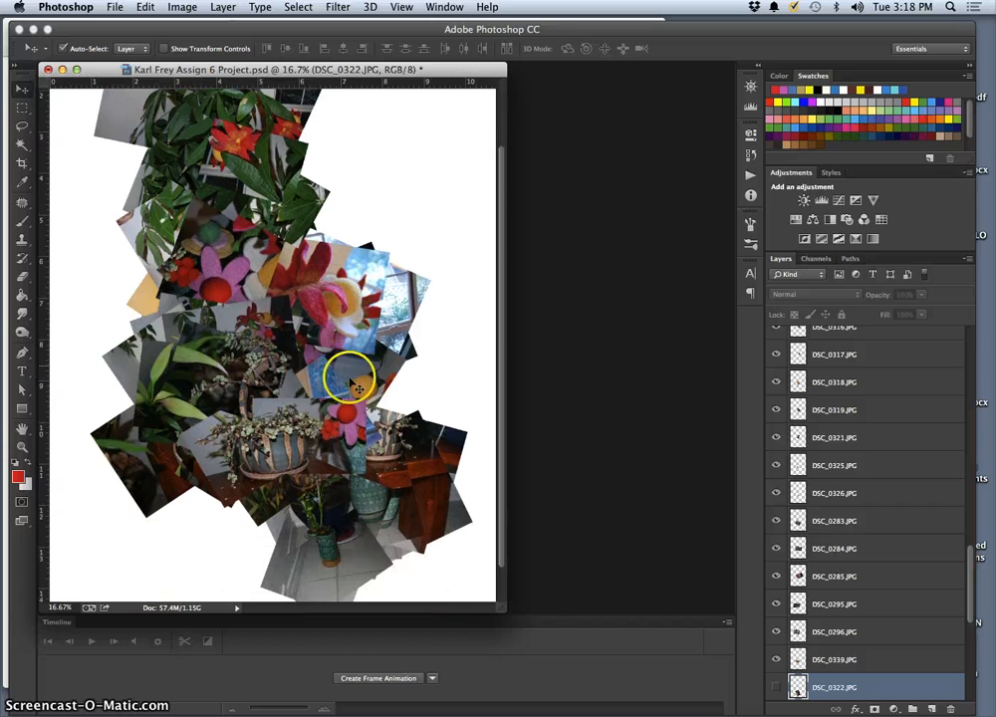
pyautogui.moveTo(502, 610); pyautogui.dragTo(647, 688)
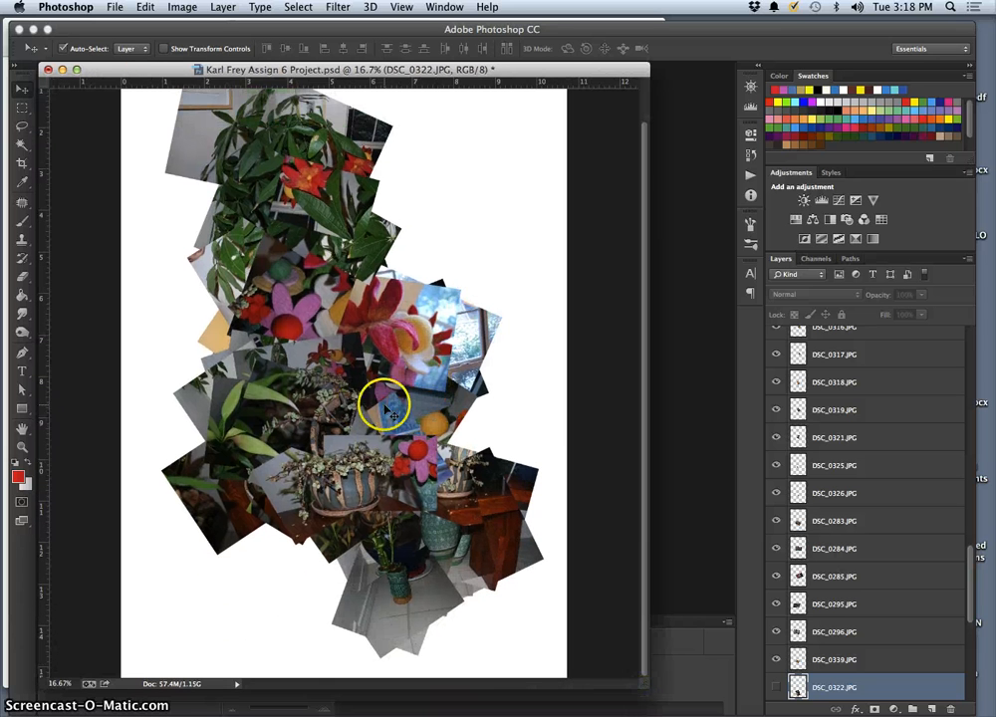
pyautogui.click(249, 163)
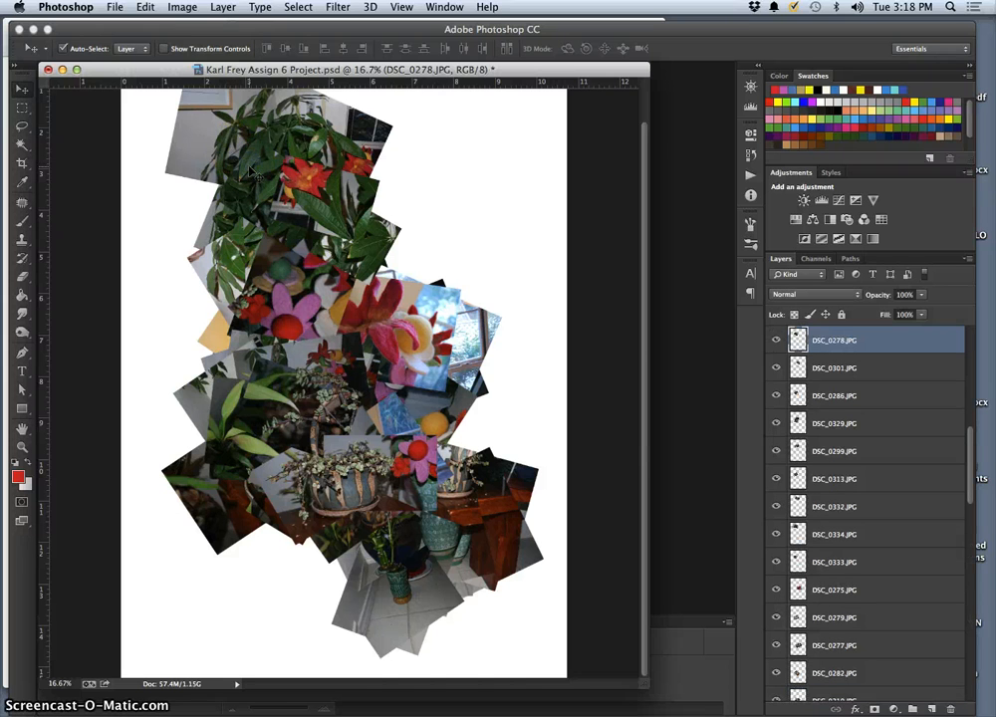
pyautogui.click(182, 8)
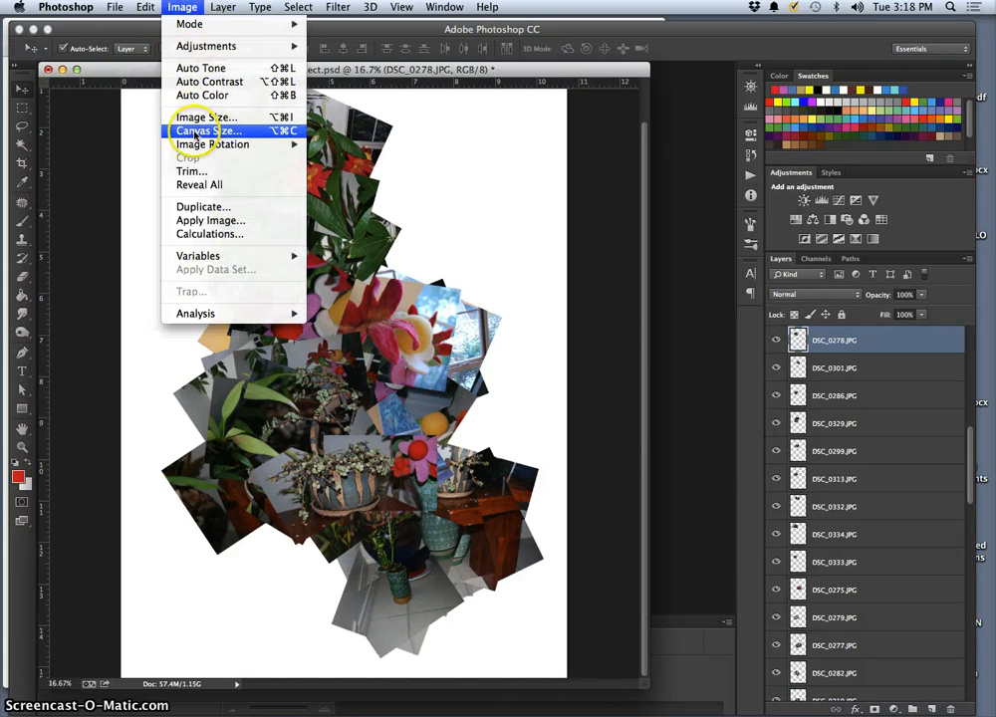
pyautogui.moveTo(216, 145)
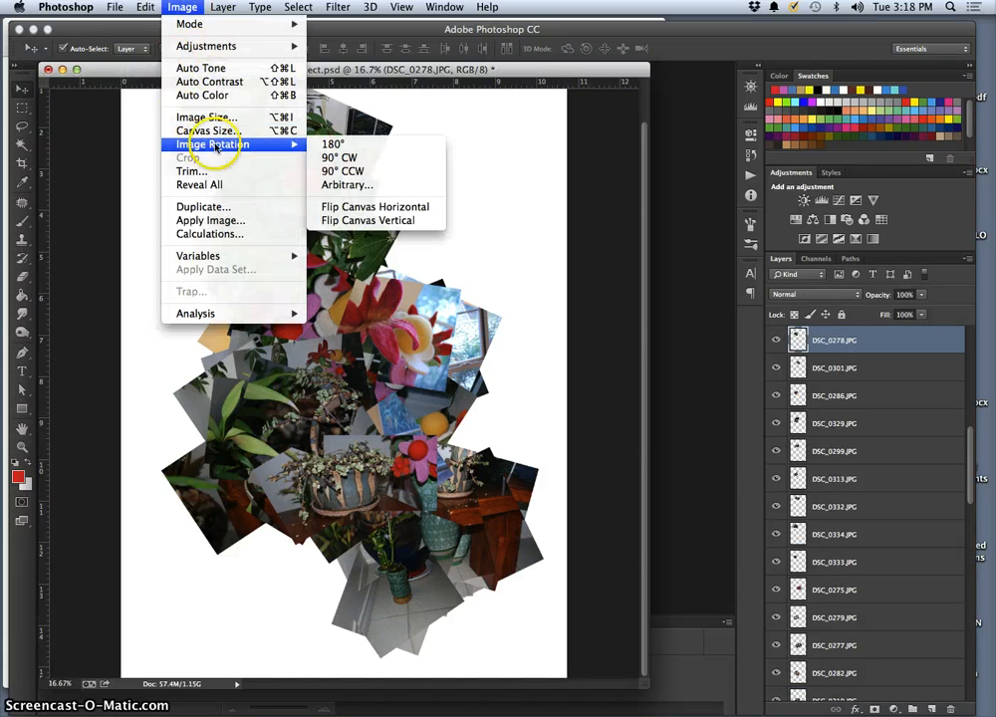
pyautogui.click(205, 69)
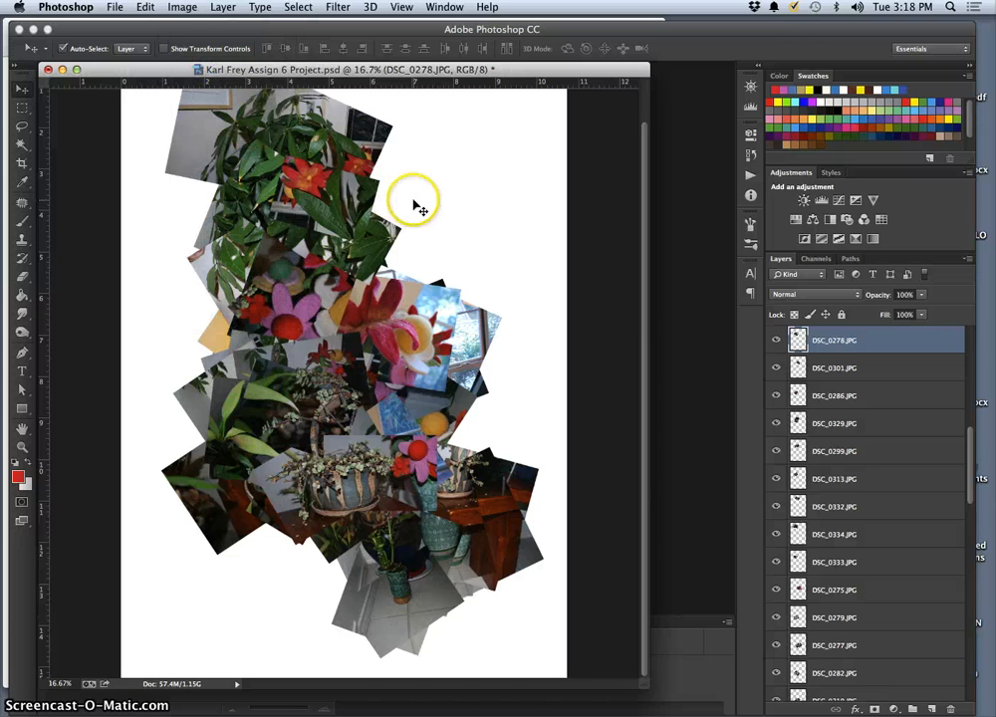
# Repeatedly undo and redo the Auto Tone correction to compare the photo before and after
pyautogui.press('super+z')
pyautogui.press('super+z')
pyautogui.press('super+z')
pyautogui.press('super+z')
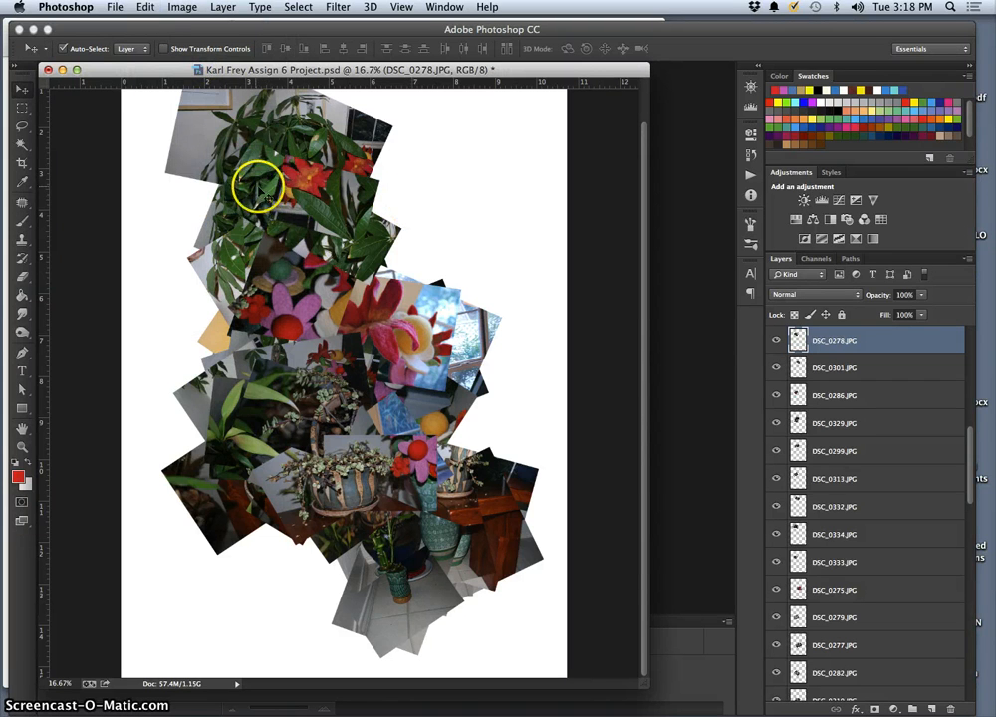
pyautogui.press('super+z')
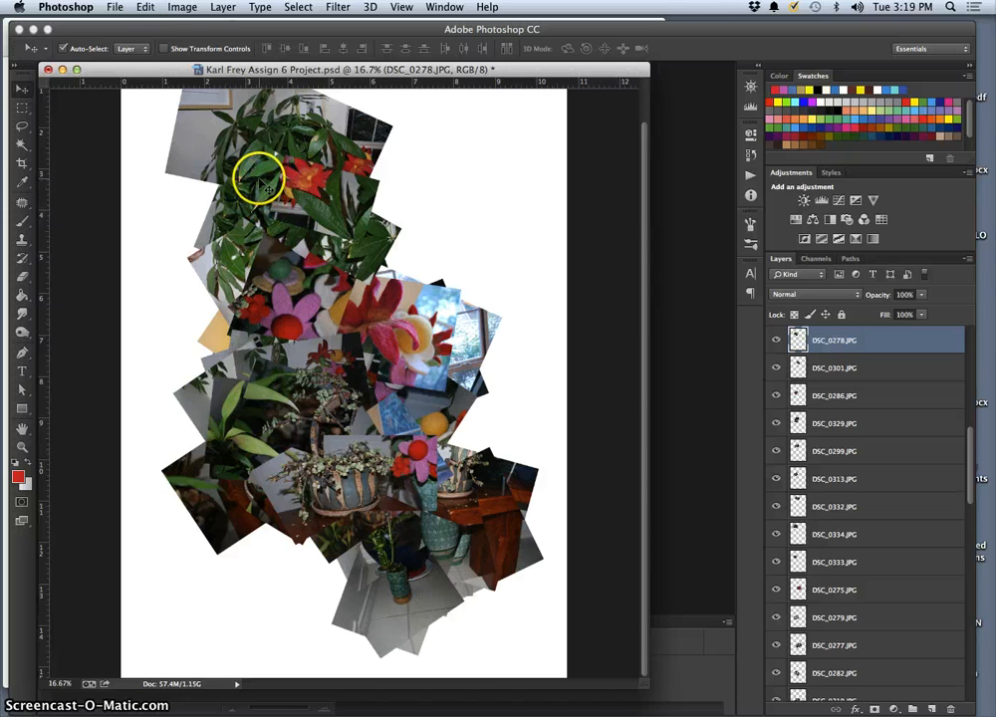
# Apply Auto Color to DSC_0334.JPG, the photo at the collage's upper-left corner
pyautogui.click(214, 127)
pyautogui.click(182, 8)
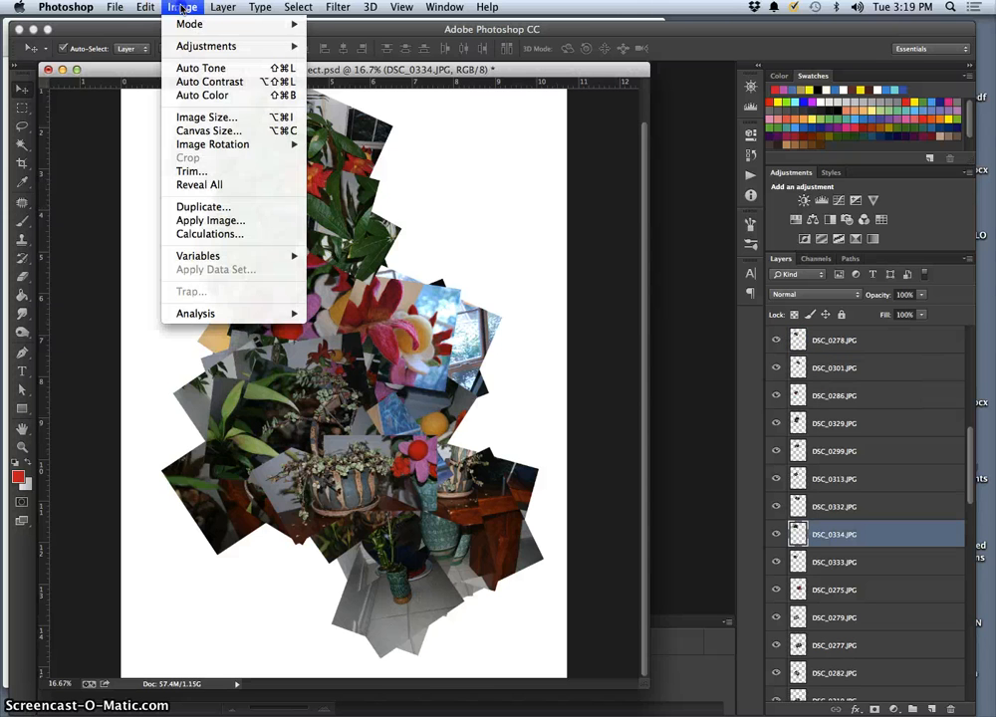
pyautogui.click(167, 95)
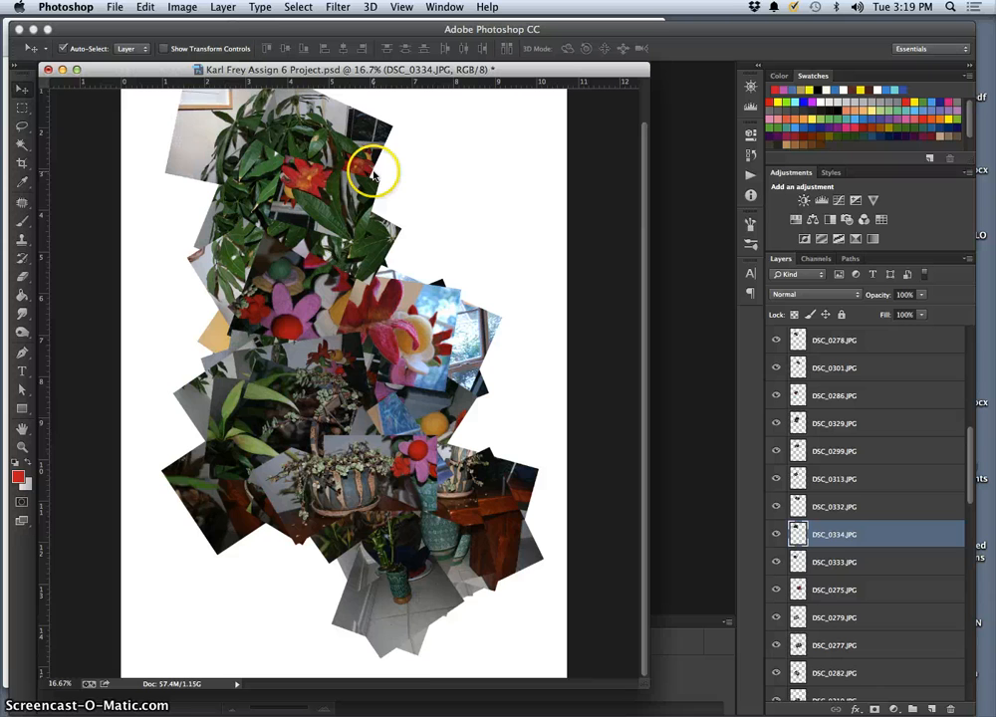
# Apply Auto Color to DSC_0286.JPG, the photo of felt flowers in the middle of the collage
pyautogui.scroll(3, 375, 175)
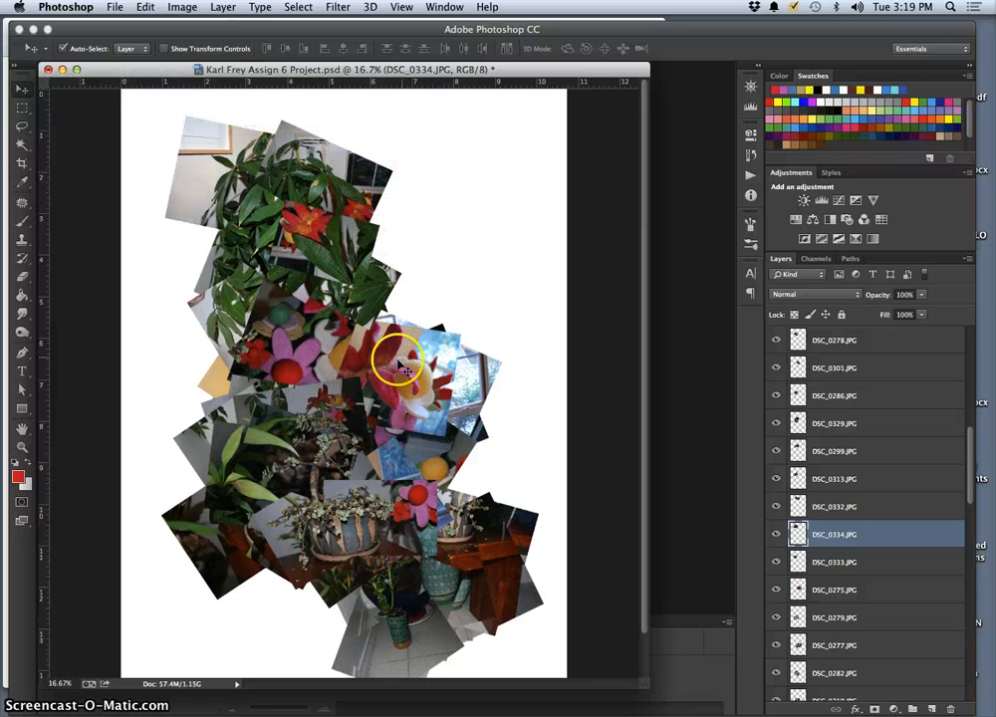
pyautogui.click(317, 368)
pyautogui.click(191, 12)
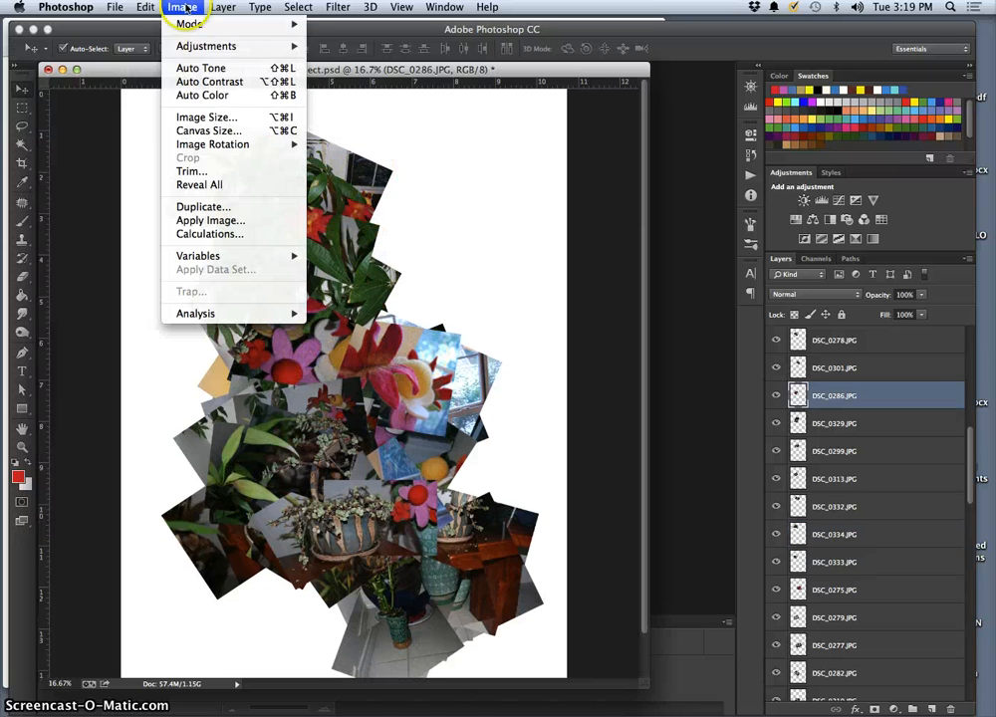
pyautogui.click(203, 96)
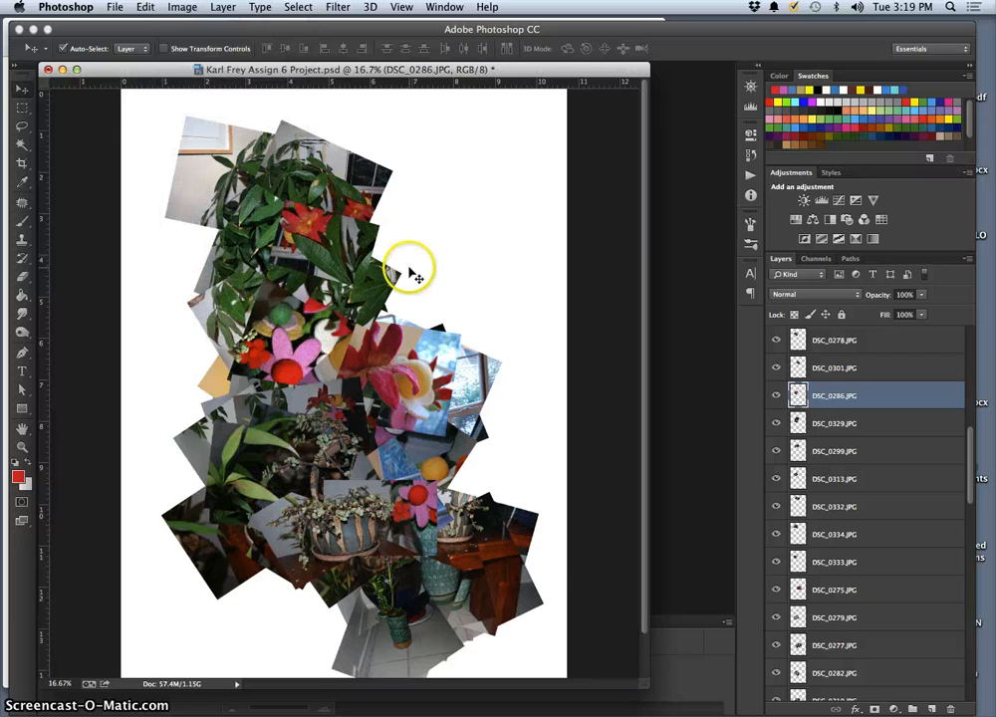
# Apply Auto Color to DSC_0331.JPG, the photo of the red felt flower near the collage's top
pyautogui.scroll(-2, 356, 274)
pyautogui.click(305, 191)
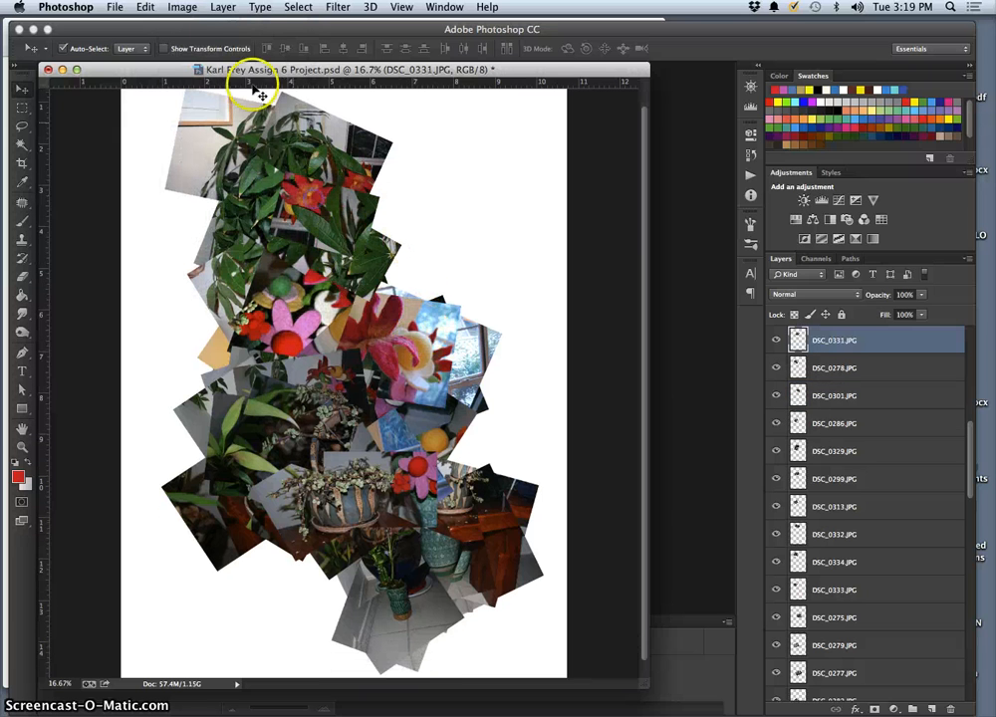
pyautogui.click(183, 7)
pyautogui.click(202, 95)
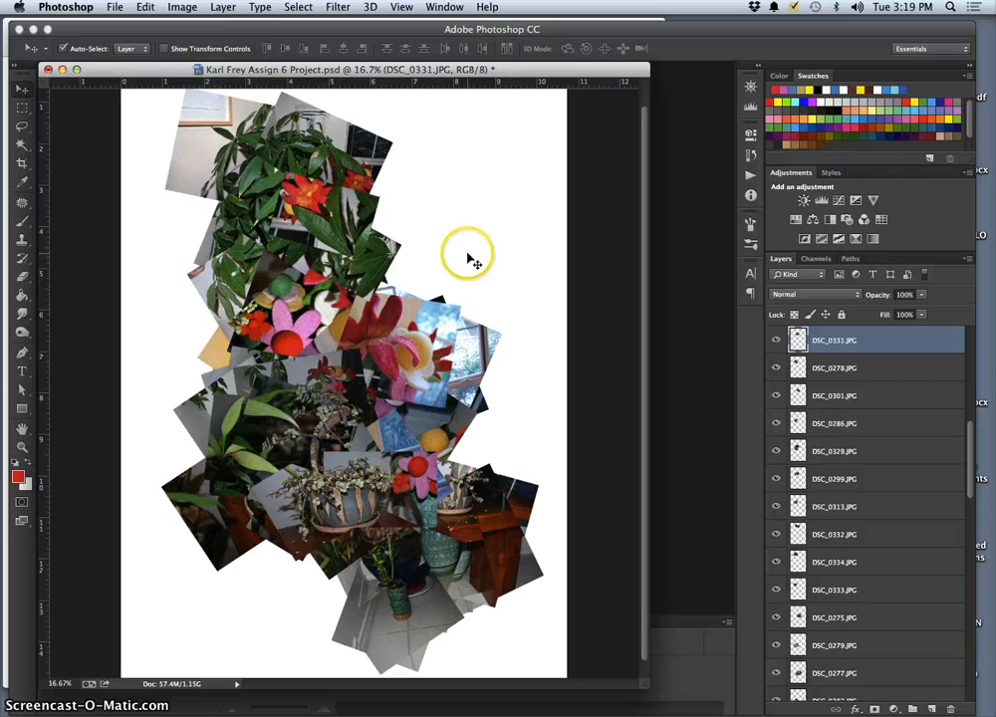
# Apply Auto Contrast, Auto Color and Auto Tone to DSC_0275.JPG, the large red and white flower photo
pyautogui.scroll(-2, 444, 345)
pyautogui.click(429, 354)
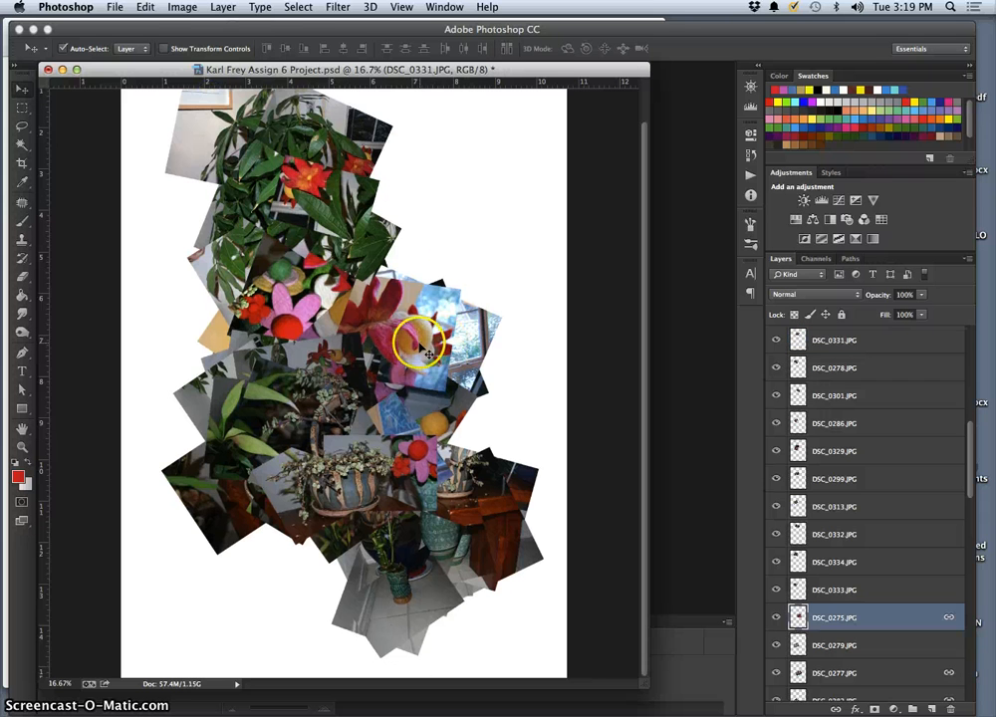
pyautogui.click(192, 9)
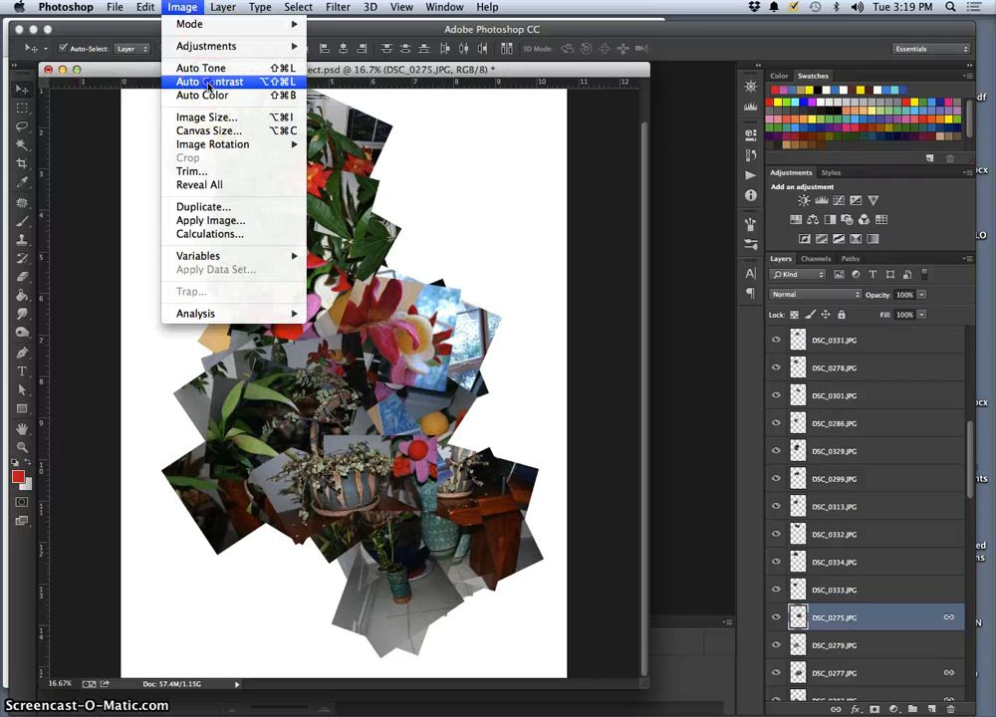
pyautogui.click(208, 83)
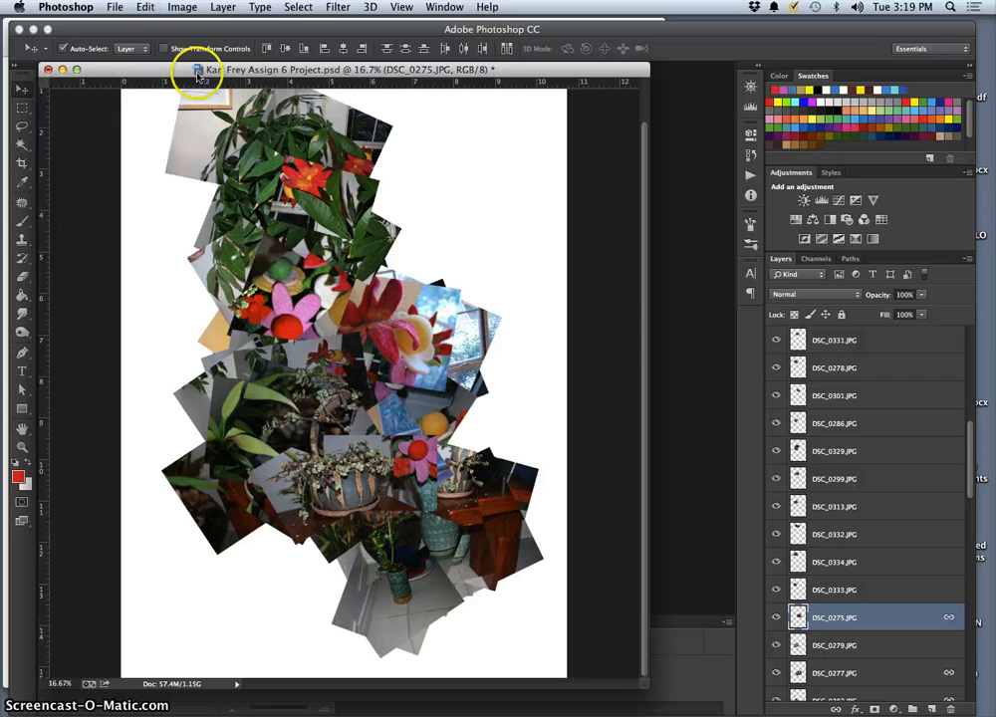
pyautogui.click(179, 8)
pyautogui.click(191, 96)
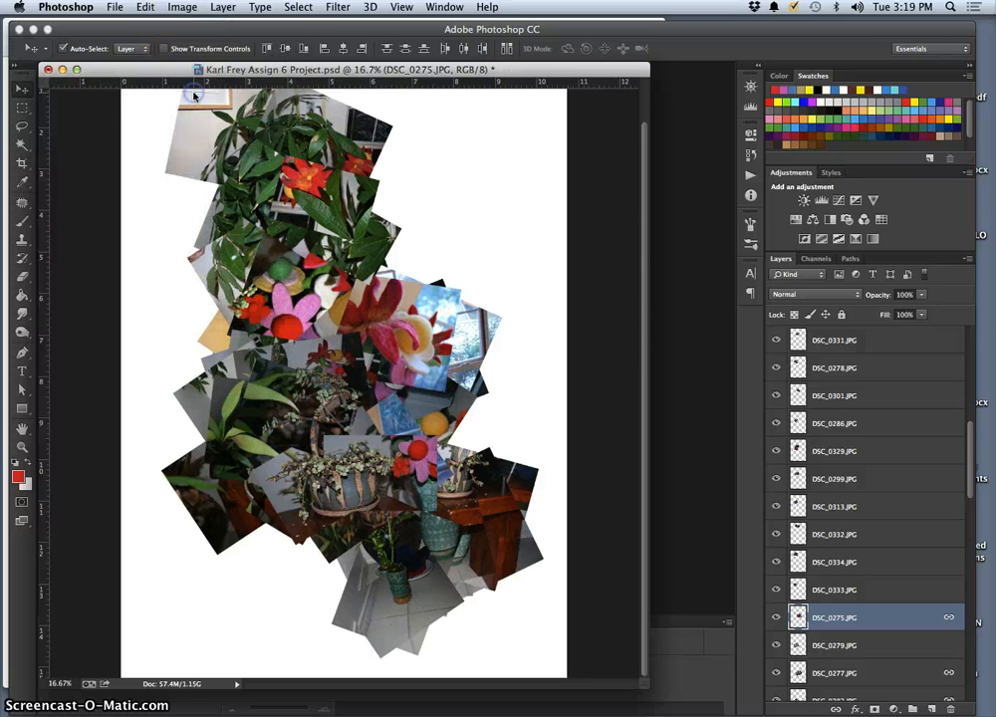
pyautogui.click(183, 9)
pyautogui.click(195, 68)
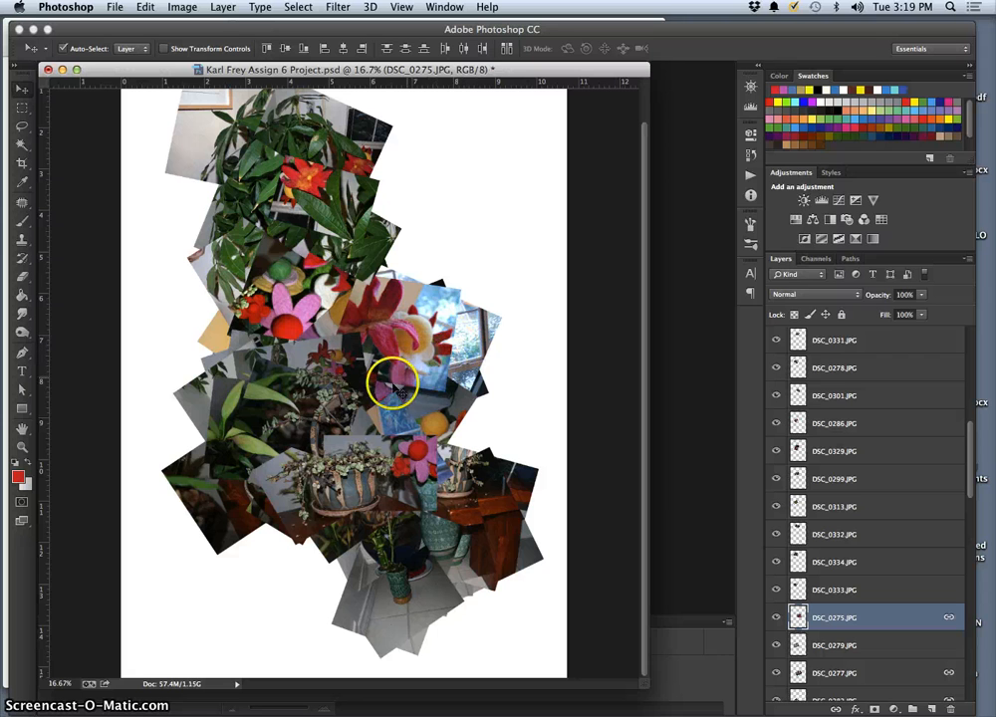
# Adjust Levels on DSC_0309.JPG with input values of 13 for black, 1.40 for midtones and 215 for white
pyautogui.click(337, 366)
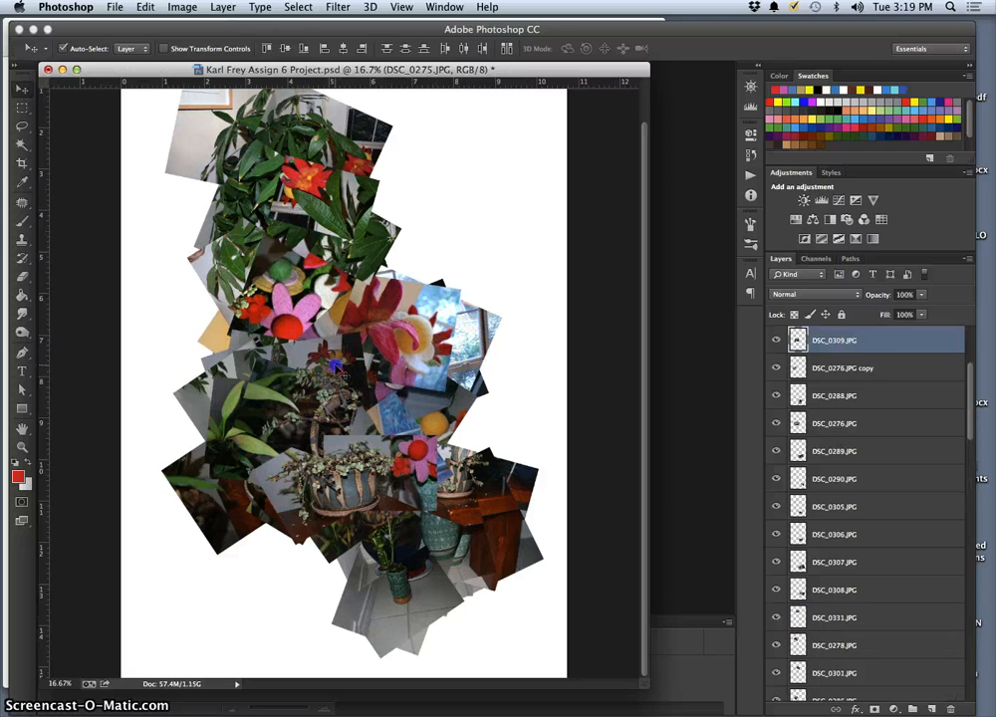
pyautogui.click(182, 8)
pyautogui.moveTo(229, 43)
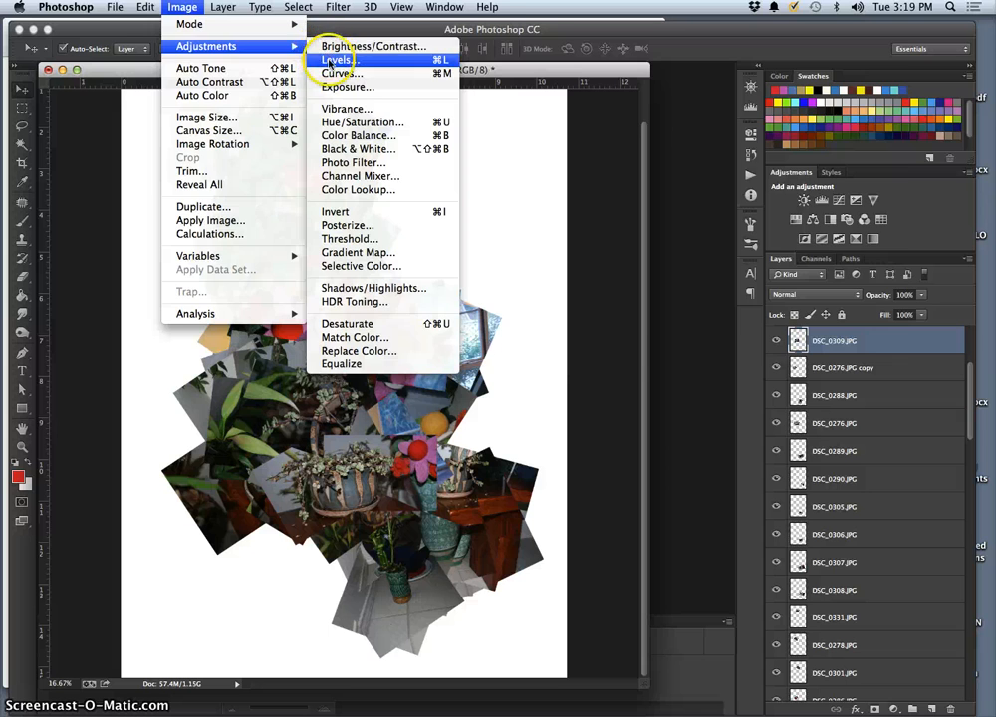
pyautogui.click(339, 62)
pyautogui.moveTo(711, 228); pyautogui.dragTo(688, 228)
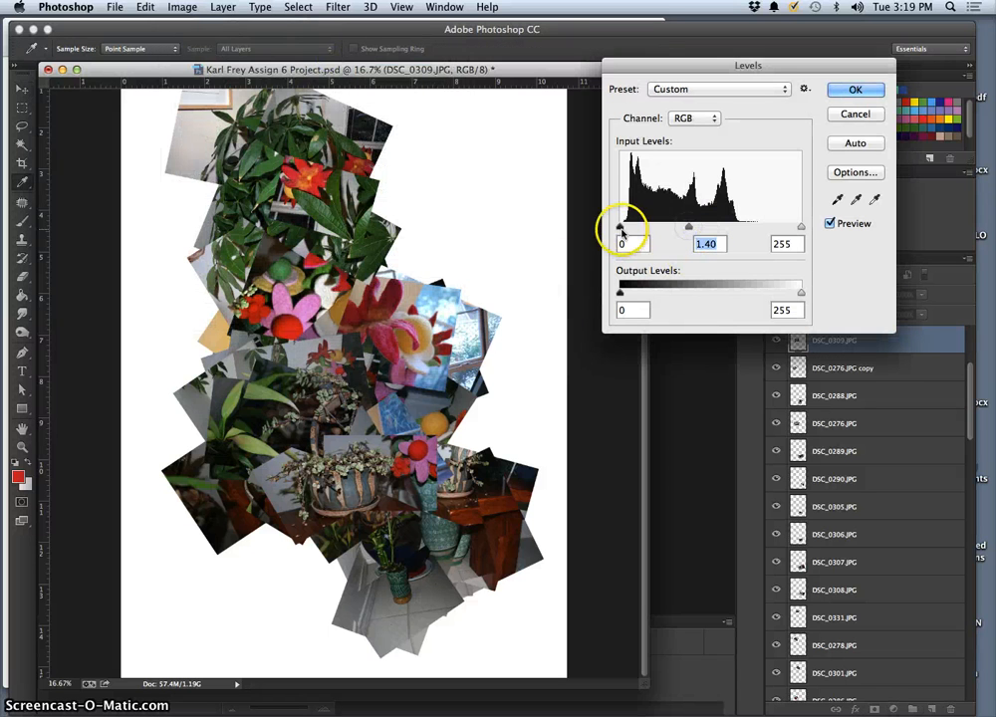
pyautogui.click(629, 228)
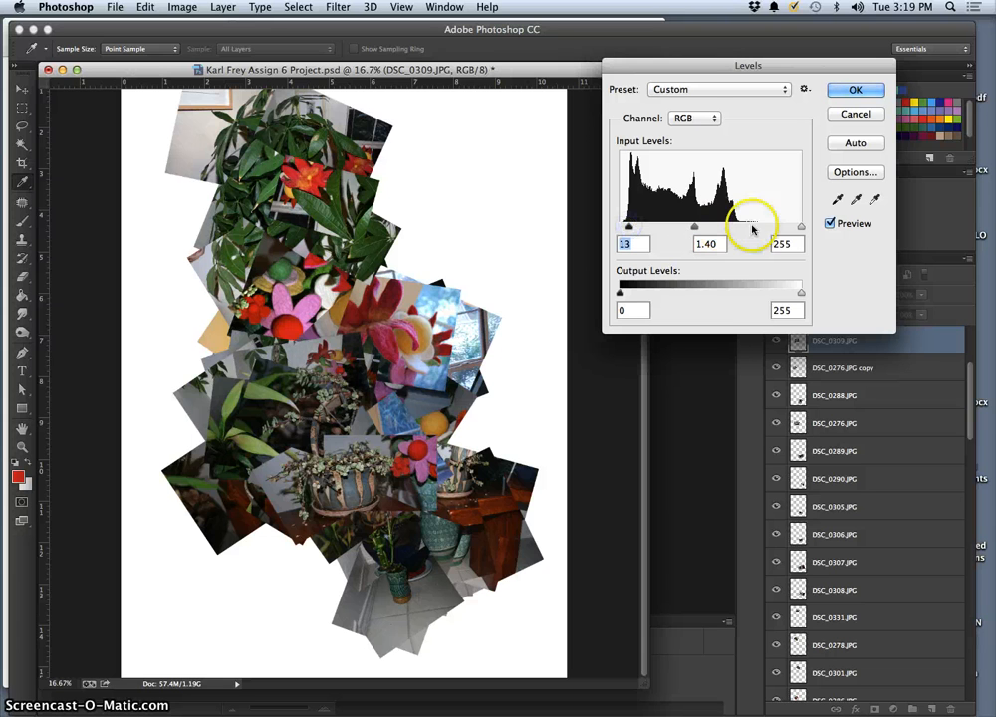
pyautogui.moveTo(781, 227); pyautogui.dragTo(769, 227)
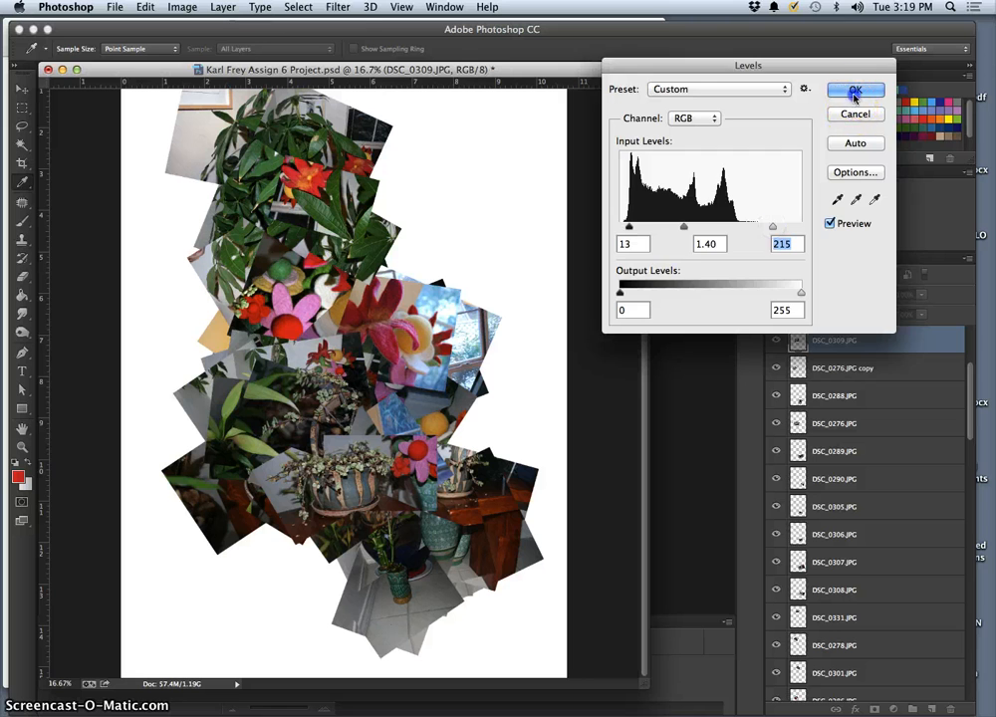
pyautogui.click(853, 92)
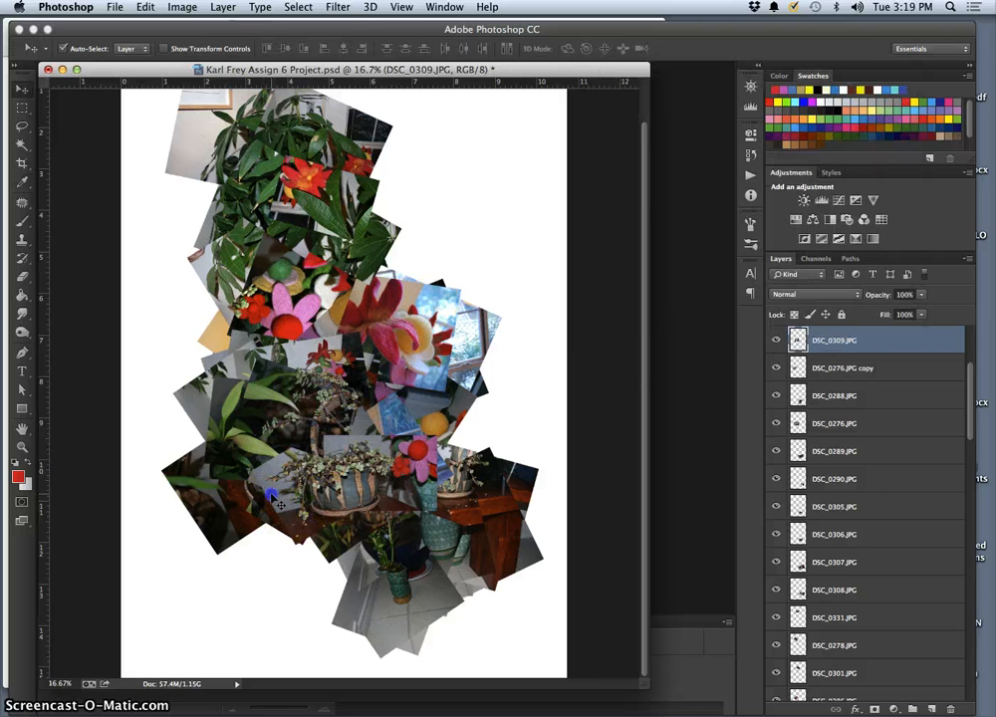
# Apply Auto Tone to the potted succulent photo DSC_0323.JPG and to DSC_0276.JPG copy at the collage's left edge
pyautogui.click(183, 7)
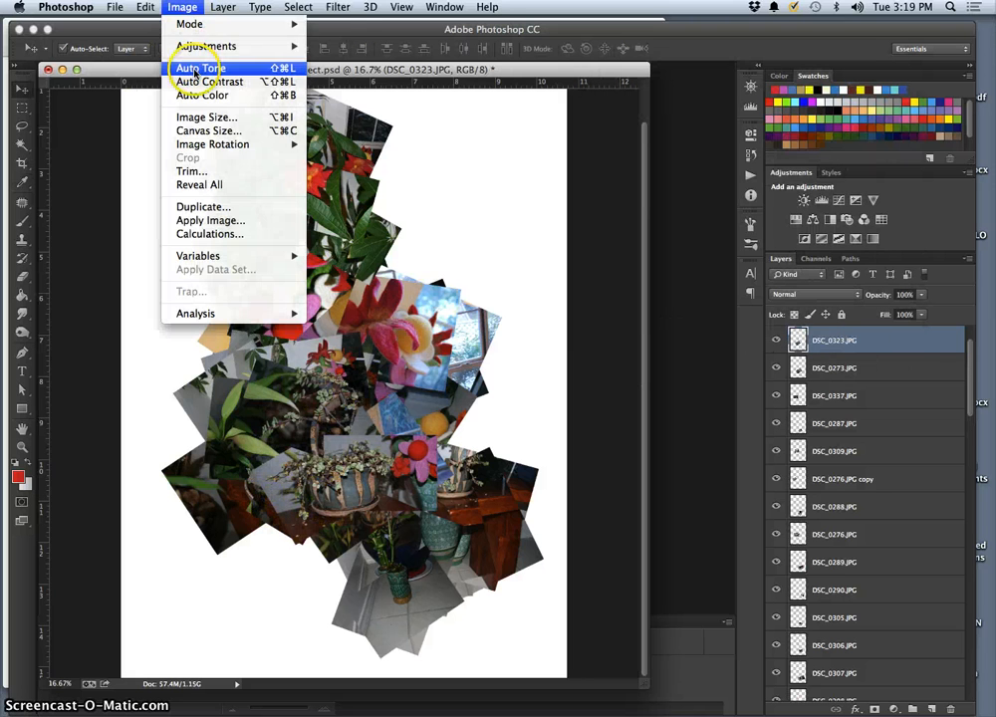
pyautogui.click(196, 68)
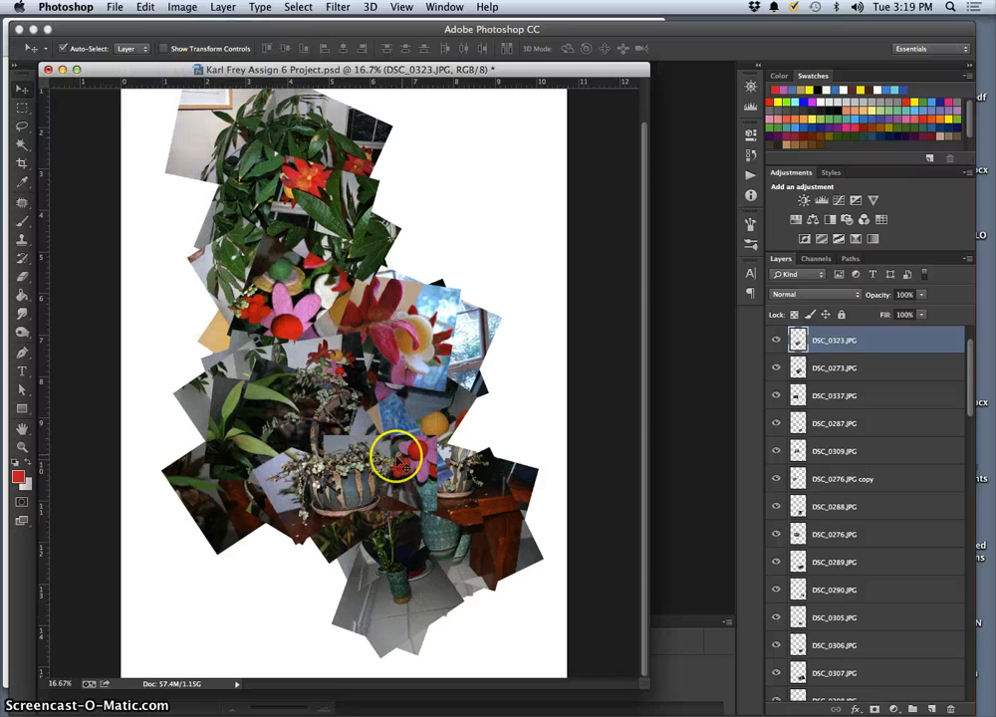
pyautogui.click(199, 130)
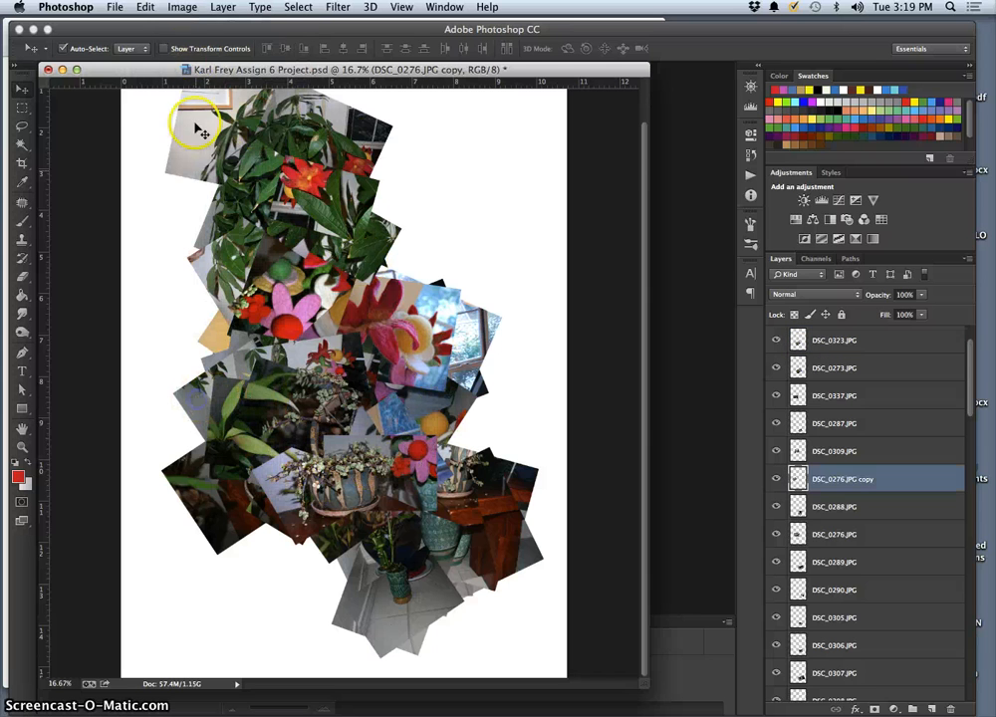
pyautogui.click(183, 7)
pyautogui.click(209, 67)
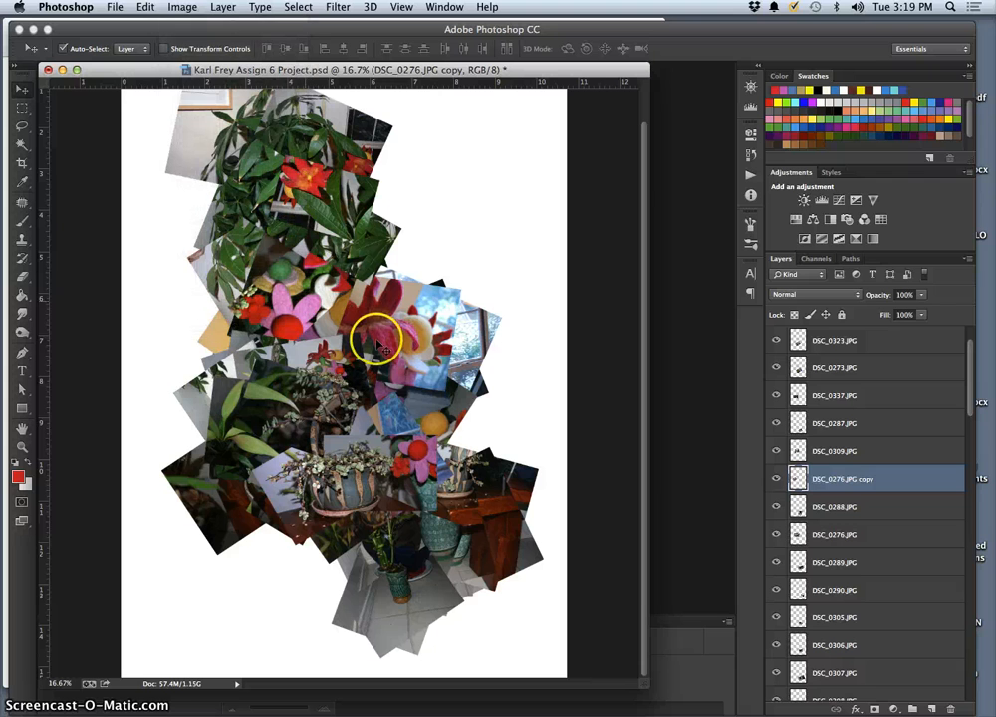
# Apply Auto Color to DSC_0276.JPG, the photo behind the felt flowers in the collage's middle
pyautogui.click(190, 263)
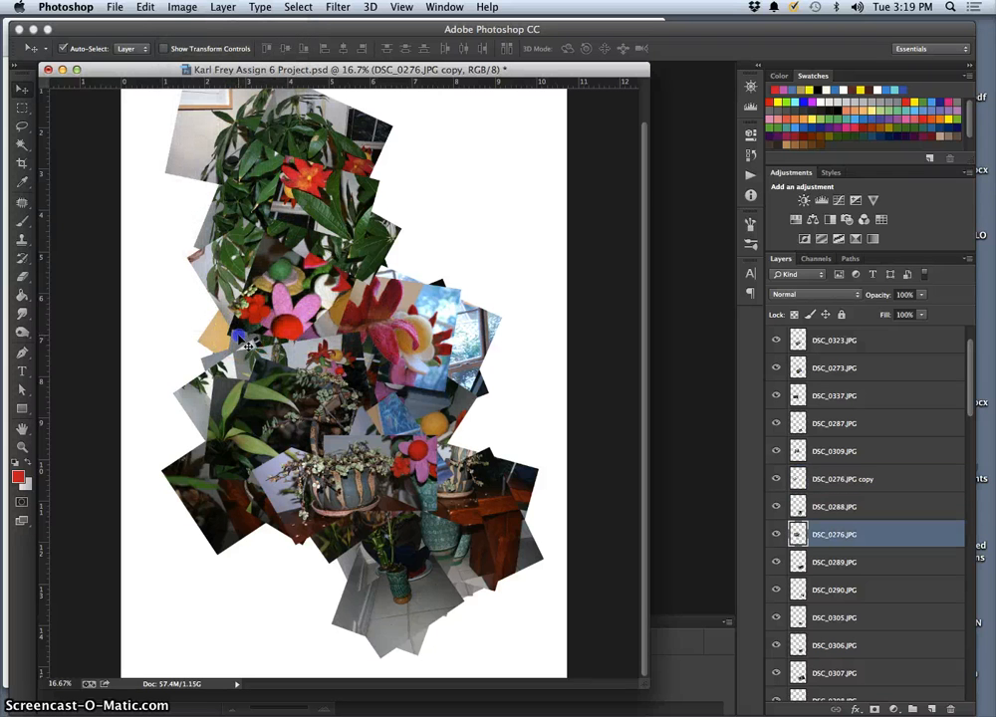
pyautogui.click(182, 7)
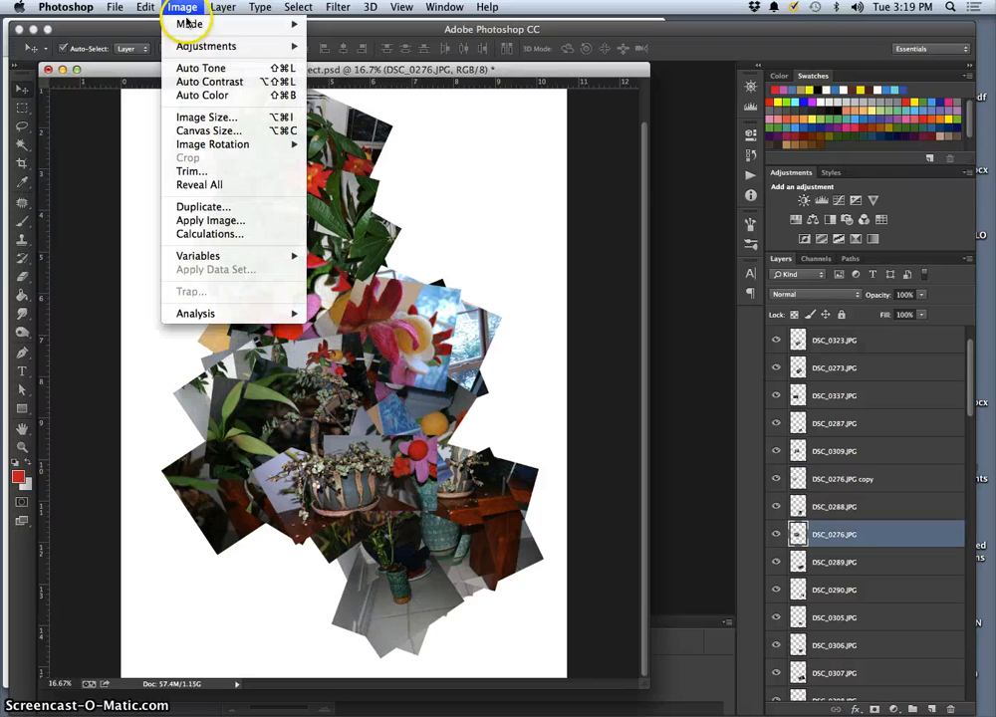
pyautogui.click(198, 94)
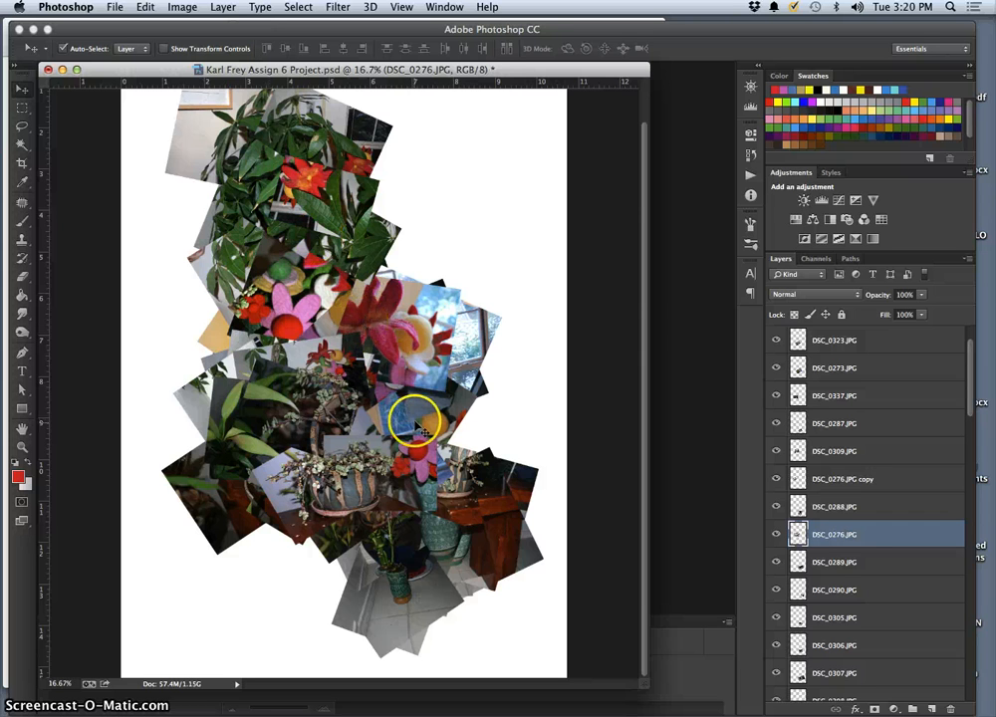
pyautogui.click(473, 576)
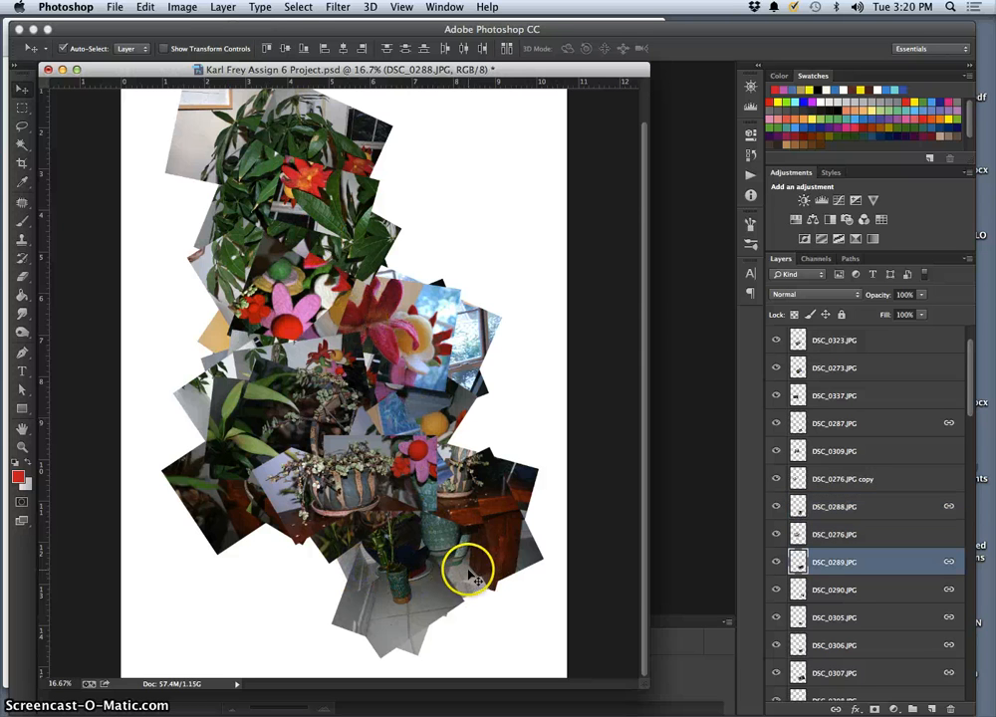
pyautogui.click(183, 8)
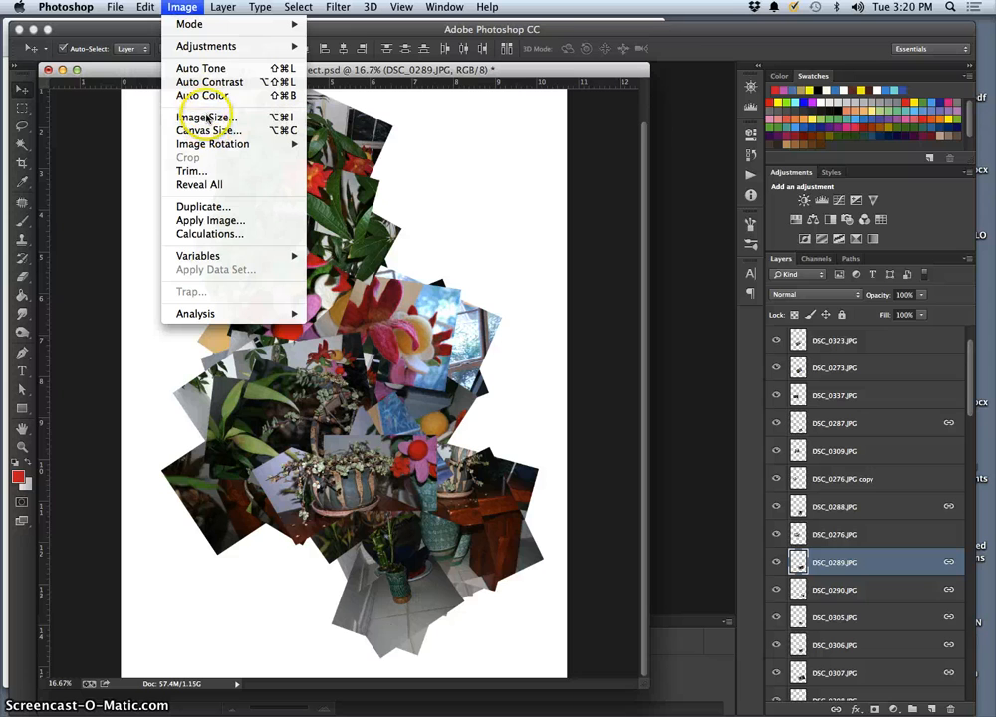
# Apply Auto Tone and Auto Color to DSC_0364.JPG, the dark plant photo at the collage's lower-left corner
pyautogui.click(207, 524)
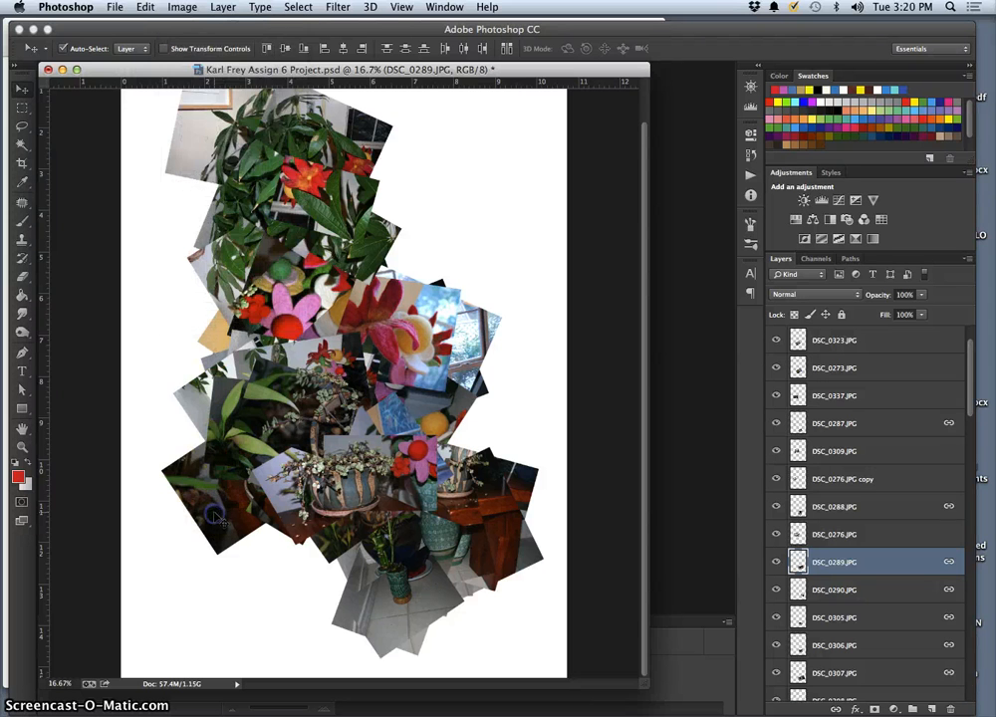
pyautogui.click(207, 215)
pyautogui.click(179, 8)
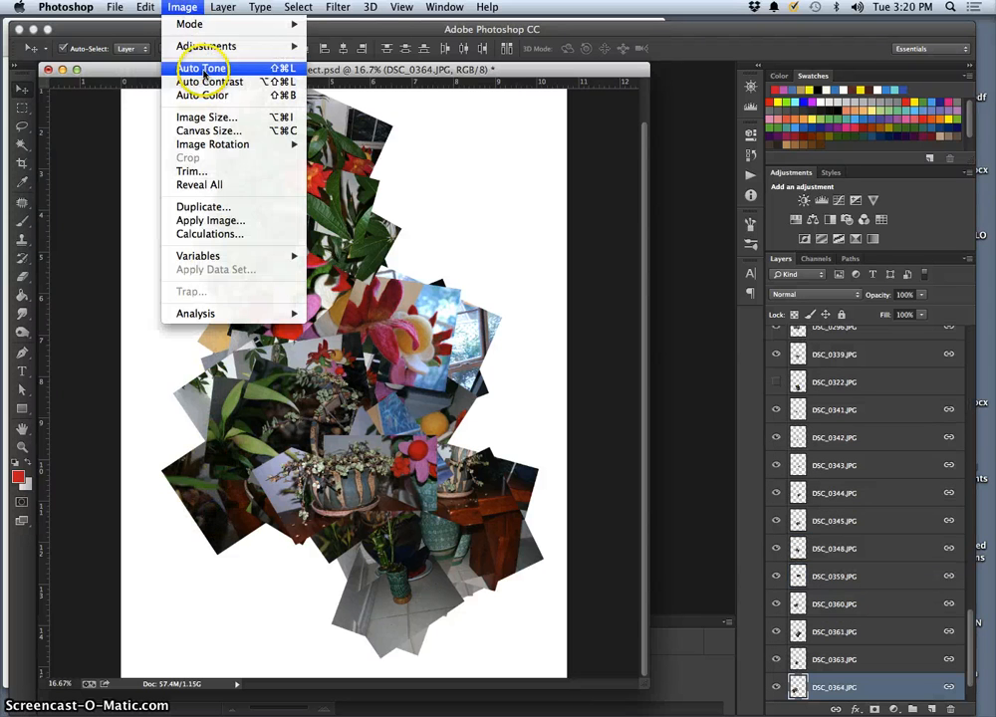
pyautogui.click(202, 70)
pyautogui.click(182, 8)
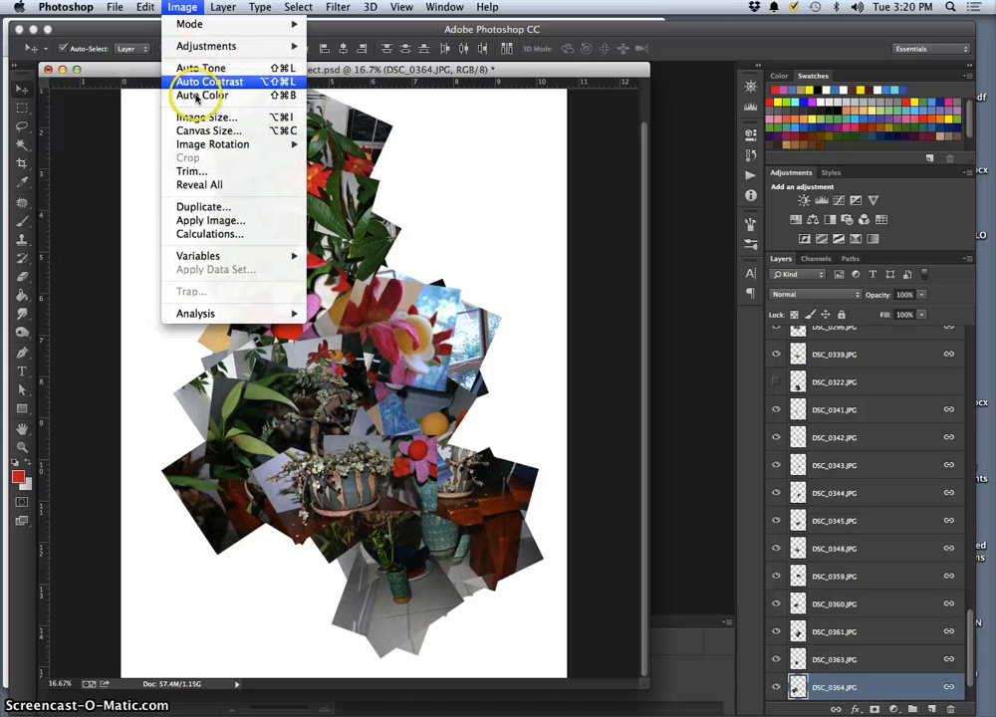
pyautogui.click(199, 93)
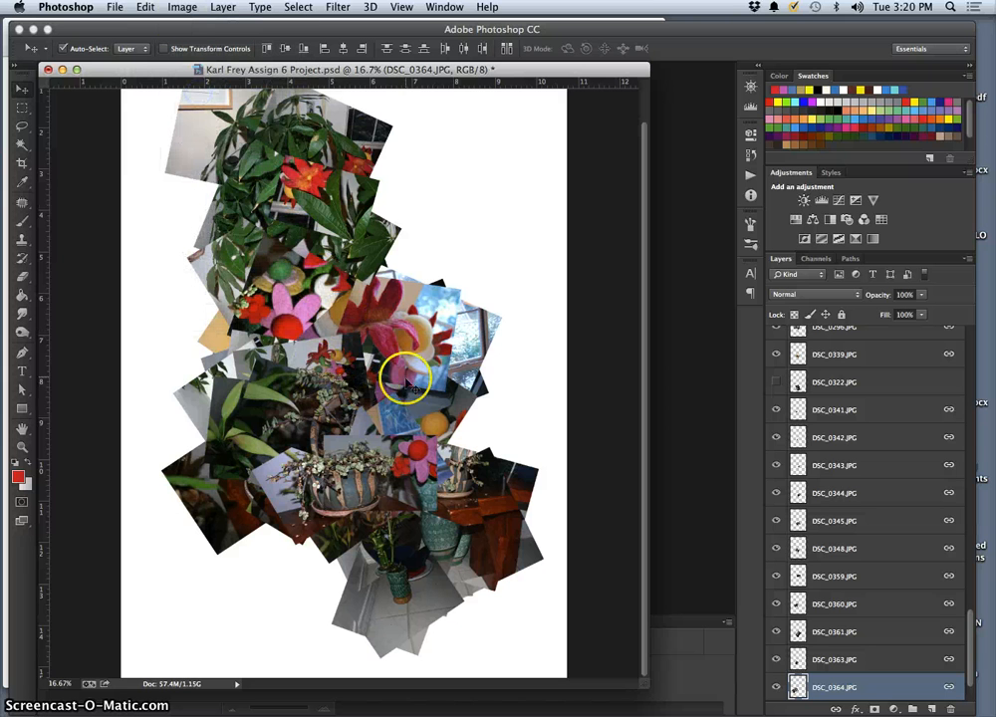
# Apply Auto Color to the photo DSC_0277.JPG
pyautogui.click(331, 244)
pyautogui.click(191, 8)
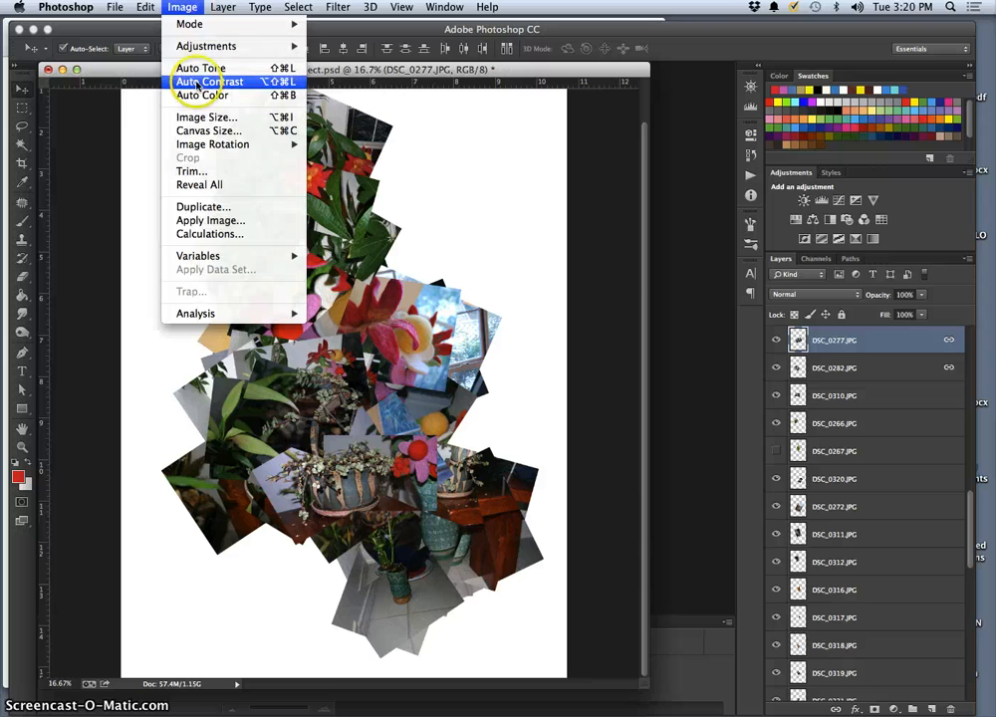
pyautogui.click(189, 94)
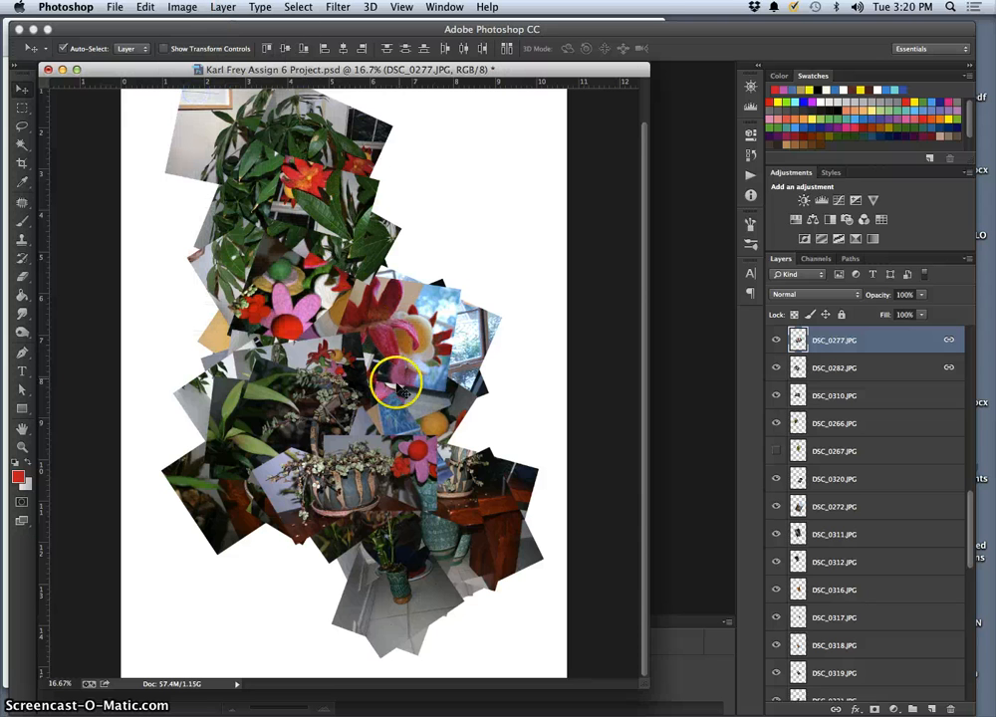
# Select the photo DSC_0288.JPG in the collage
pyautogui.click(324, 276)
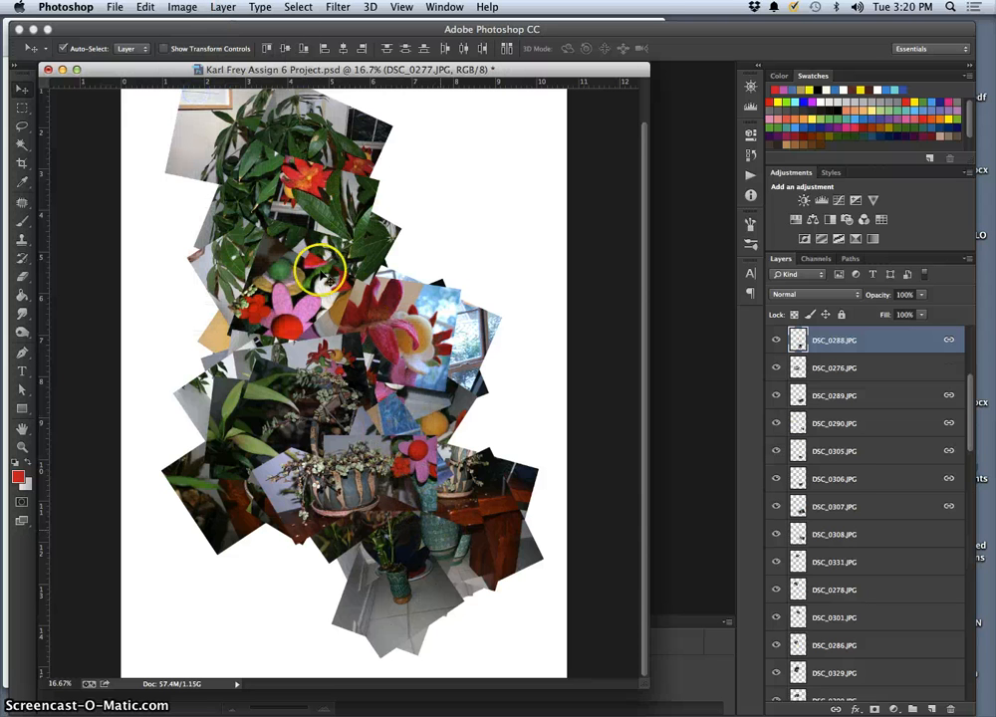